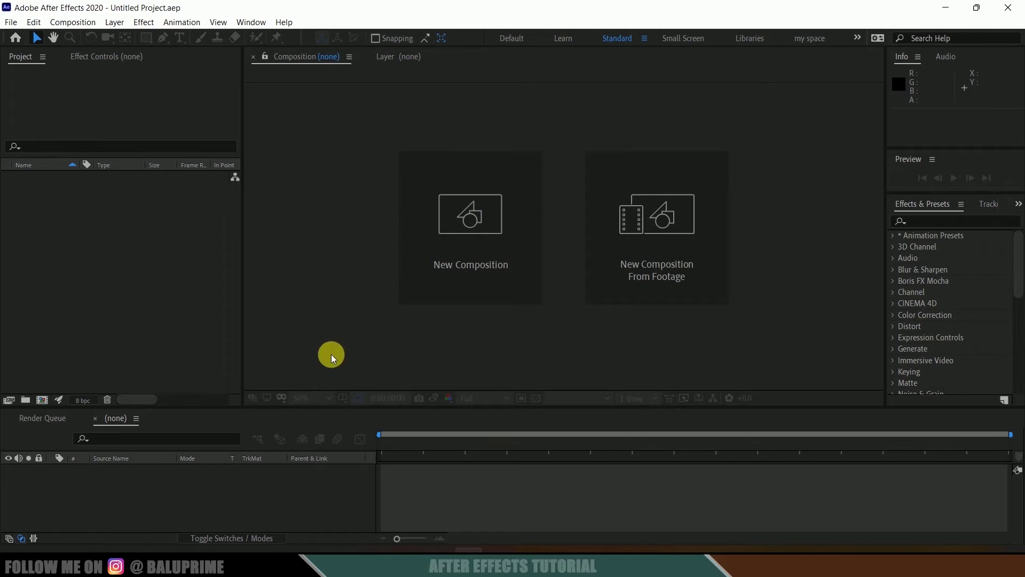
Step: Create a new composition with the HDTV 1080 29.97 preset and a duration of 0;00;15;10
left_click(469, 236)
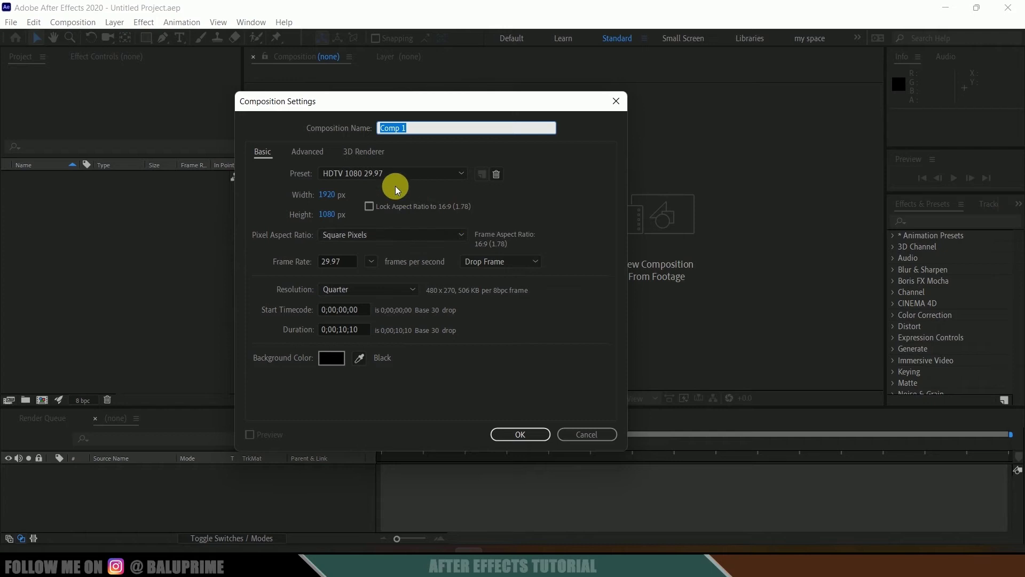
left_click(386, 171)
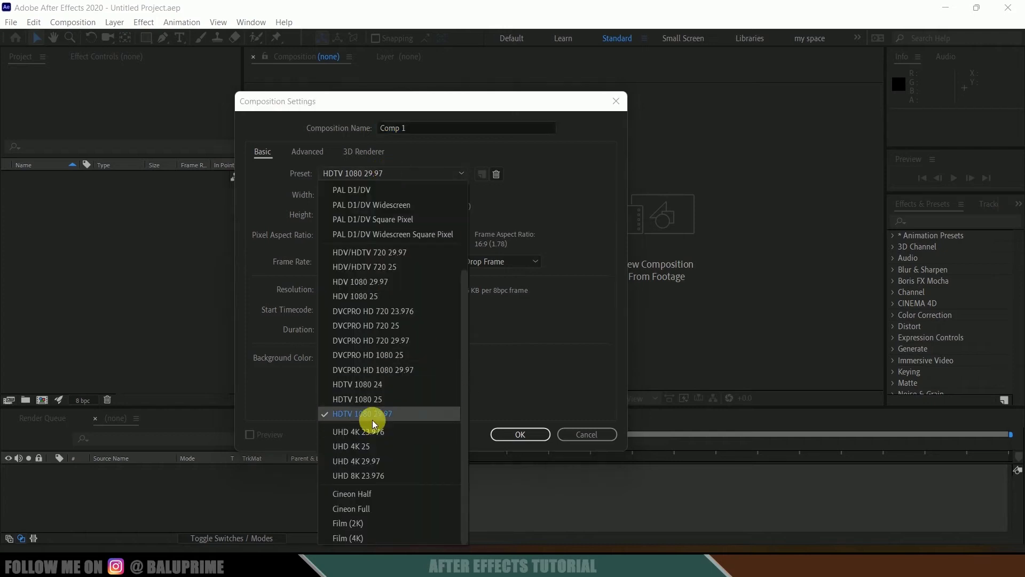
left_click(357, 412)
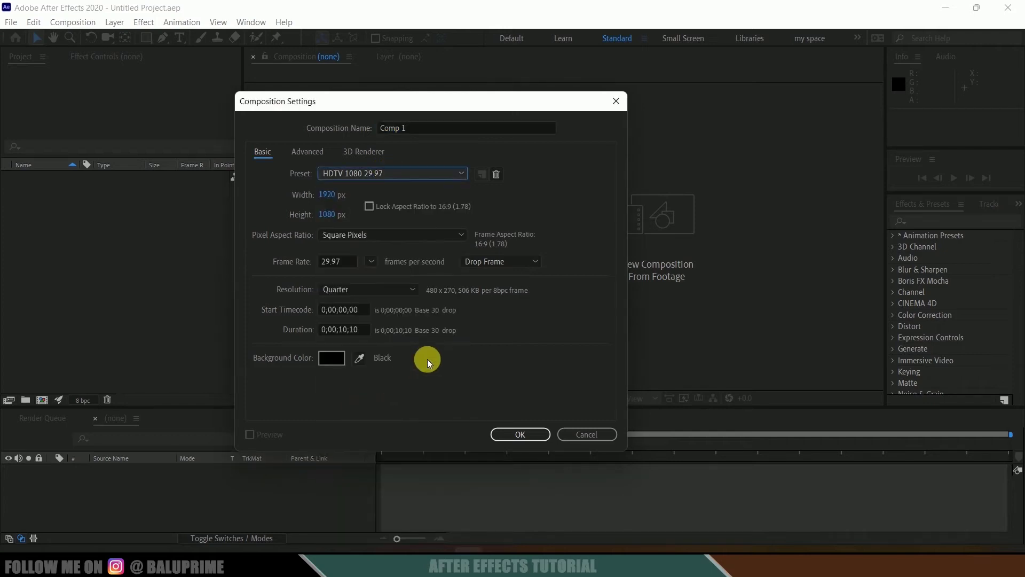
left_click(344, 262)
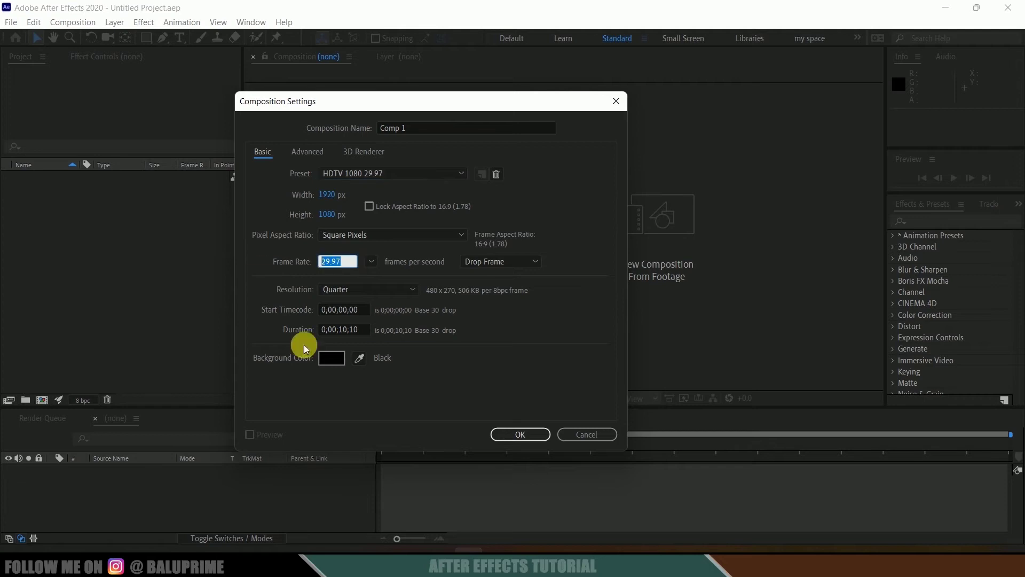
left_click(352, 334)
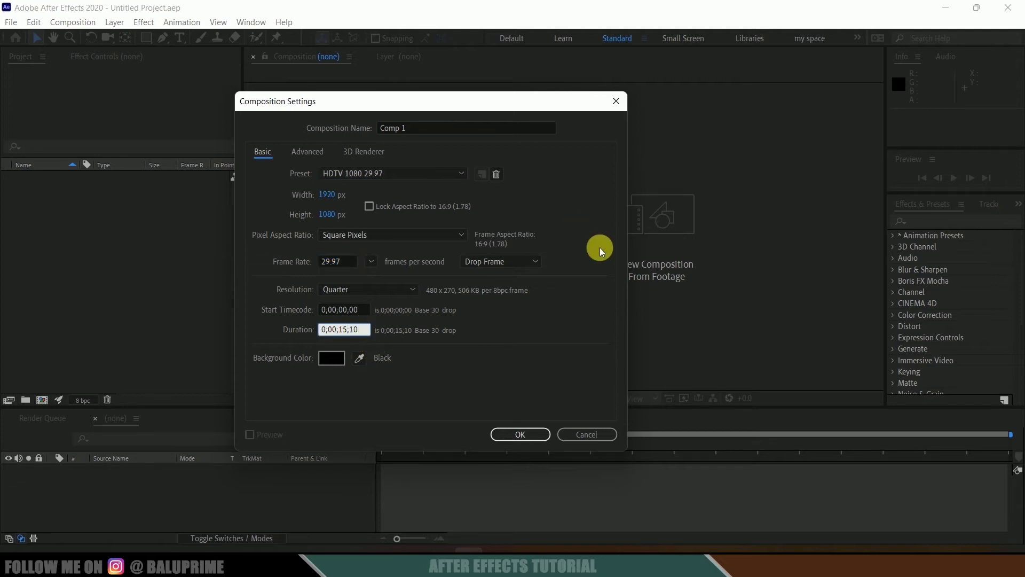
left_click(512, 435)
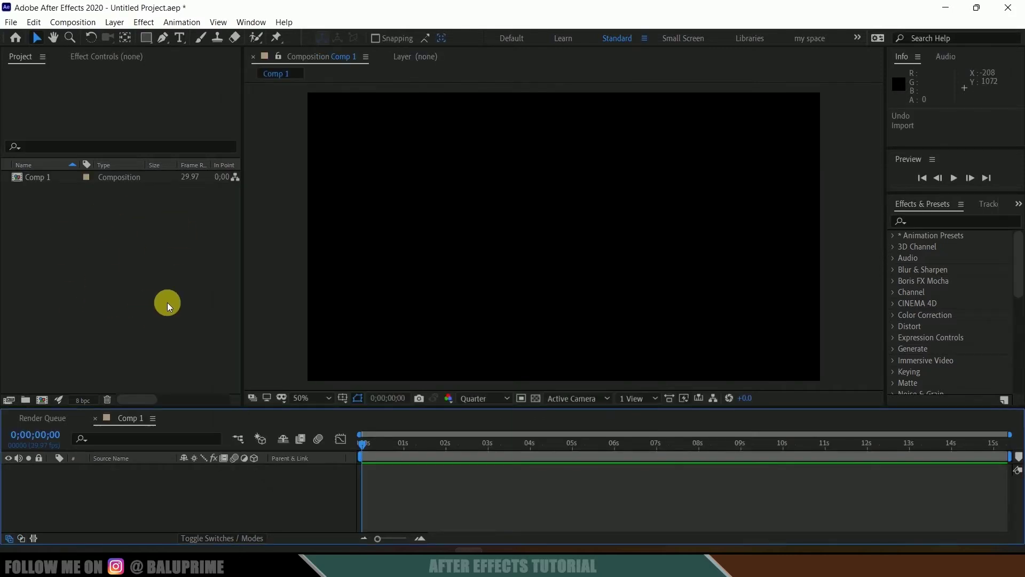
Step: Import the logo.ai file into the project
right_click(57, 230)
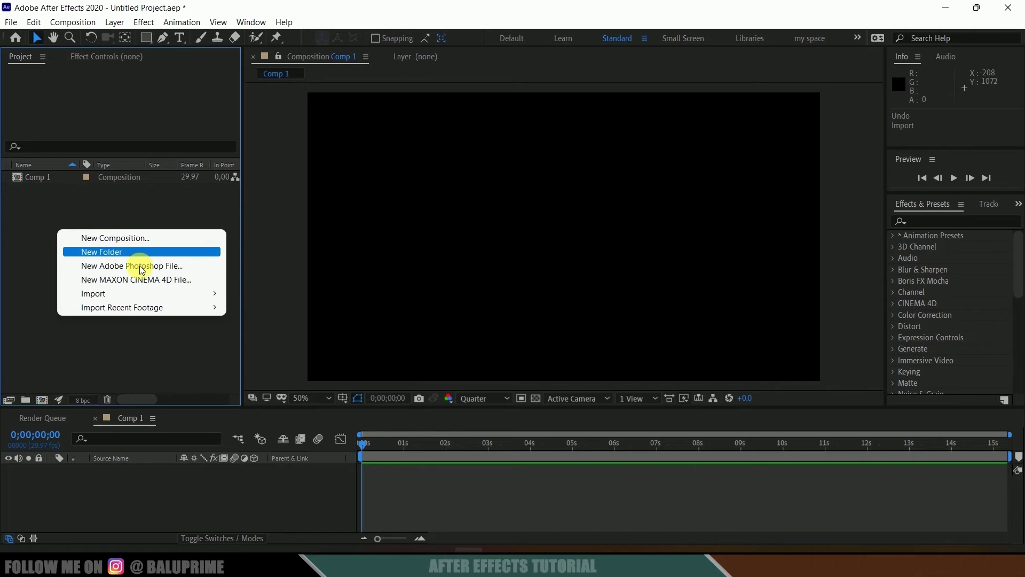
mouse_move(133, 294)
left_click(439, 550)
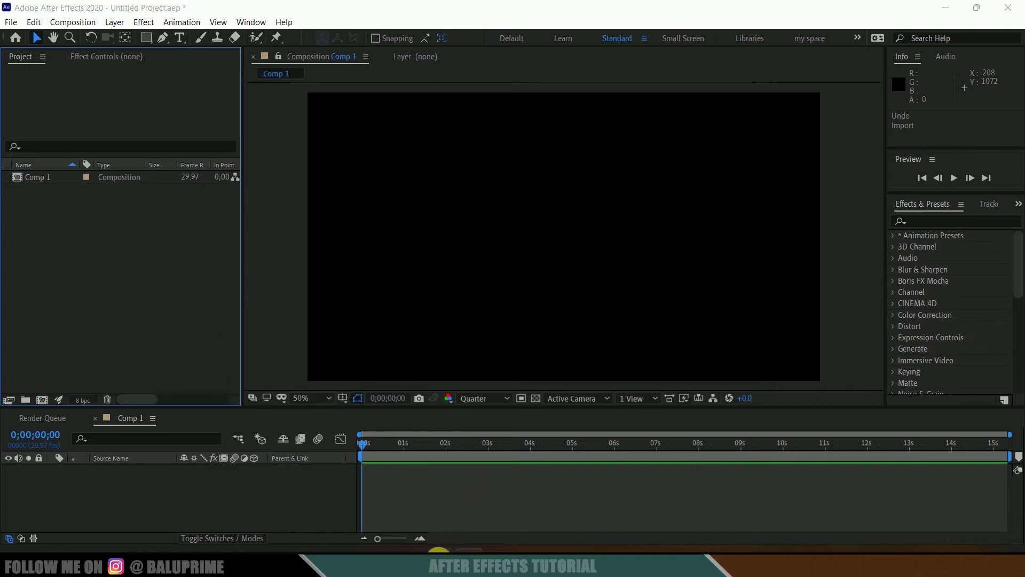
left_click_drag(494, 251, 106, 304)
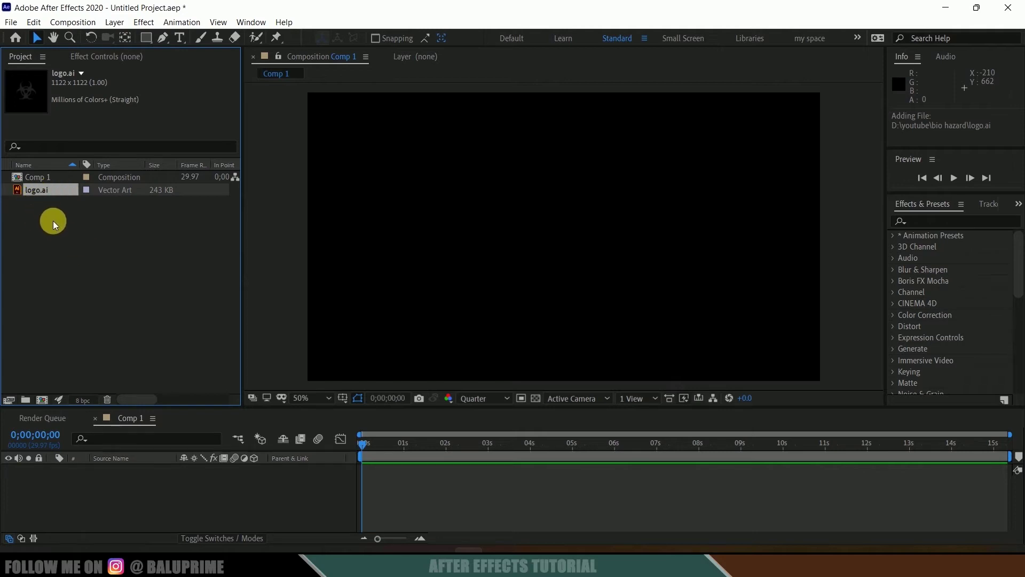
Step: Add logo.ai to Comp 1 as a layer and enable its continuous rasterization
left_click_drag(40, 190, 168, 485)
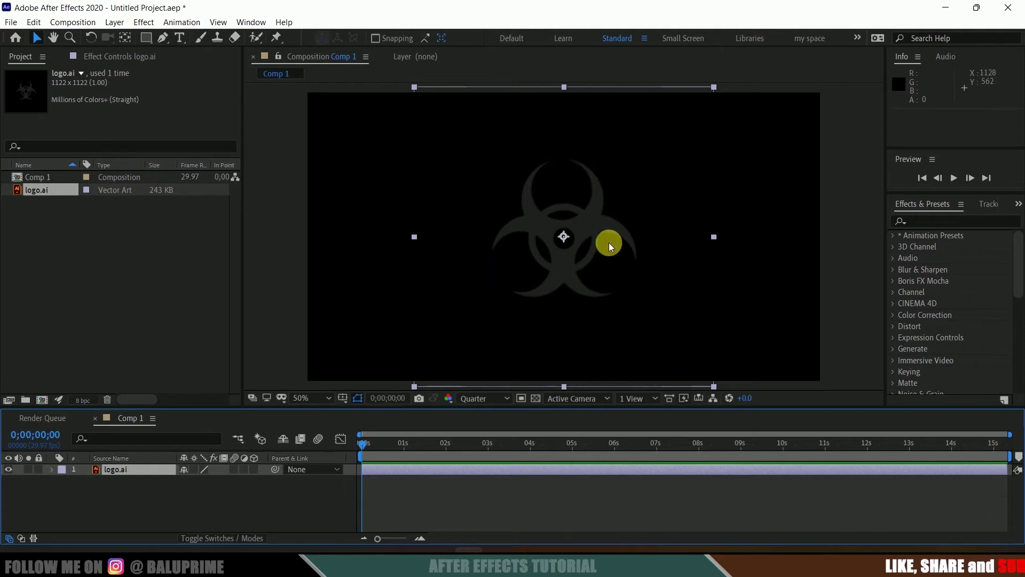
left_click(194, 470)
left_click(134, 497)
Step: Auto-trace the logo.ai layer for the current frame using the Alpha channel
left_click(117, 470)
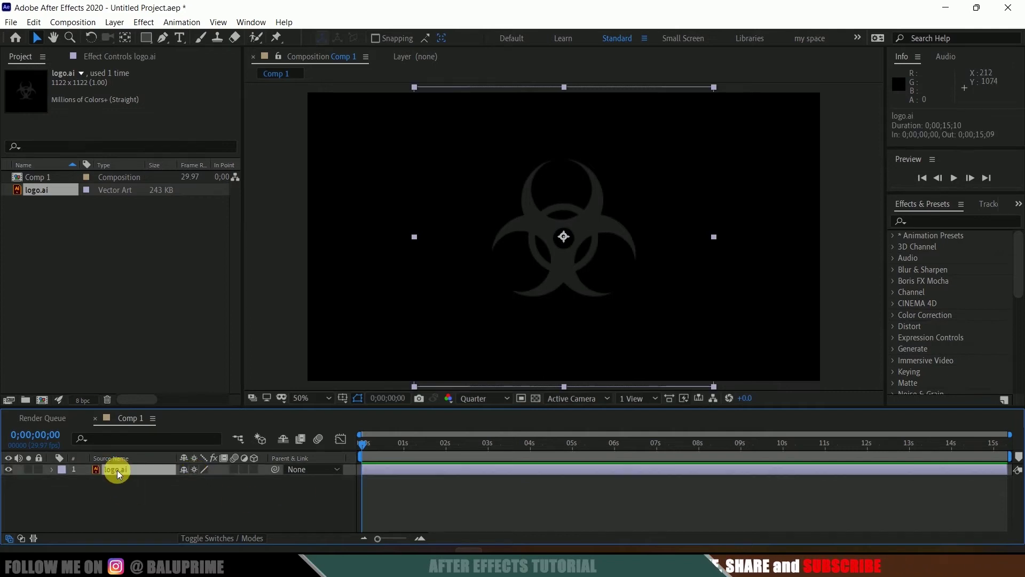
left_click(115, 22)
left_click(160, 434)
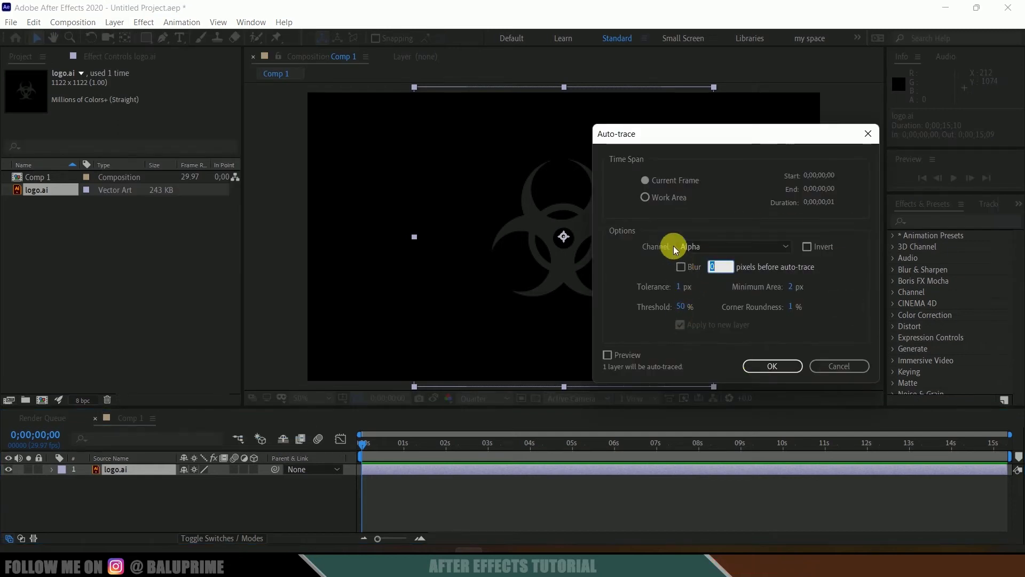
left_click(692, 246)
left_click(713, 262)
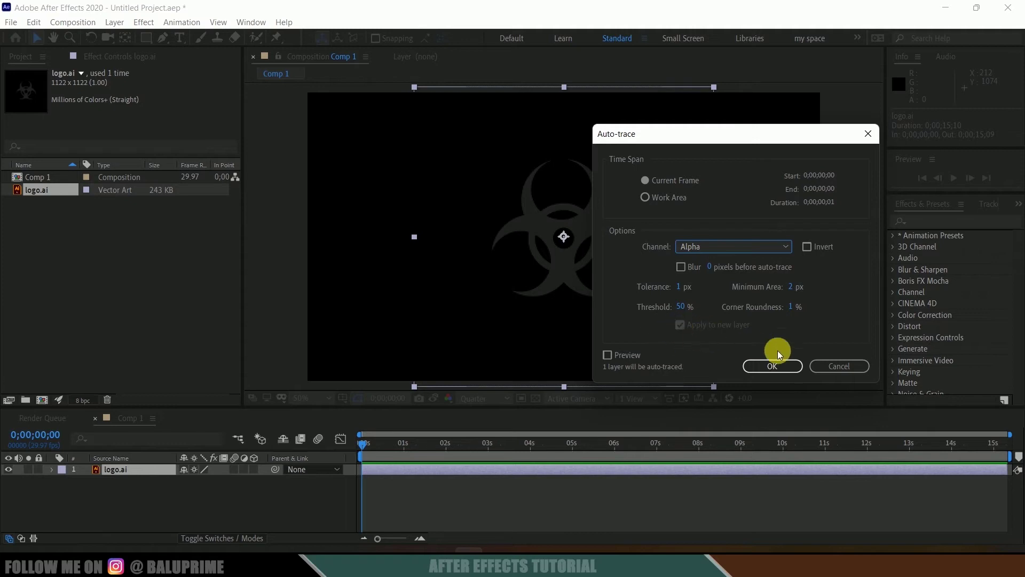
left_click(767, 367)
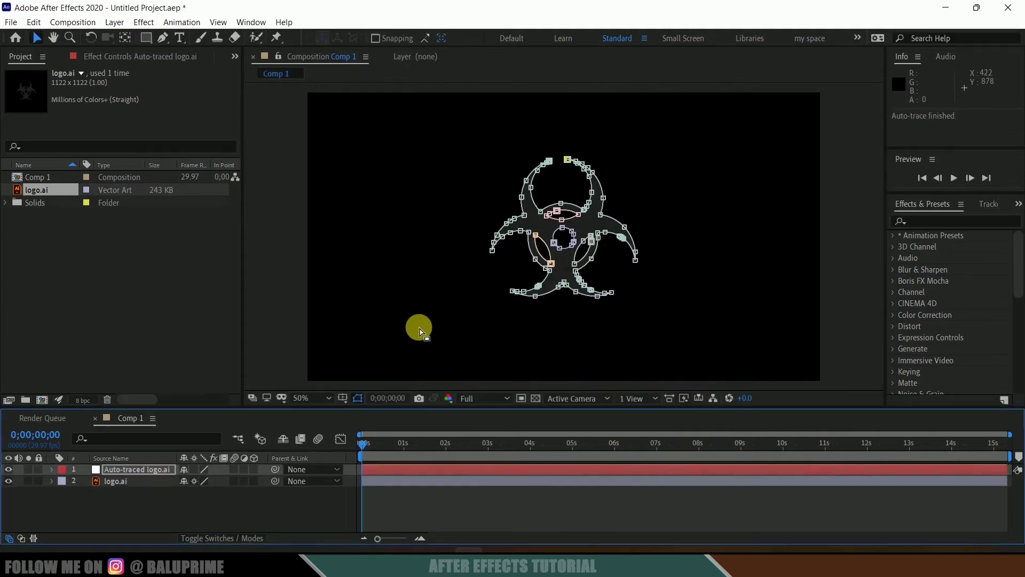
Step: Hide both the Auto-traced logo.ai layer and the original logo.ai layer
left_click(127, 468)
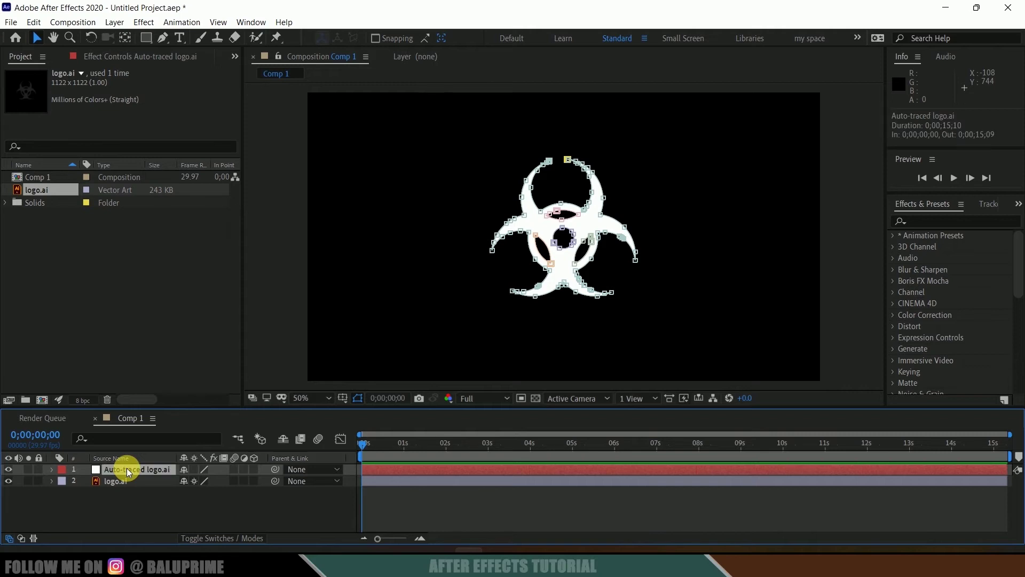
left_click(8, 481)
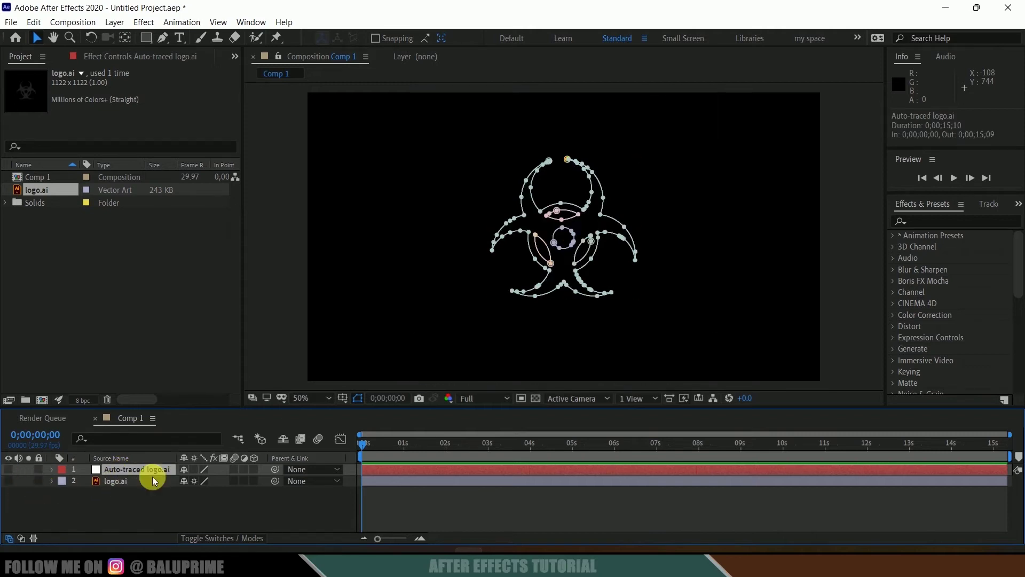
left_click(152, 509)
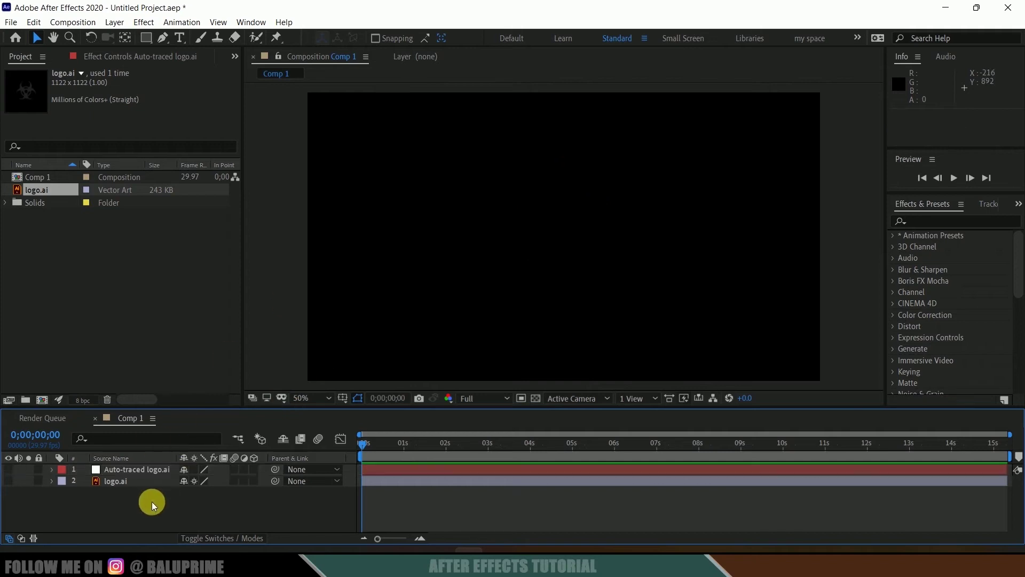
Step: Create a black 1920 x 1080 px solid layer named "element"
left_click(113, 22)
mouse_move(171, 37)
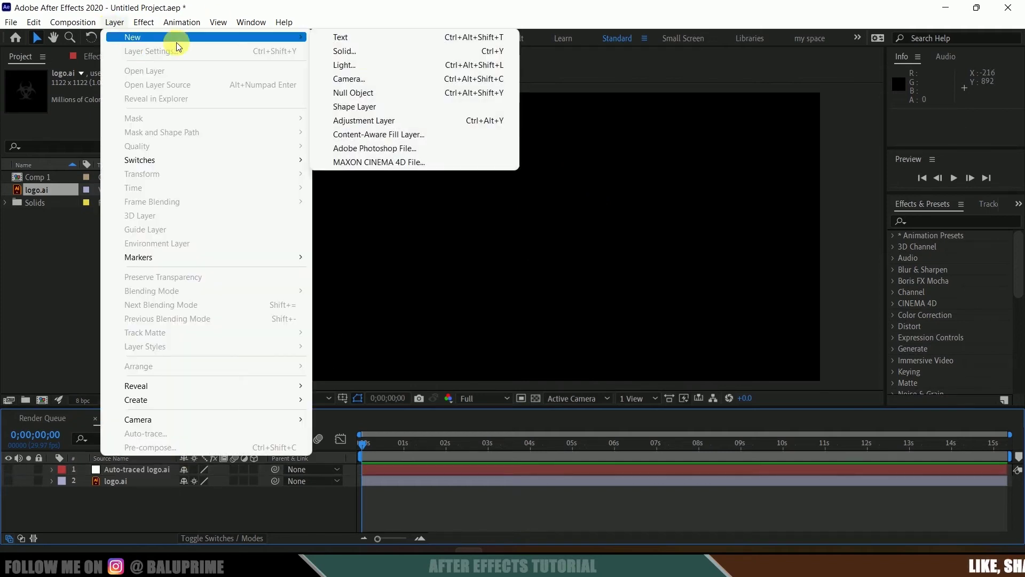
left_click(359, 51)
type("element")
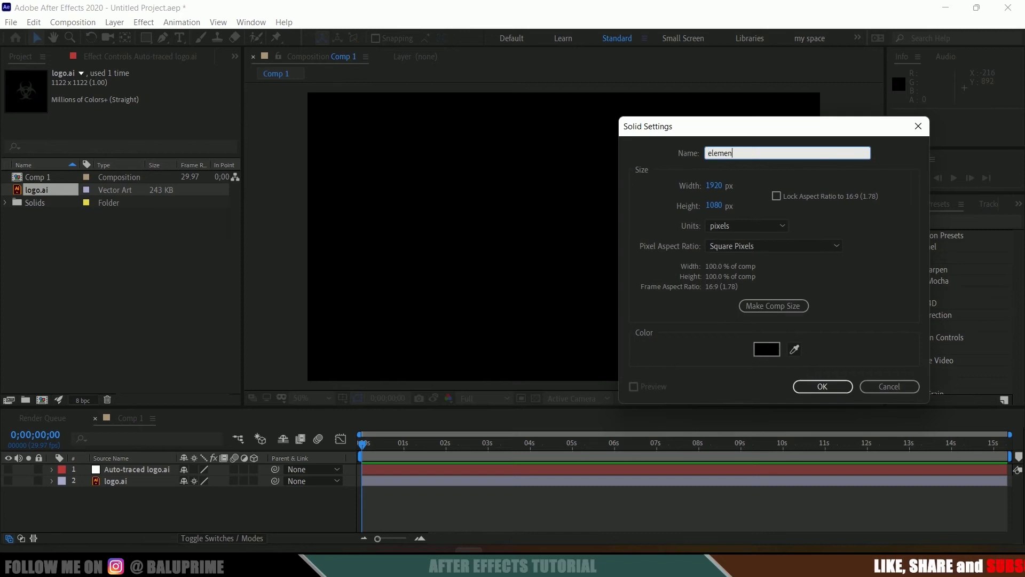
left_click(816, 385)
Step: Find the Video Copilot Element effect and apply it to the element solid
left_click(938, 221)
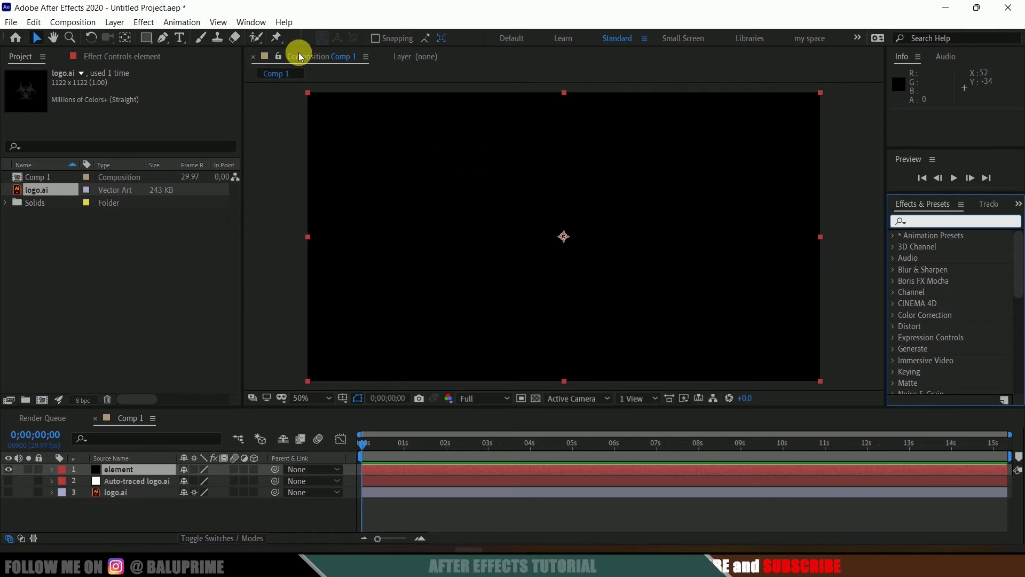
left_click(251, 22)
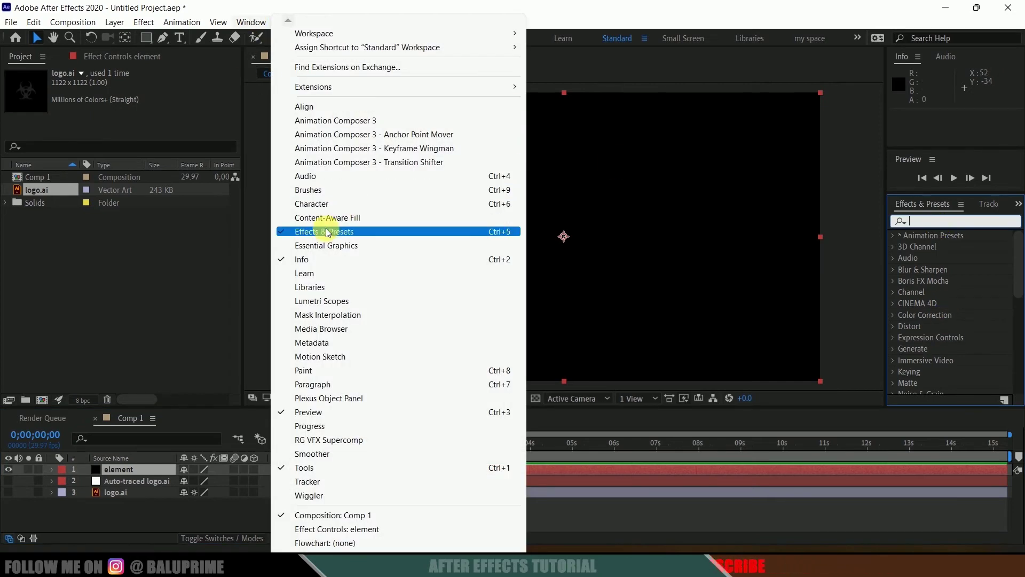
left_click(929, 220)
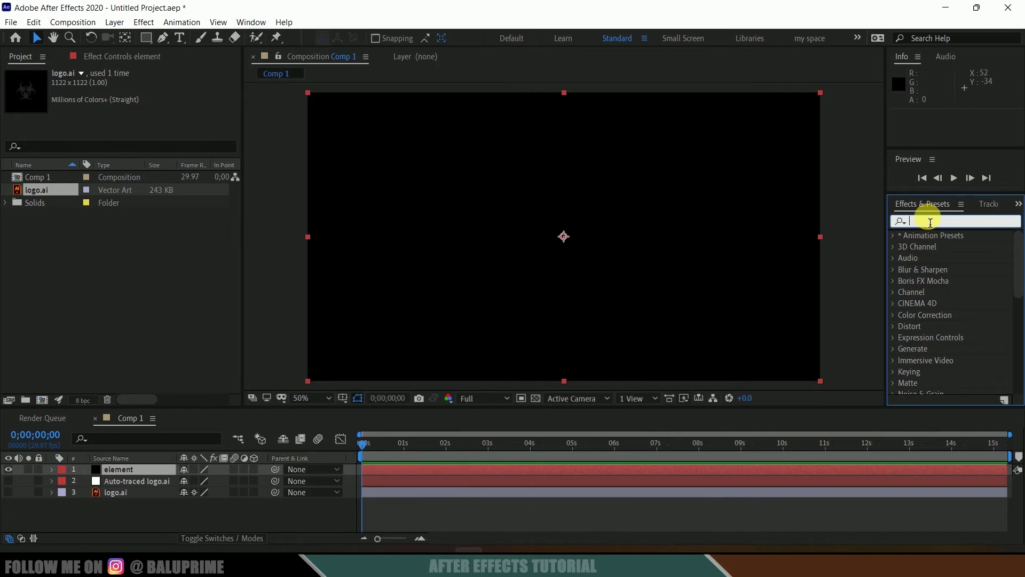
type("element")
left_click_drag(953, 247, 123, 470)
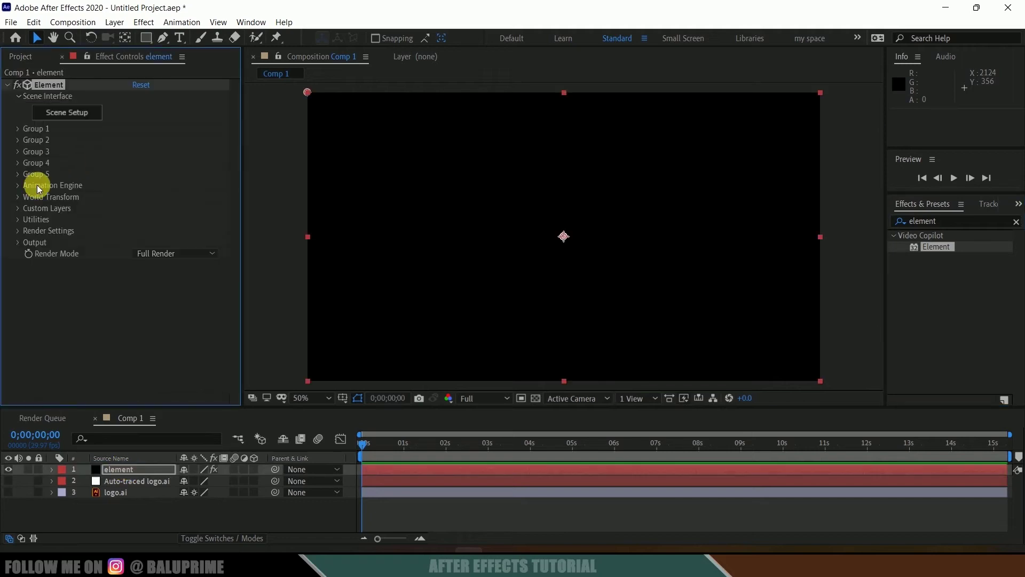
Step: Assign the Auto-traced logo.ai layer to Path Layer 1 in the Element effect's Custom Text and Masks
left_click(17, 209)
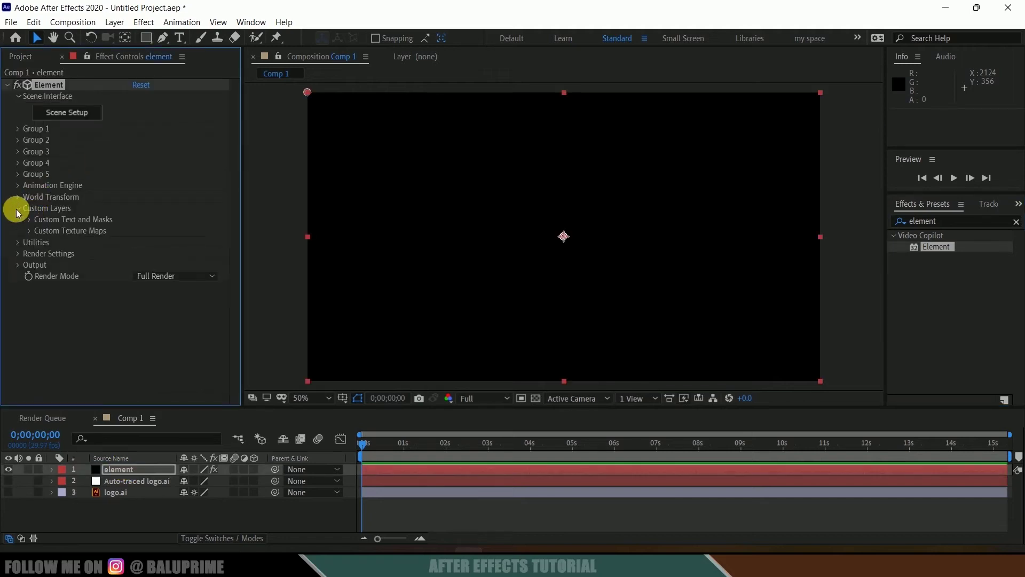
left_click(29, 220)
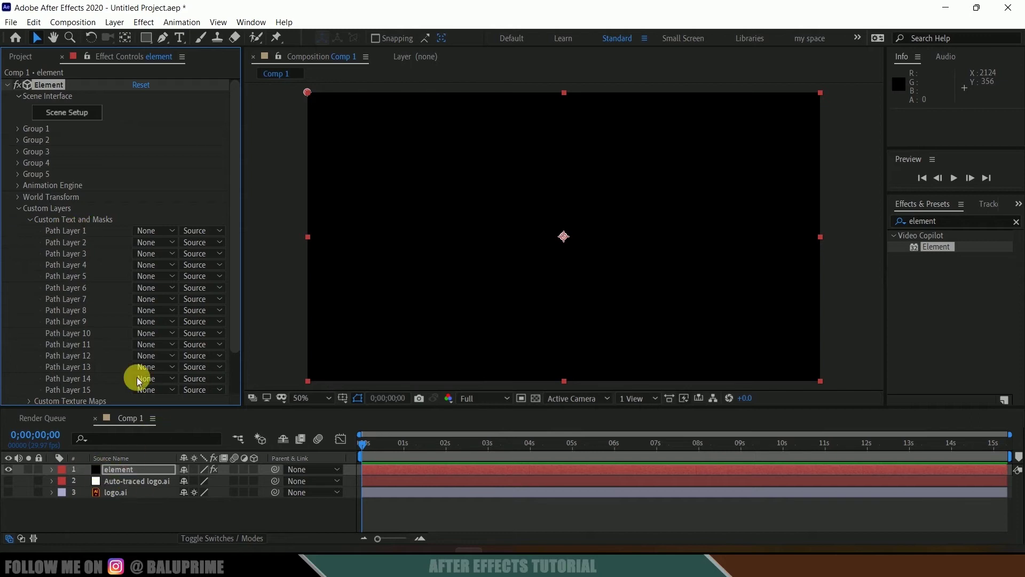
left_click(147, 231)
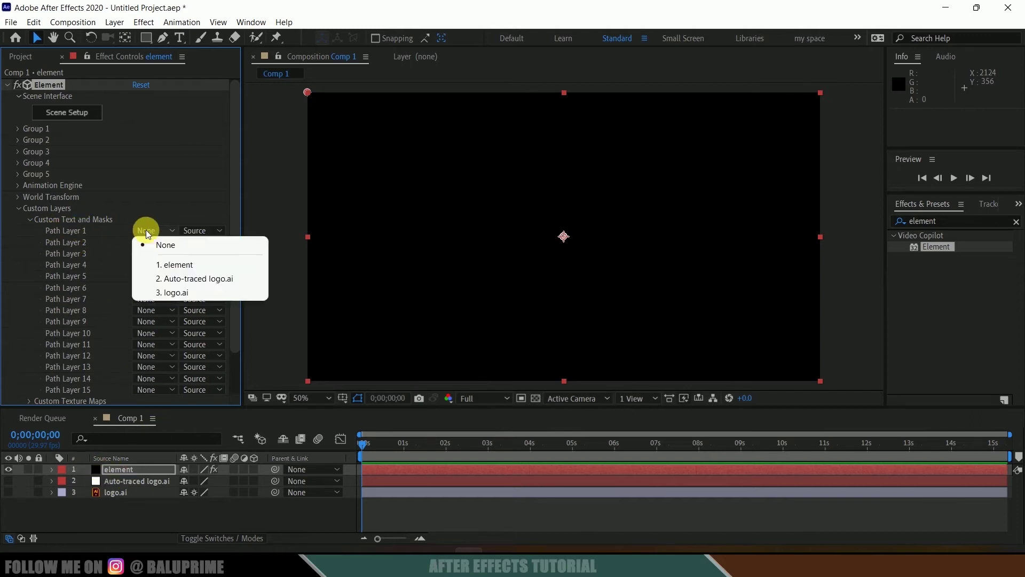
left_click(193, 279)
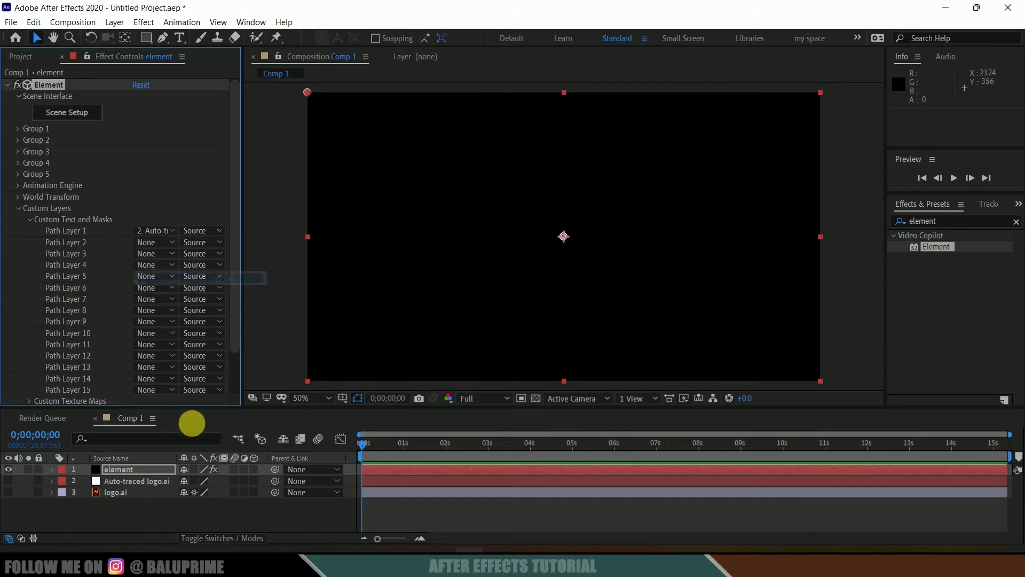
left_click(126, 481)
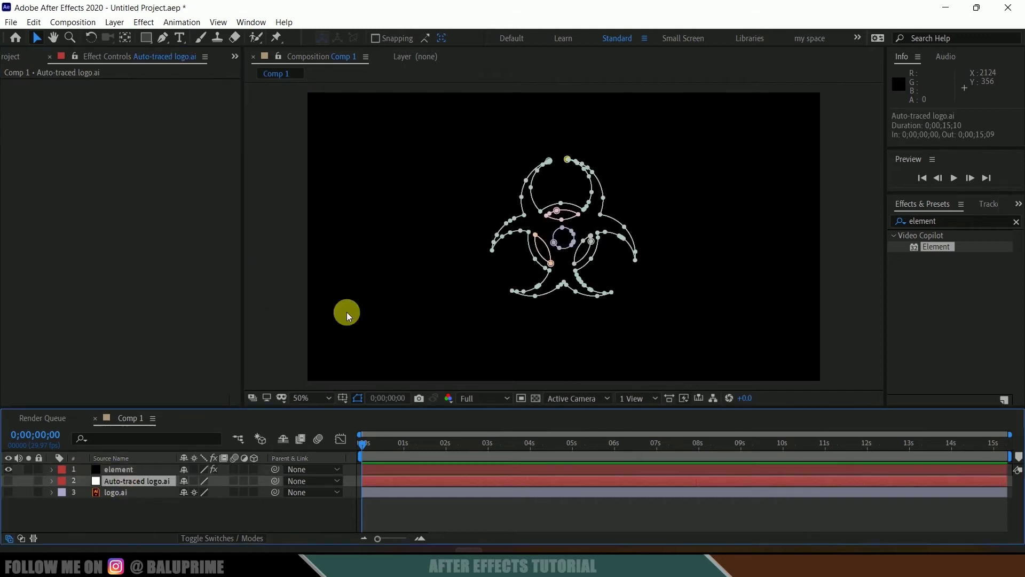
left_click(119, 458)
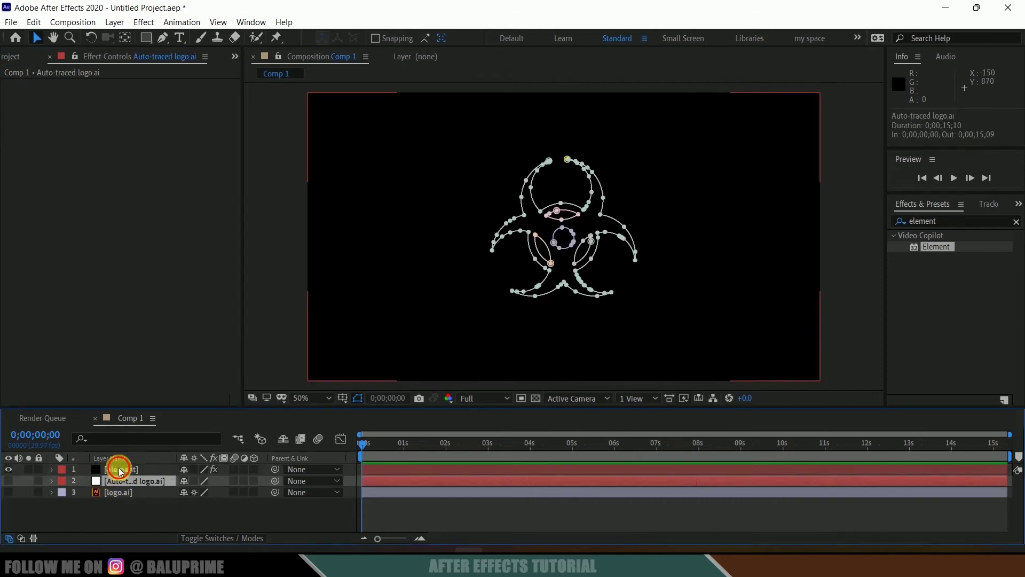
left_click(114, 470)
left_click(165, 232)
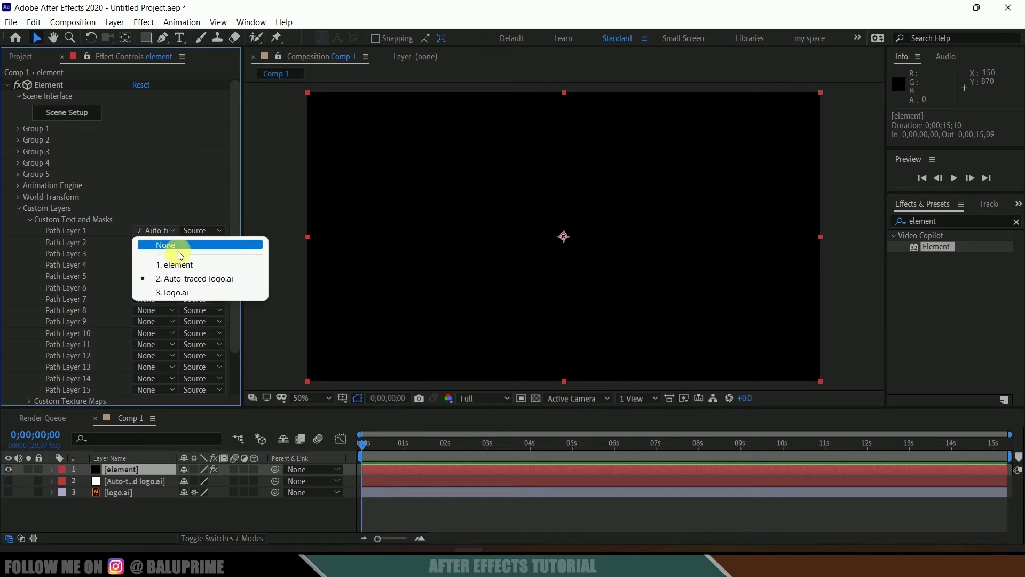
left_click(177, 282)
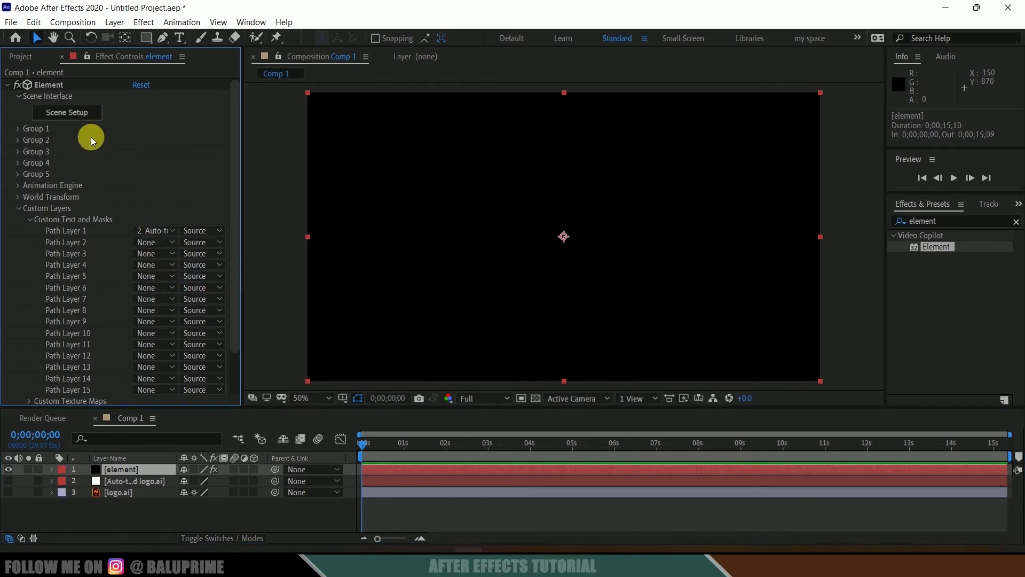
Step: Extrude the traced logo in Element's Scene Setup and set its Bevel Copies to 4, expanding the model's bevel list
left_click(74, 118)
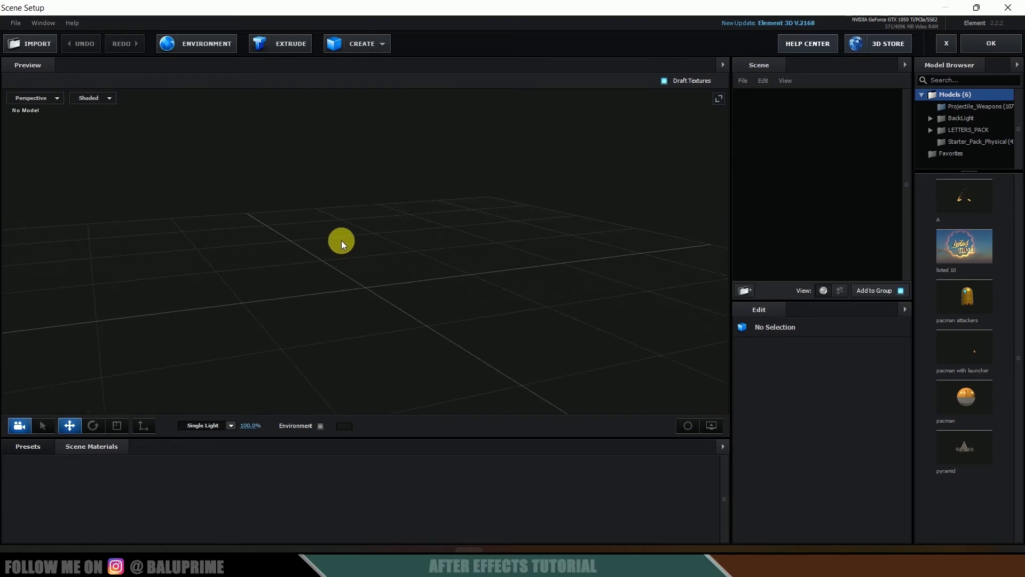
left_click(280, 43)
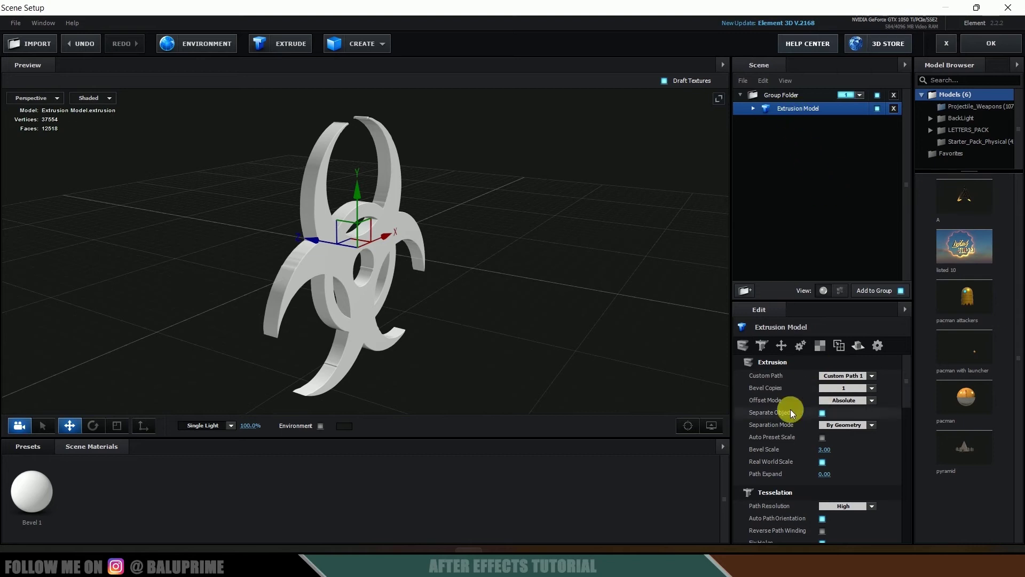
left_click(871, 389)
left_click(854, 433)
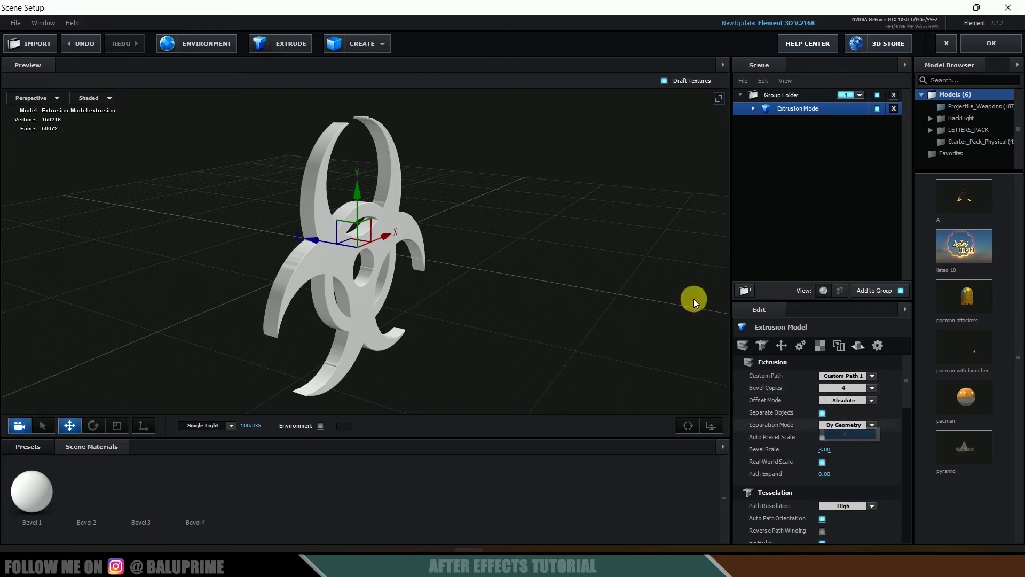
left_click(752, 108)
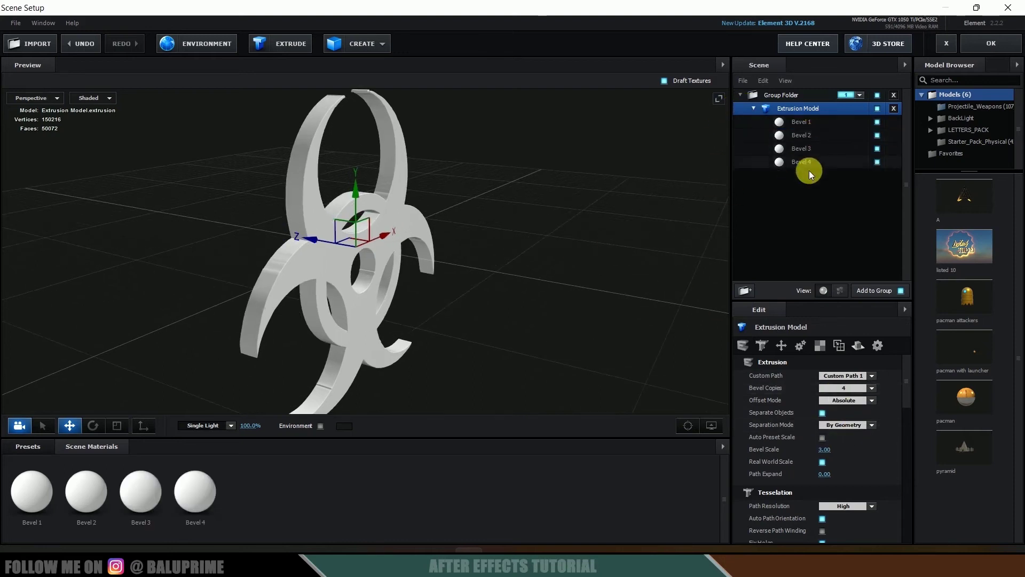
Step: Apply the stone_fungus material from the Pro_Shaders_2 Stone presets to Bevel 1 of the extrusion model
scroll(496, 259, "up", 2)
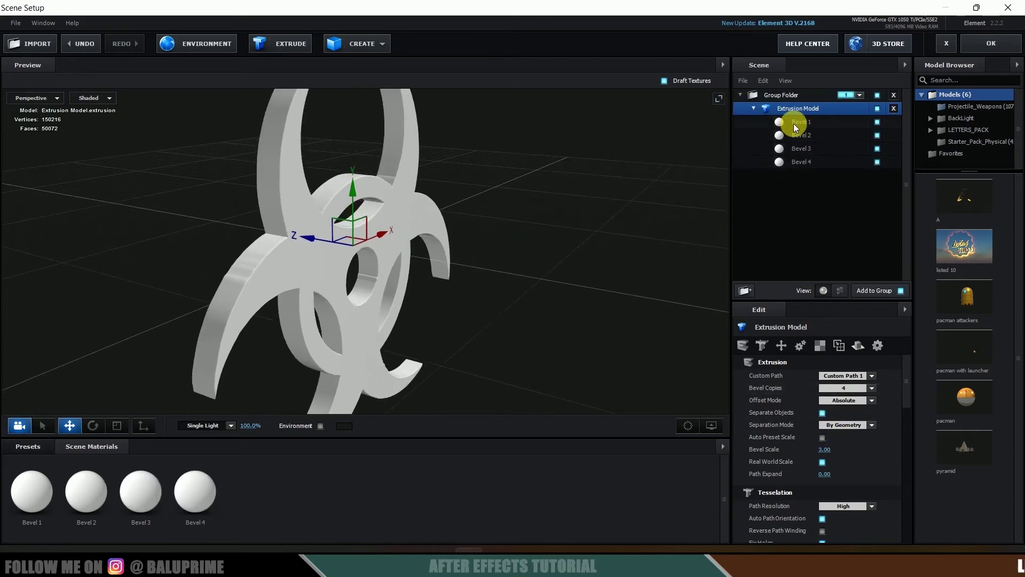
left_click(794, 122)
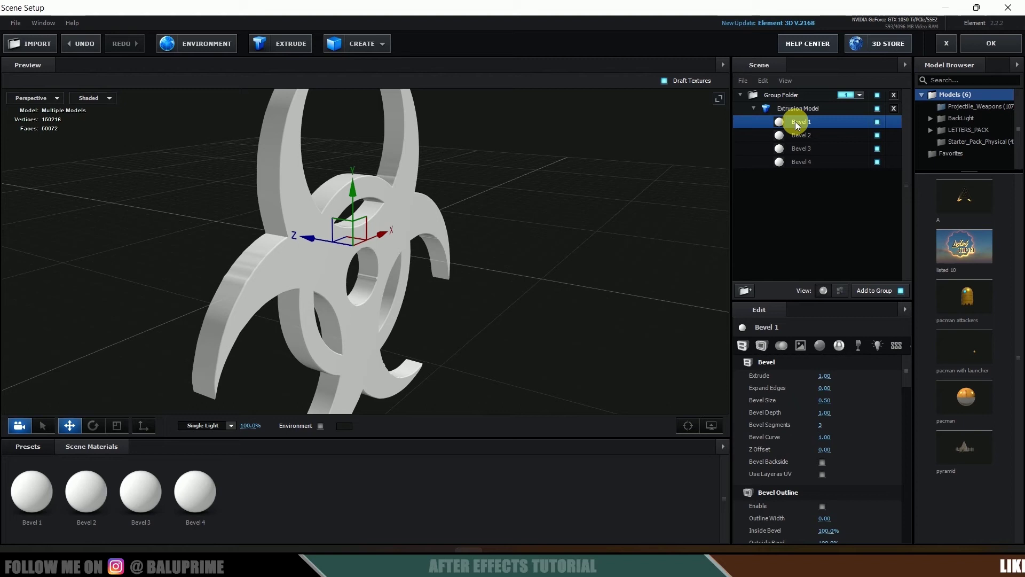
left_click(27, 448)
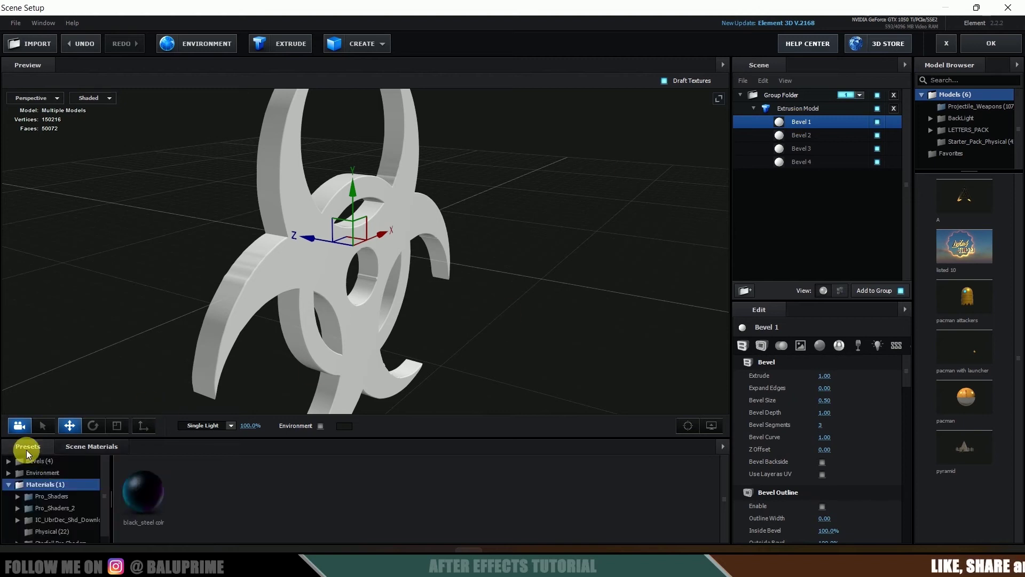
double_click(62, 507)
scroll(62, 506, "down", 5)
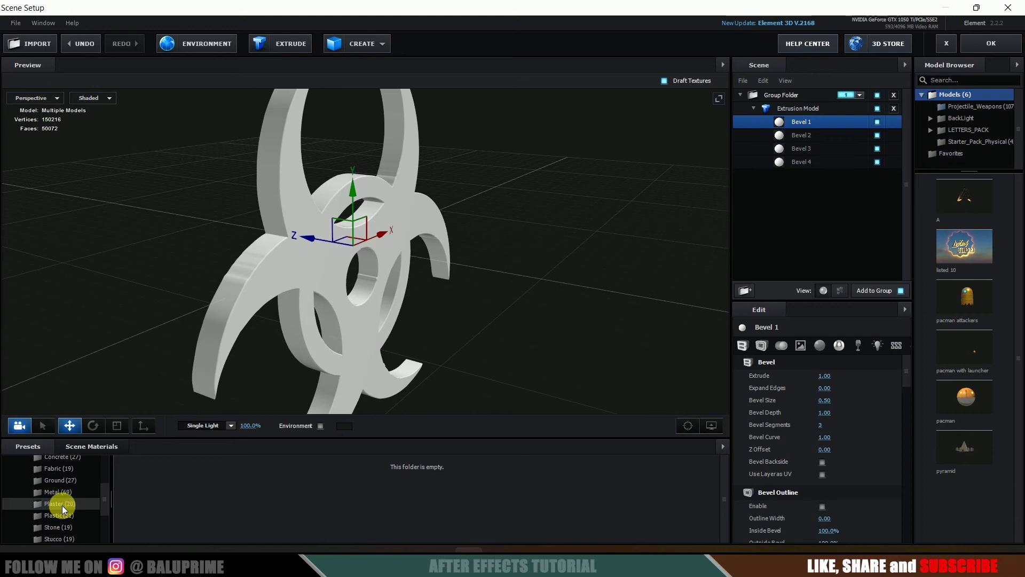
left_click(65, 489)
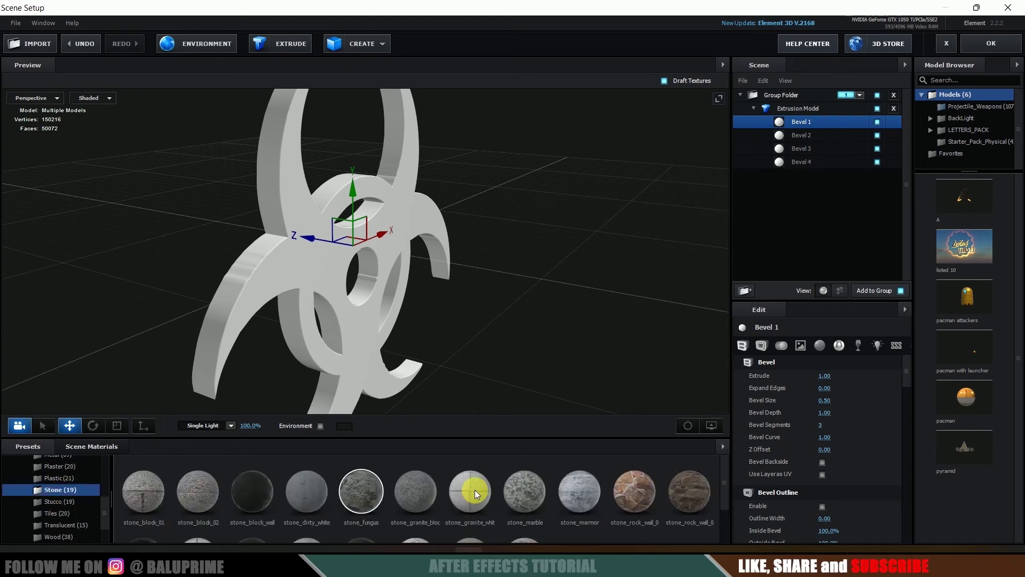
left_click_drag(362, 507, 797, 124)
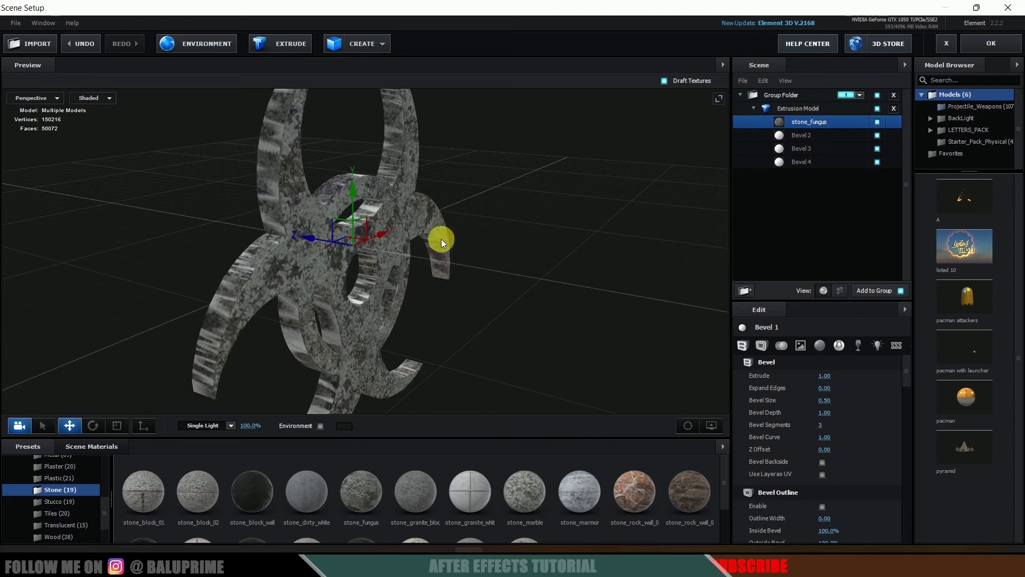
Step: Set the extrusion model's UV Repeat to 2.00 in both directions in its UV Mapping settings
scroll(438, 261, "up", 3)
left_click_drag(428, 293, 274, 268)
scroll(271, 238, "up", 2)
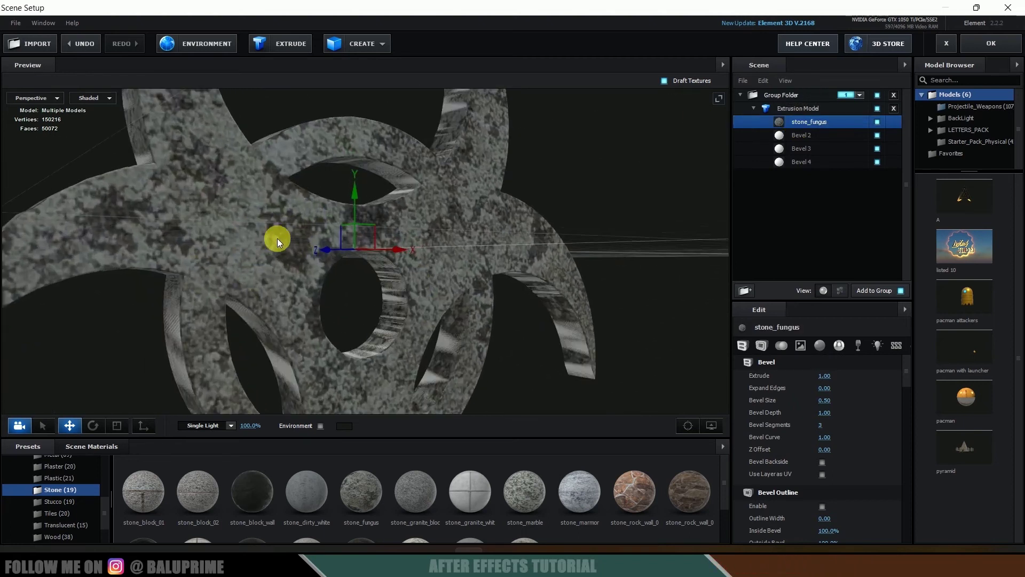
left_click(792, 108)
left_click(819, 347)
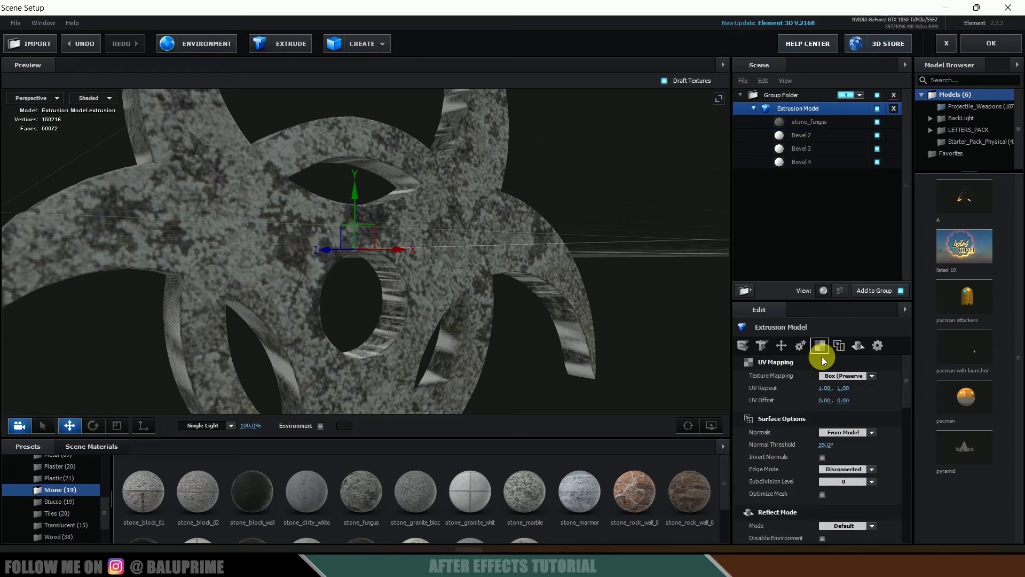
key("Return")
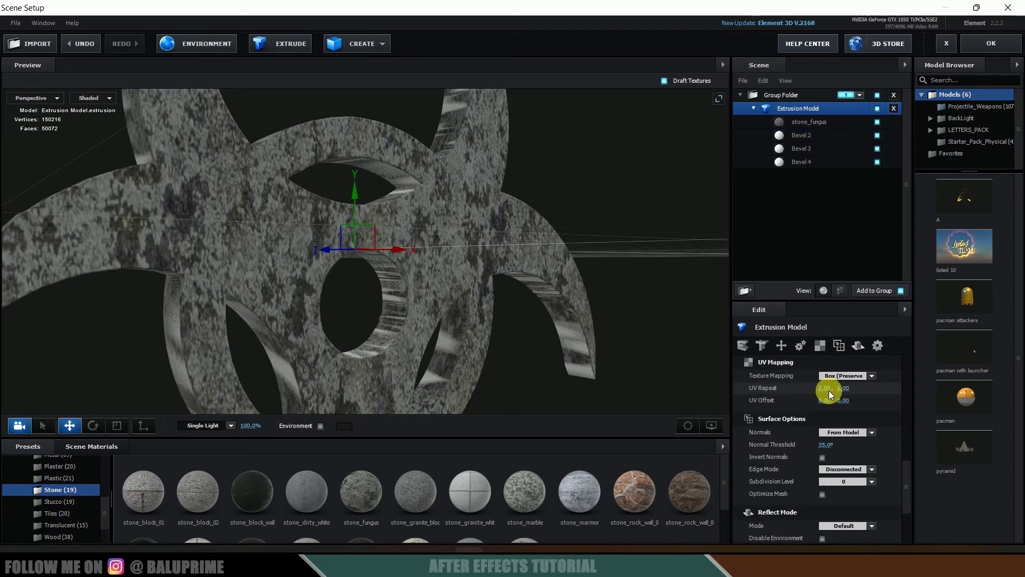
type("2")
key("Return")
left_click_drag(393, 315, 357, 284)
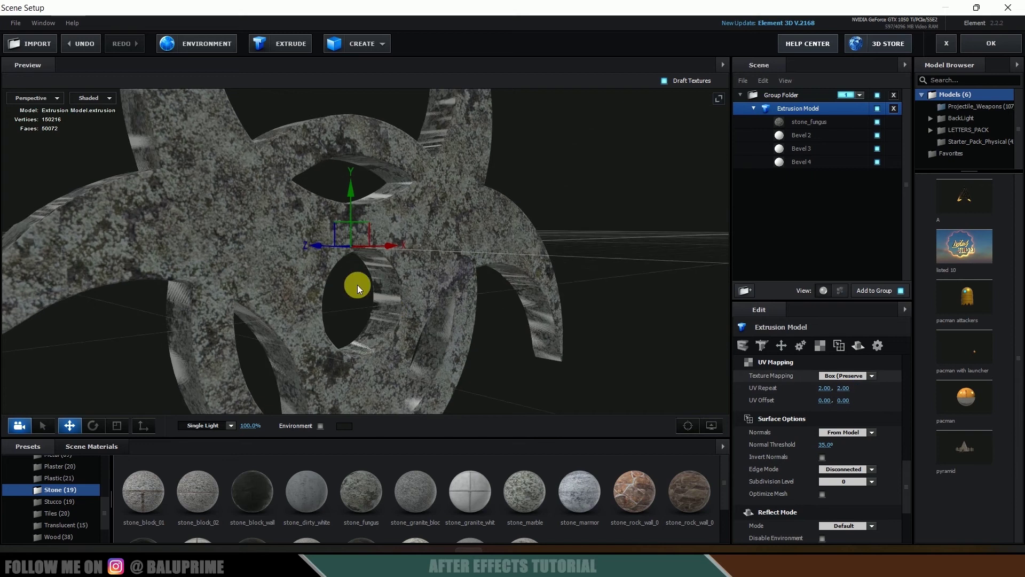
Step: Apply the metal_crusted_02 material from the Pro_Shaders_2 Metal presets to Bevel 2
left_click(802, 136)
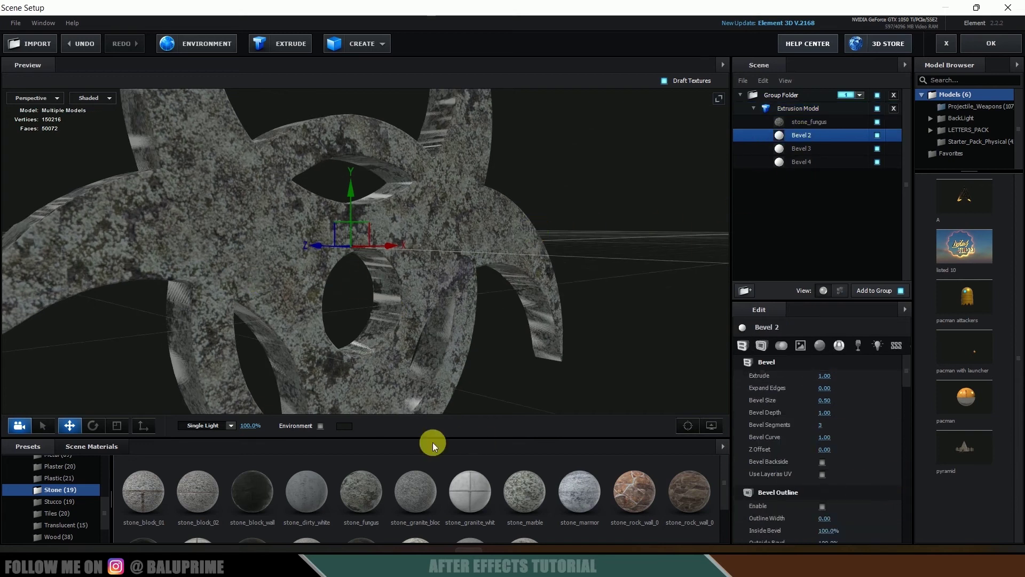
scroll(600, 497, "down", 2)
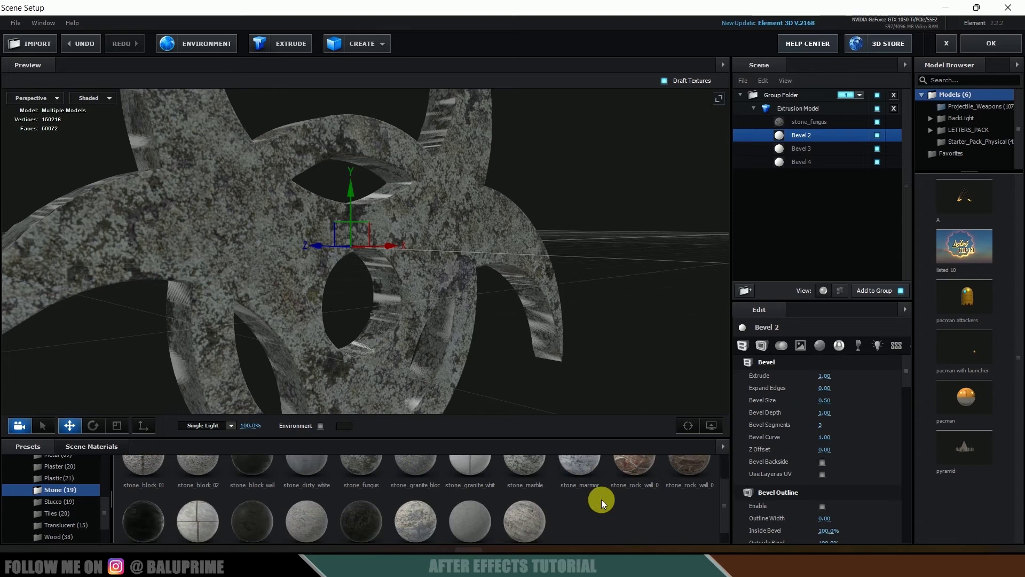
scroll(54, 504, "up", 3)
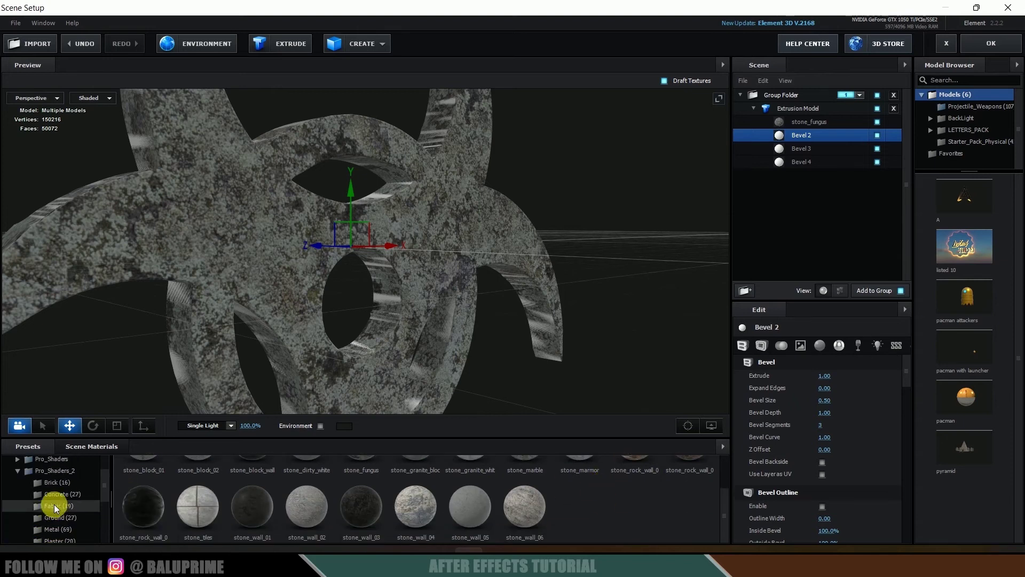
scroll(86, 495, "down", 2)
left_click(69, 491)
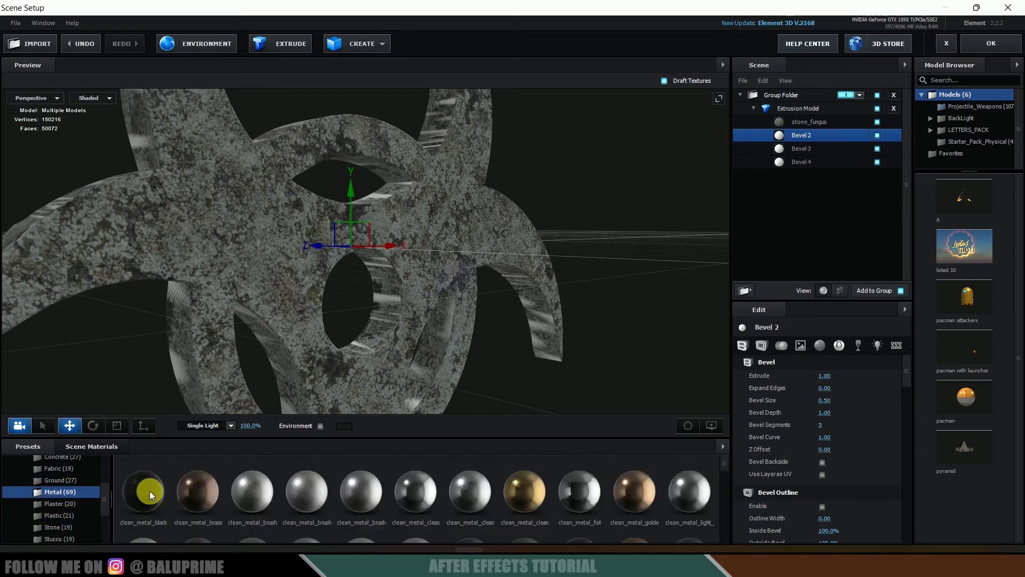
scroll(566, 494, "down", 1)
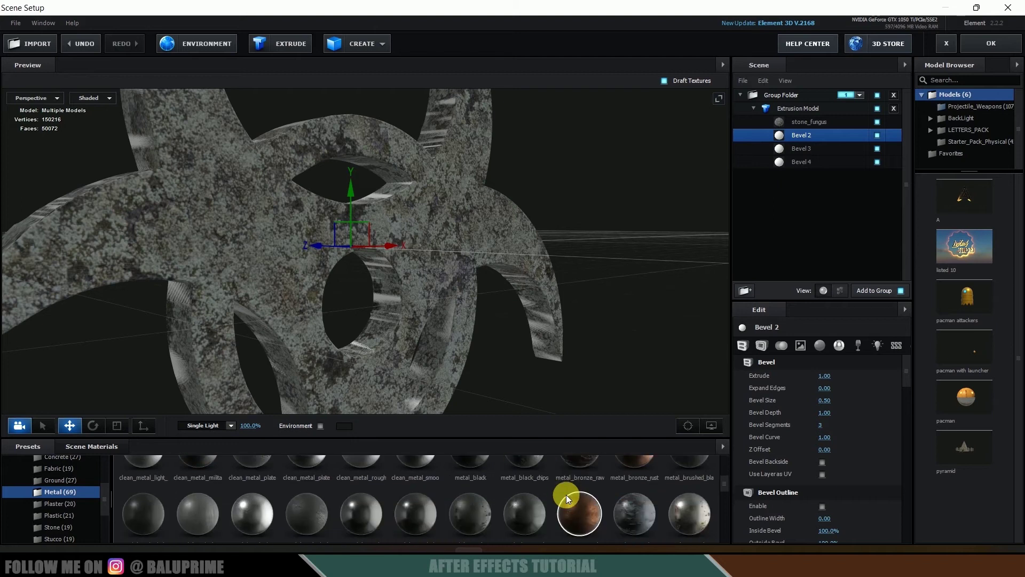
left_click_drag(687, 517, 800, 138)
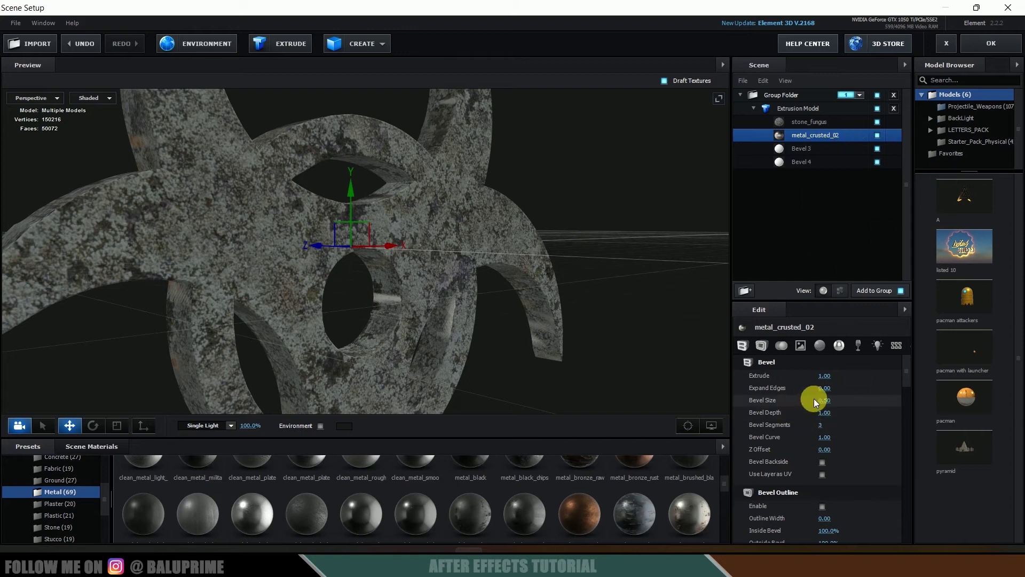
Step: Set the second bevel's Extrude to 0.10, Expand Edges to 0.75 and Z Offset to 0.22
left_click_drag(824, 388, 857, 387)
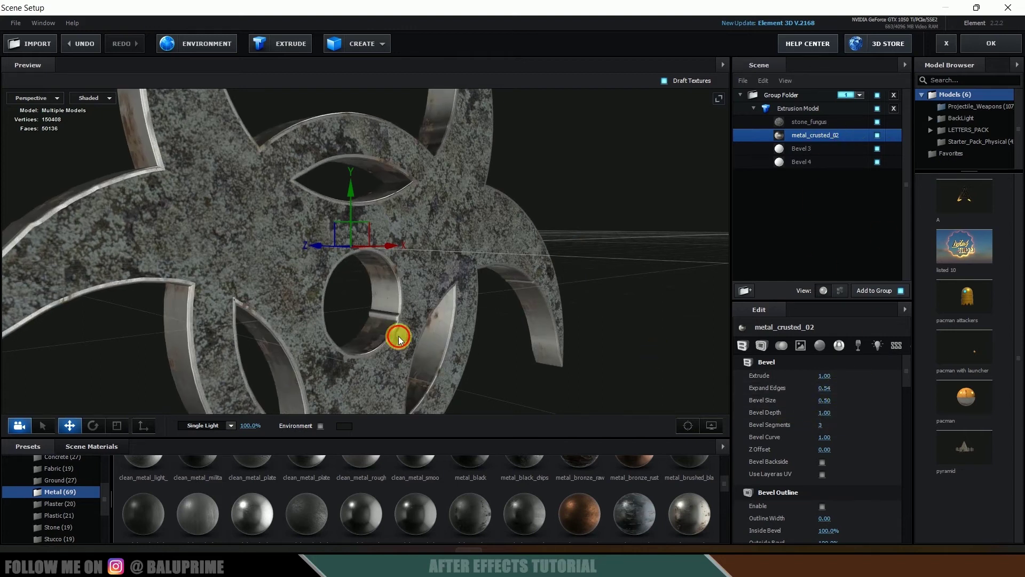
left_click_drag(396, 337, 393, 323)
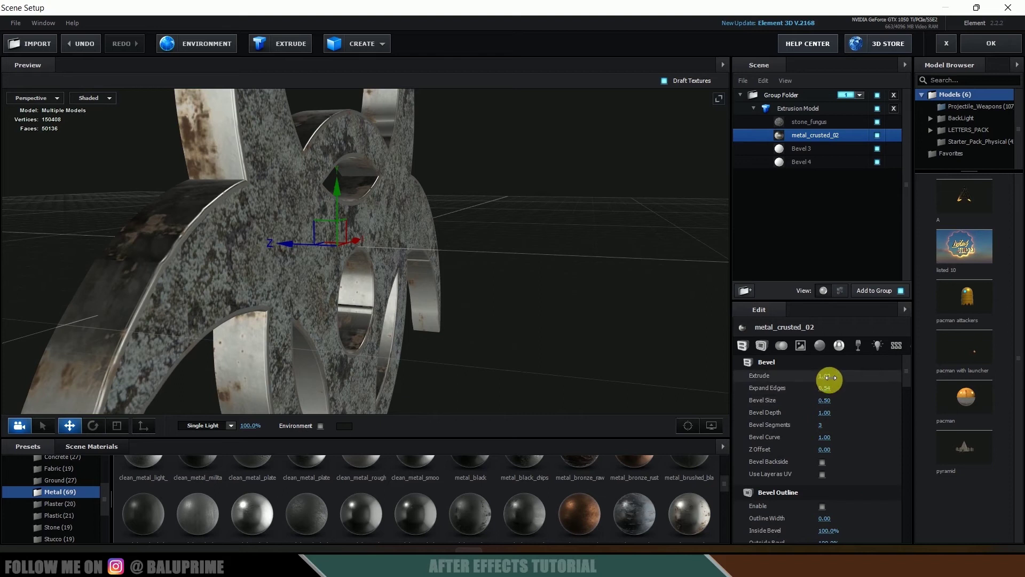
left_click_drag(829, 377, 793, 384)
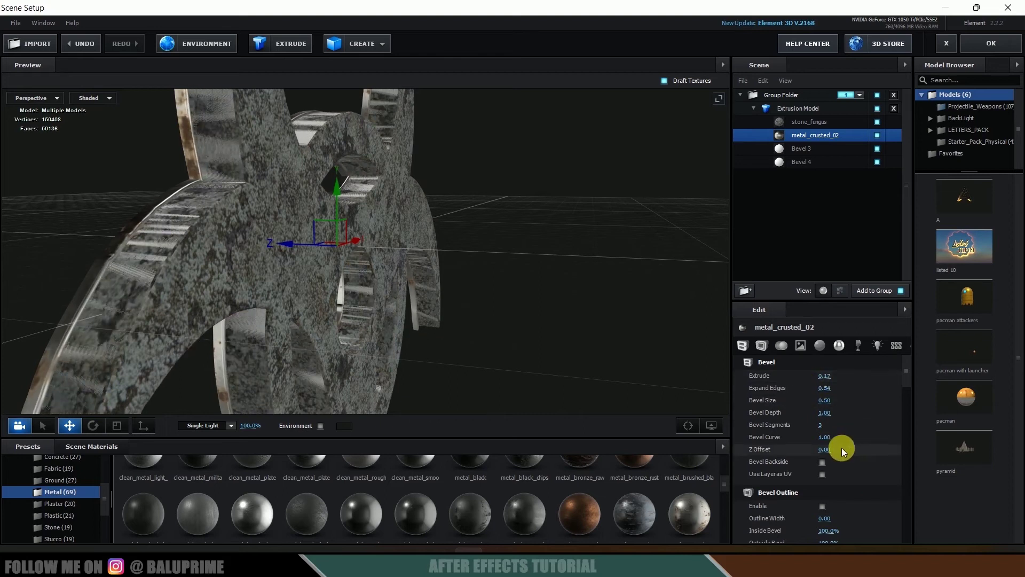
left_click_drag(830, 450, 776, 451)
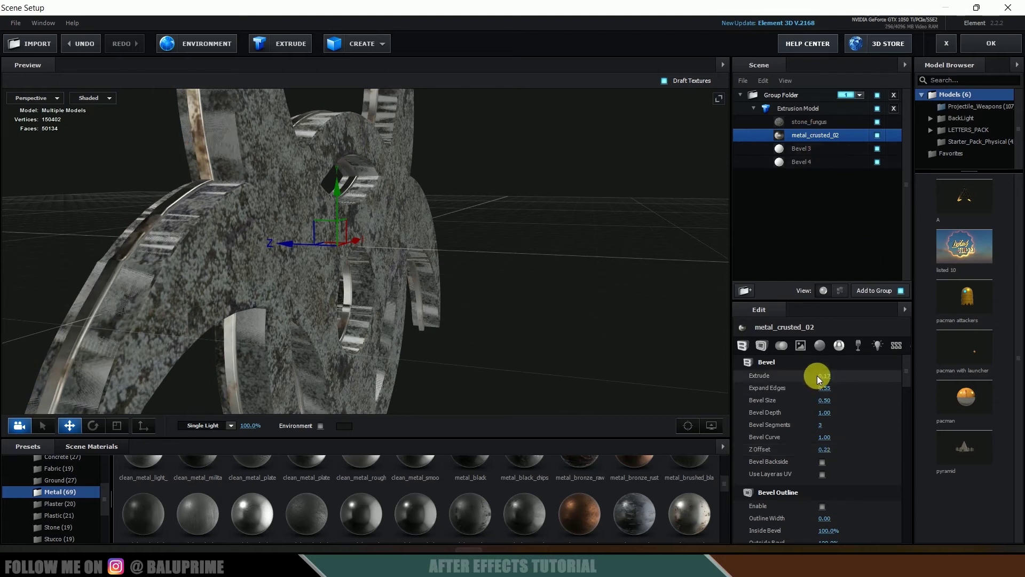
left_click_drag(826, 378, 829, 395)
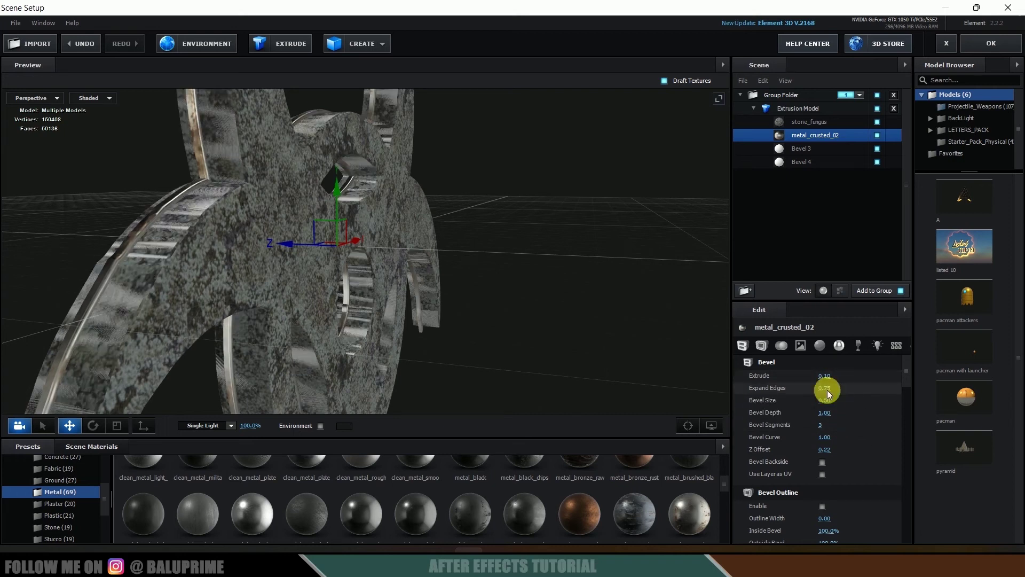
left_click_drag(367, 247, 279, 325)
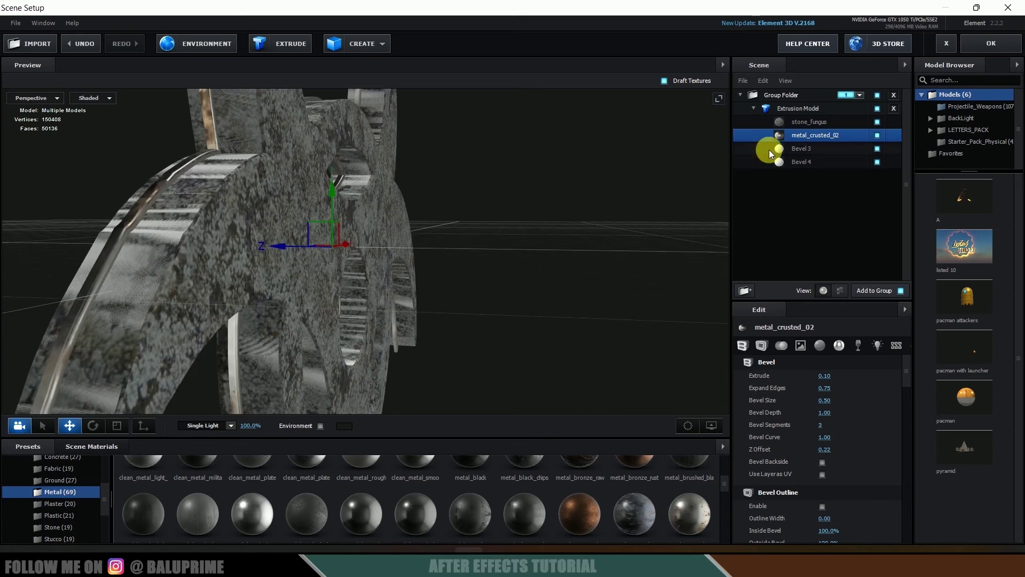
Step: Apply metal_crusted_02 to Bevel 3 and set its Extrude to 0.10, Expand Edges to 0.75 and Z Offset to 0.68
left_click(803, 149)
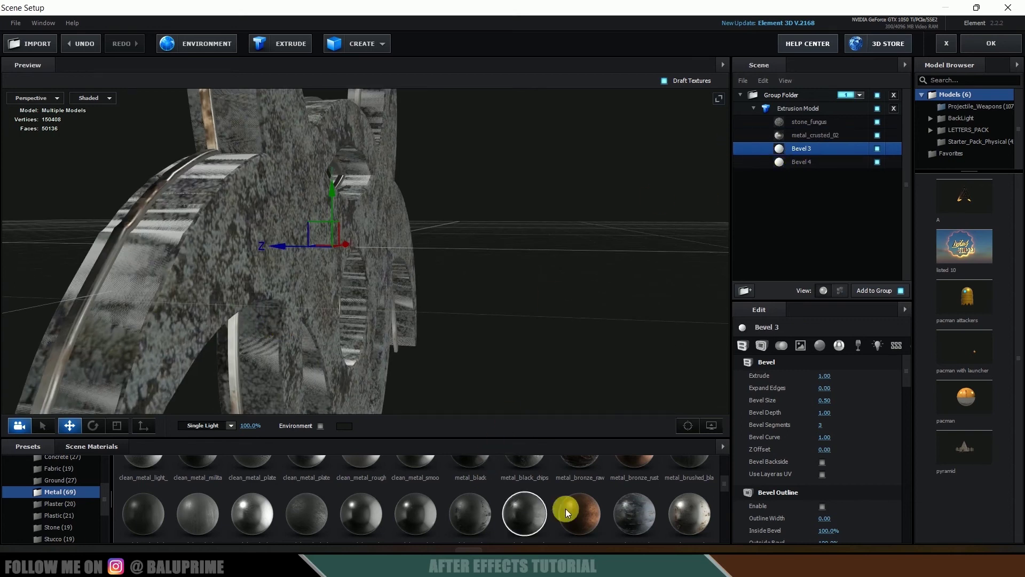
left_click_drag(688, 514, 800, 146)
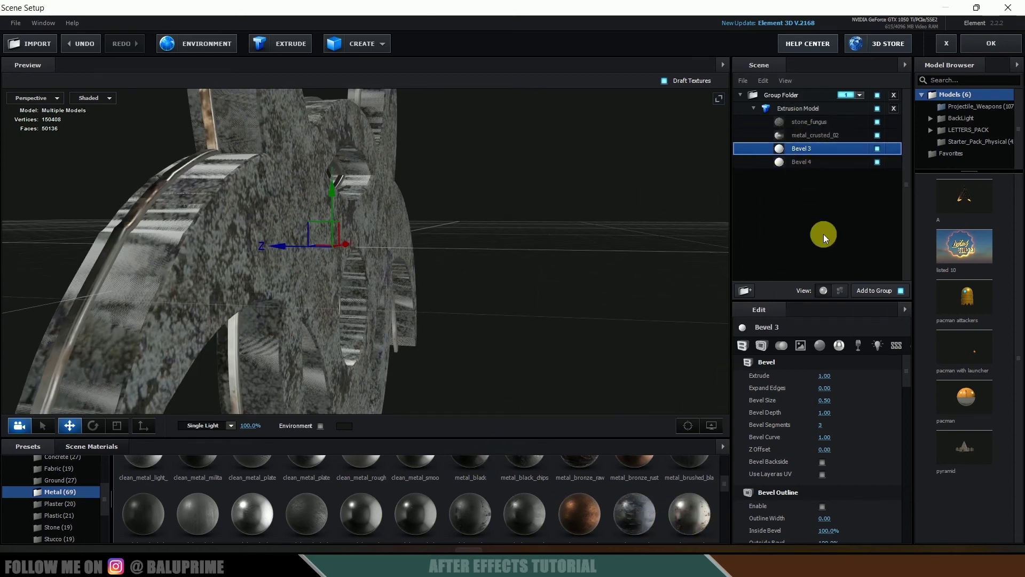
left_click(808, 137)
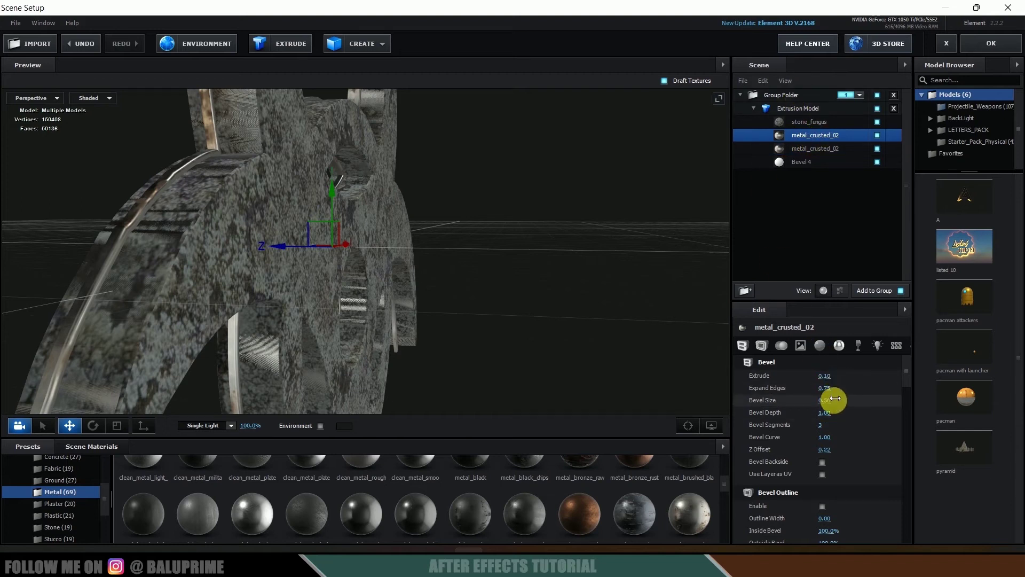
left_click_drag(846, 453, 868, 455)
mouse_move(540, 334)
left_mouse_down()
mouse_move(562, 329)
mouse_move(536, 329)
left_mouse_up()
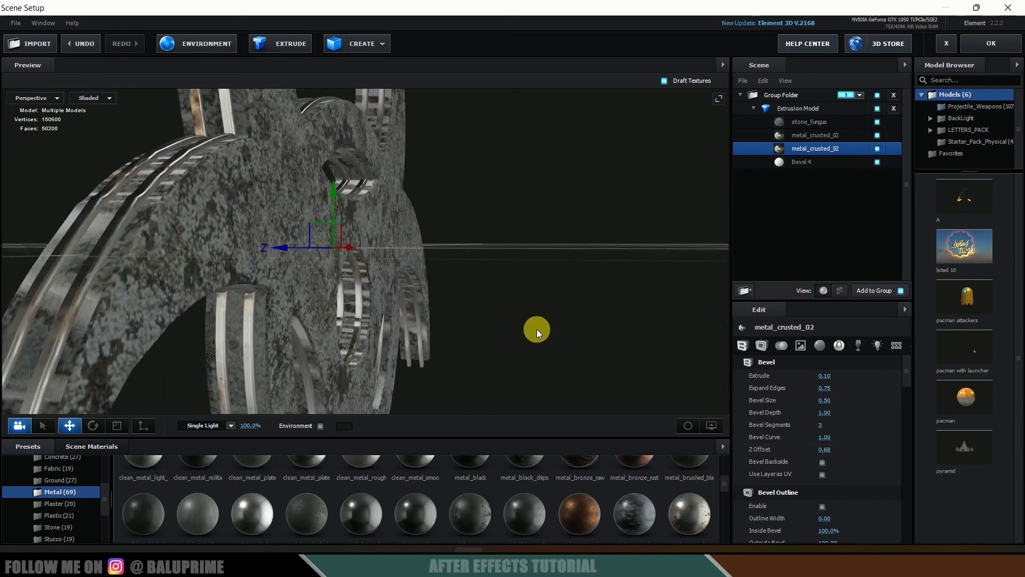
Step: Apply the metal_bronze_rust material from the Metal presets to Bevel 4 and set its Expand Edges to 0.26
key("ctrl+z")
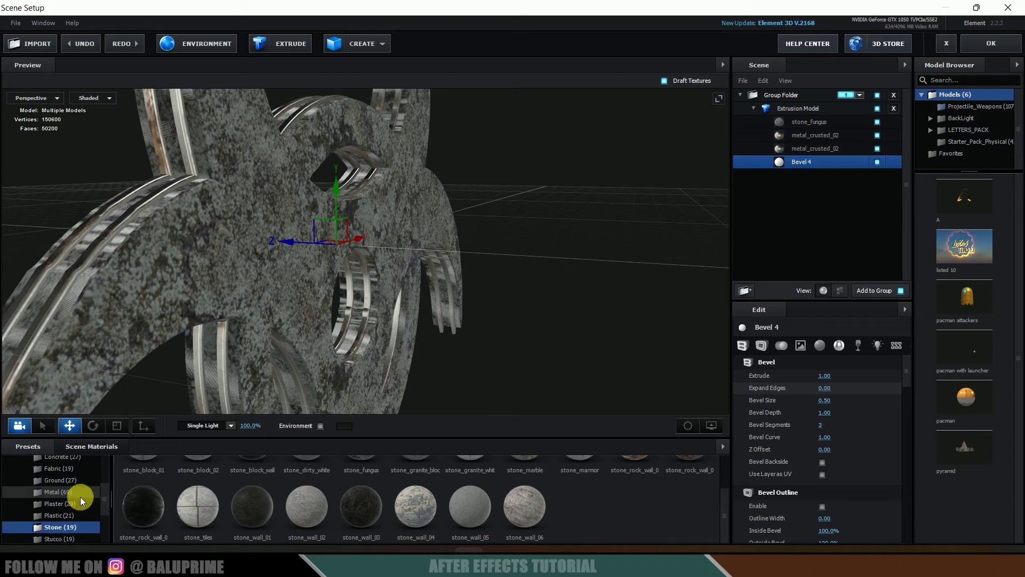
left_click(66, 498)
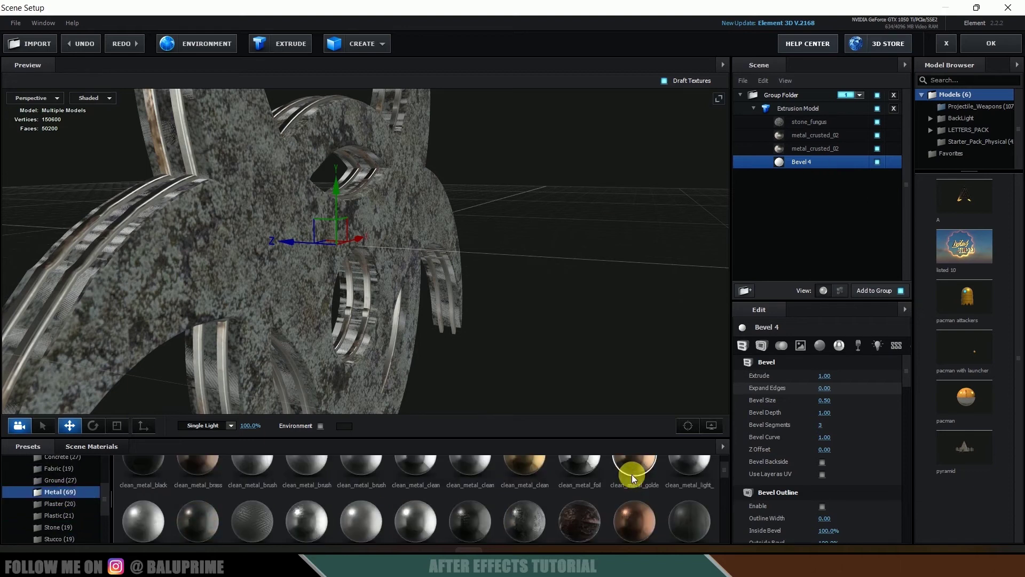
scroll(637, 523, "down", 1)
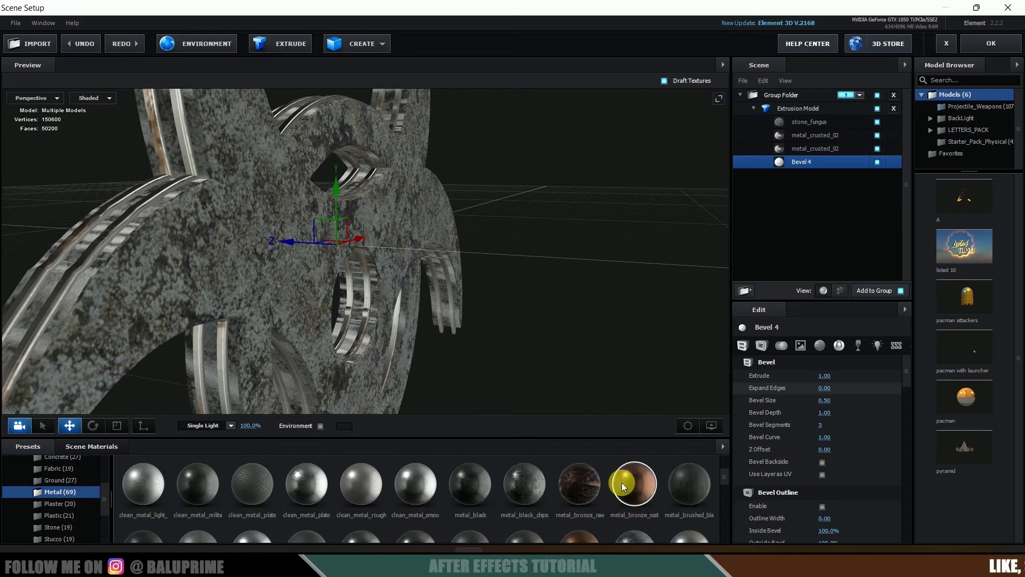
left_click_drag(809, 160, 809, 161)
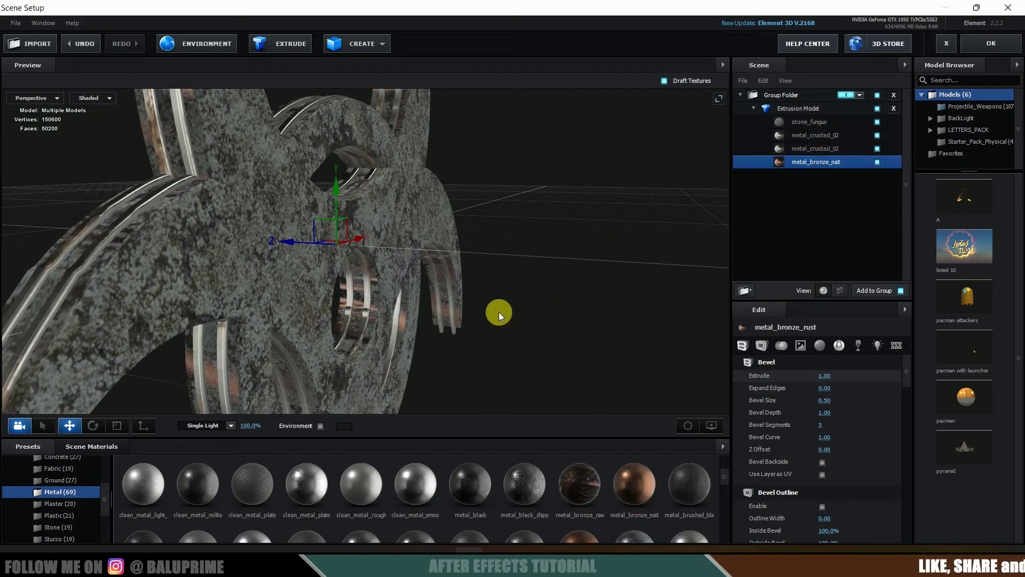
left_click_drag(498, 312, 507, 311)
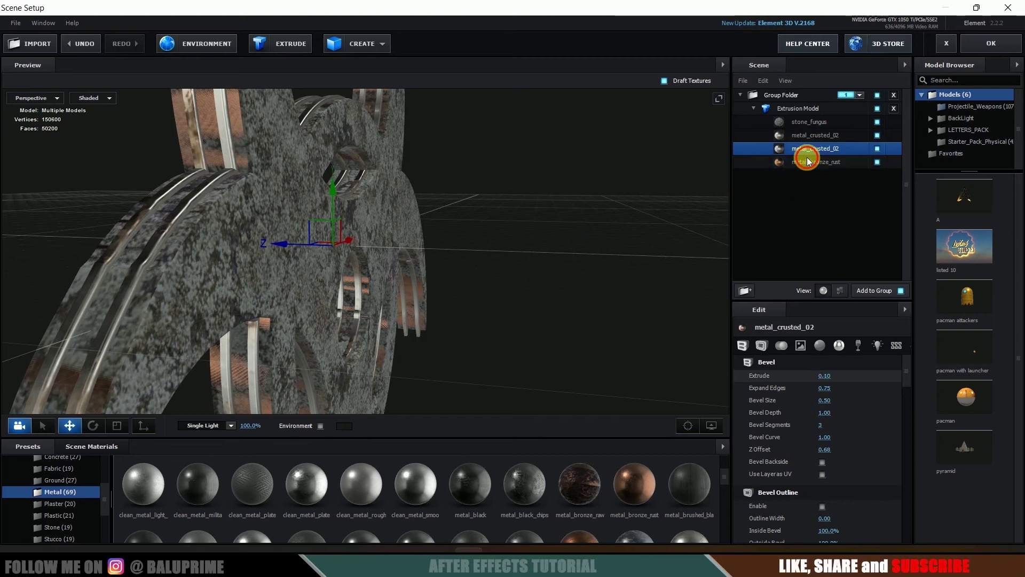
left_click_drag(829, 394, 842, 393)
left_click_drag(615, 320, 519, 328)
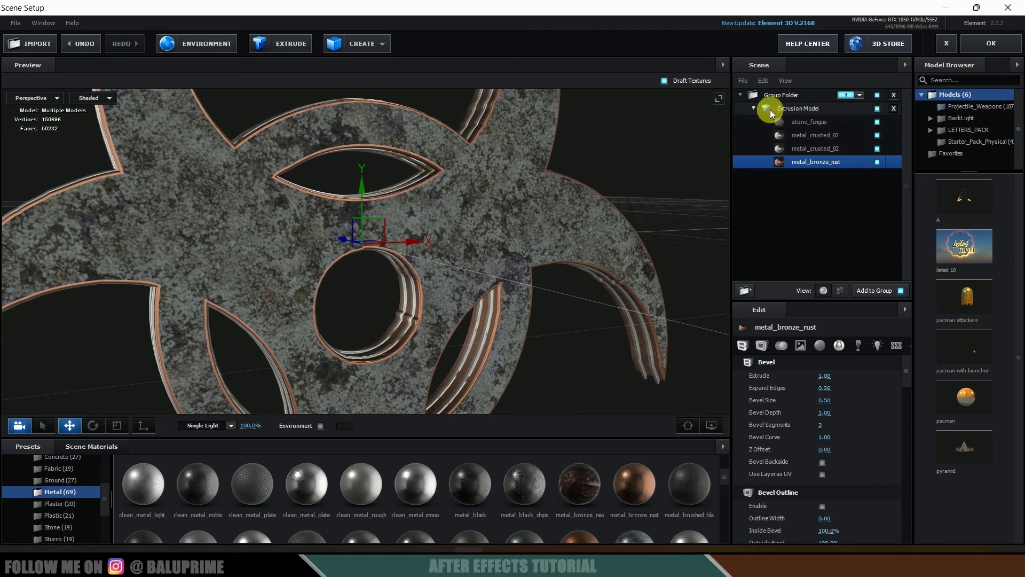
Step: Duplicate the extrusion model in the scene, then expand the first model and select its stone_fungus bevel
left_click(749, 109)
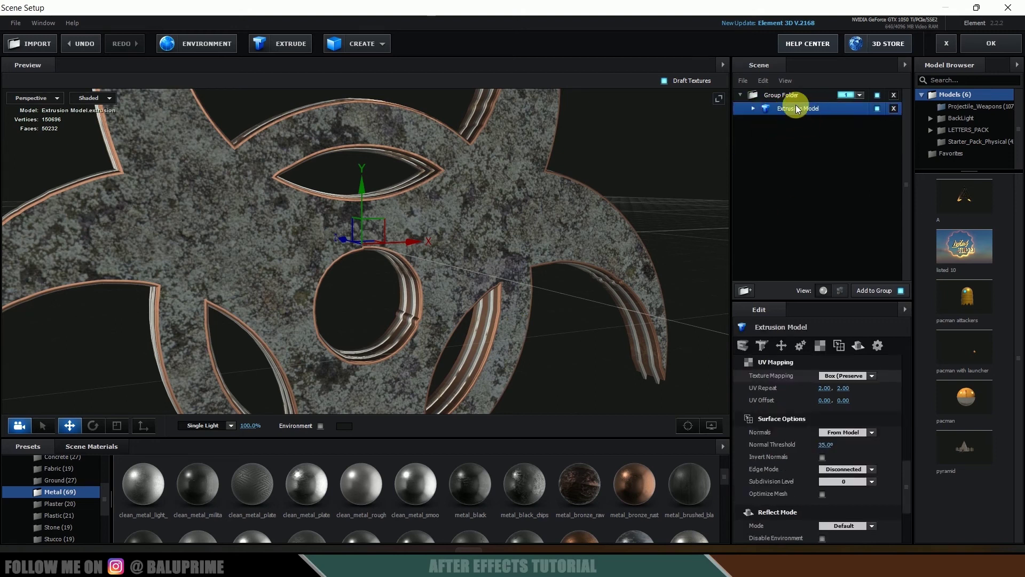
right_click(796, 110)
left_click(847, 163)
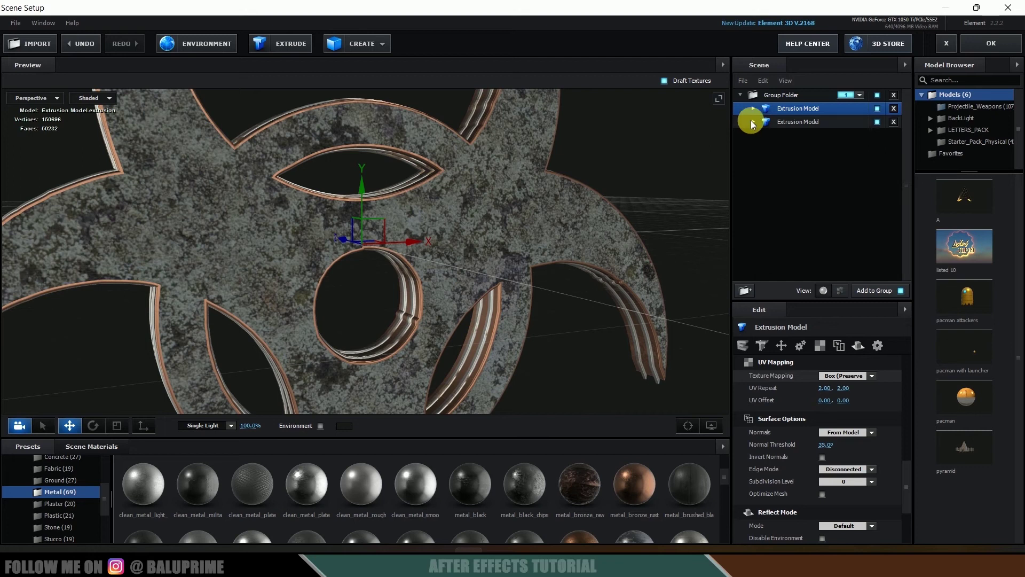
left_click(754, 109)
left_click(822, 126)
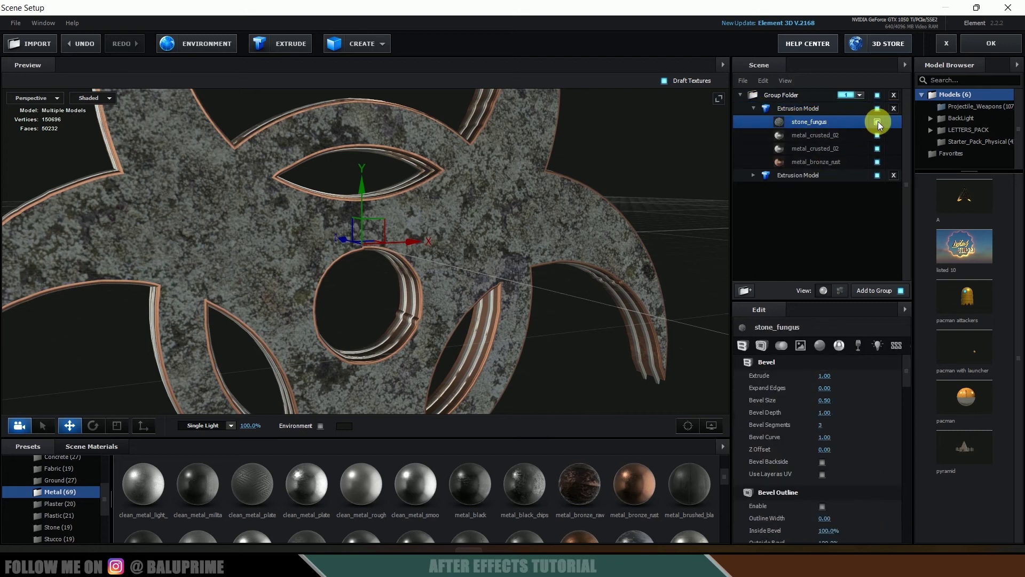
Step: In the duplicate extrusion model, hide the two metal_crusted_02 bevels and the metal_bronze_rust bevel
left_click(754, 175)
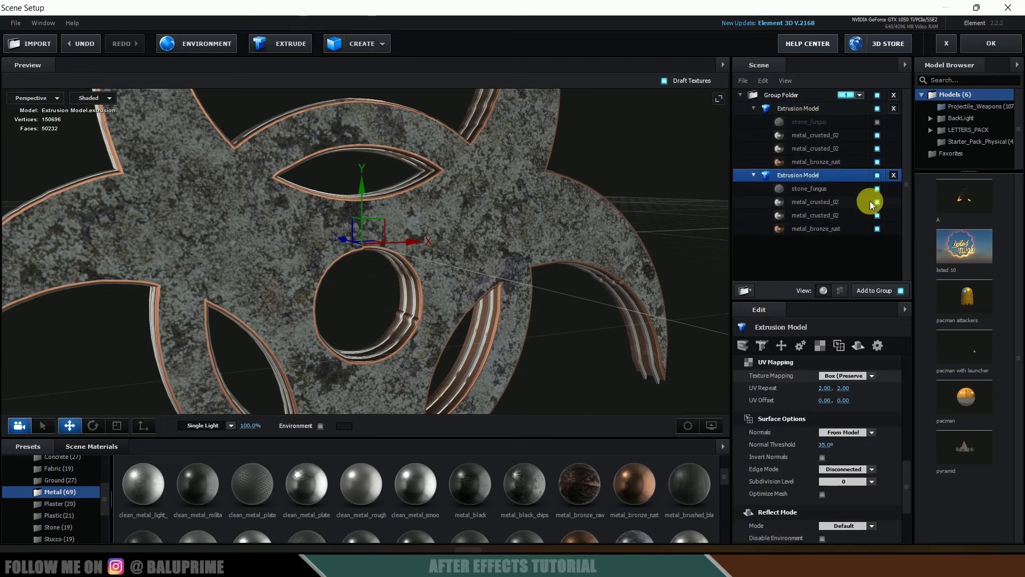
left_click(828, 187)
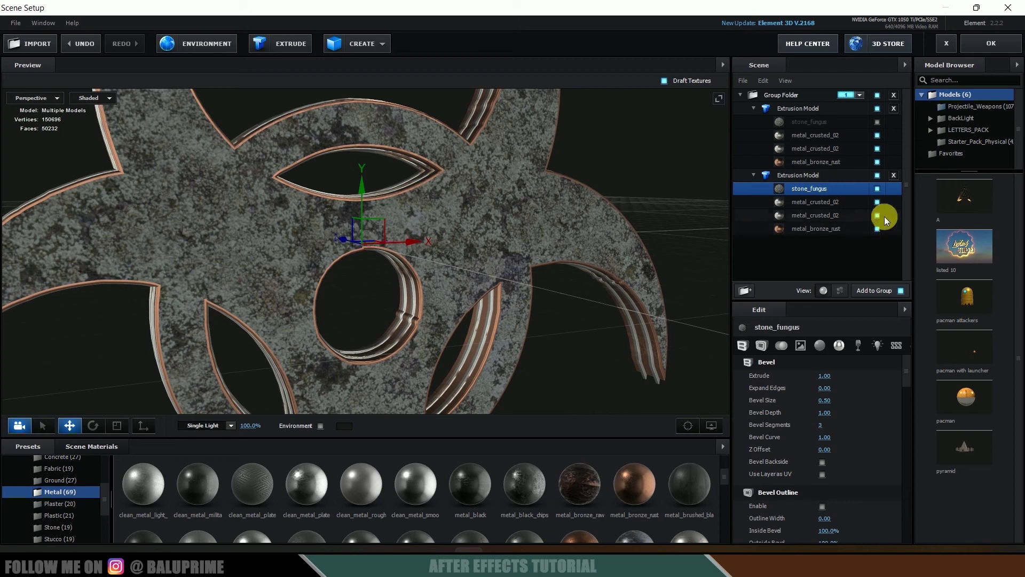
left_click(877, 202)
left_click(877, 215)
left_click(877, 229)
left_click(806, 179)
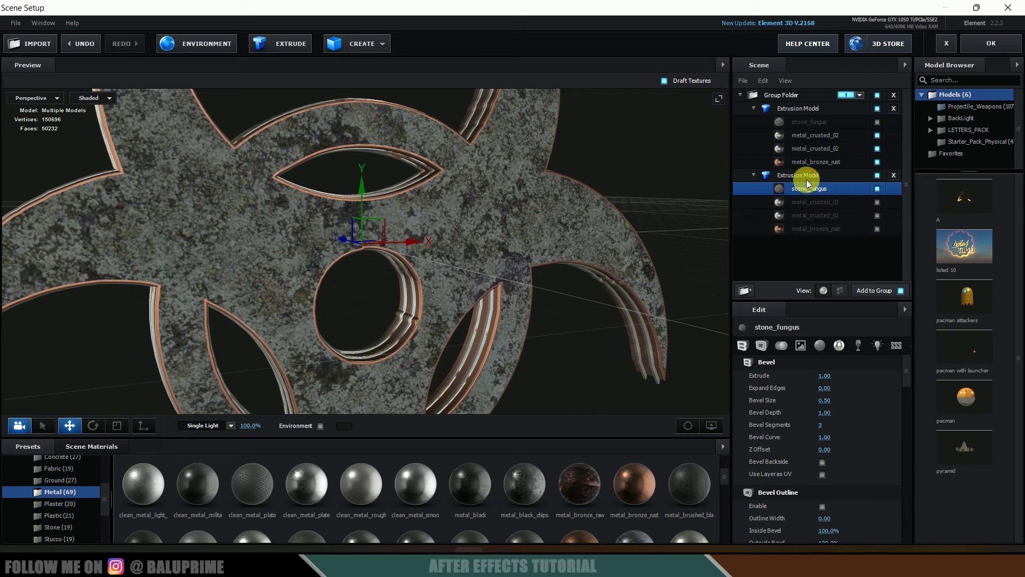
Step: Toggle the visibility of each extrusion model in turn to check which surfaces it contributes to the logo
left_click(877, 175)
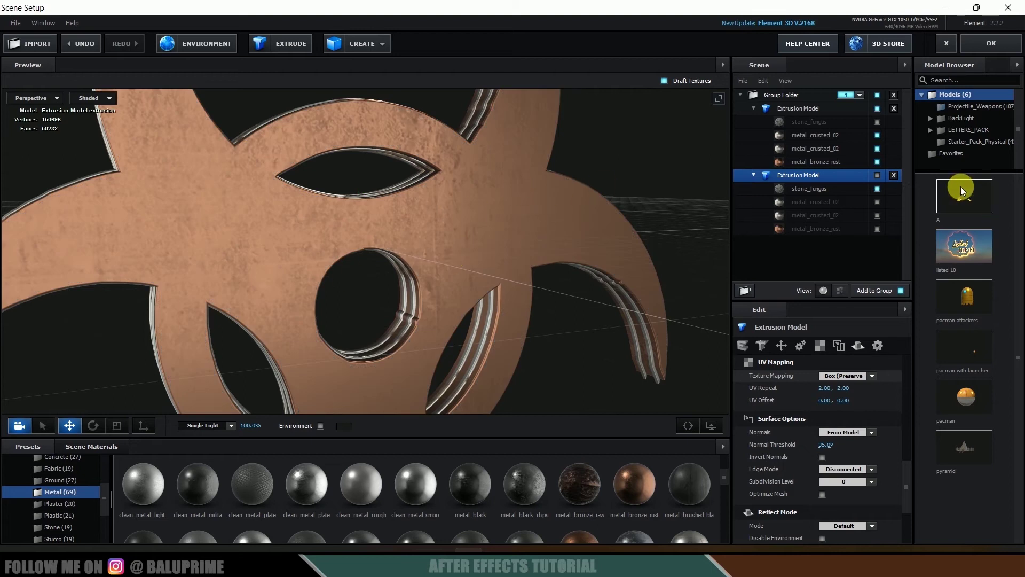
left_click(878, 176)
left_click(823, 112)
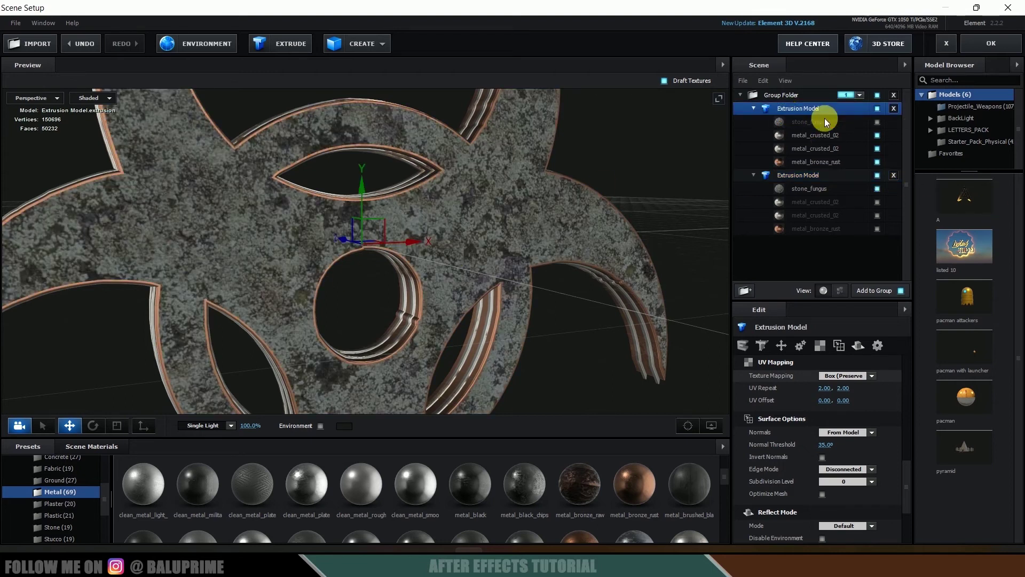
left_click(878, 108)
left_click(878, 108)
Step: Assign the duplicate extrusion model to auxiliary animation Channel 1 and accept the scene setup
left_click(804, 188)
left_click(804, 177)
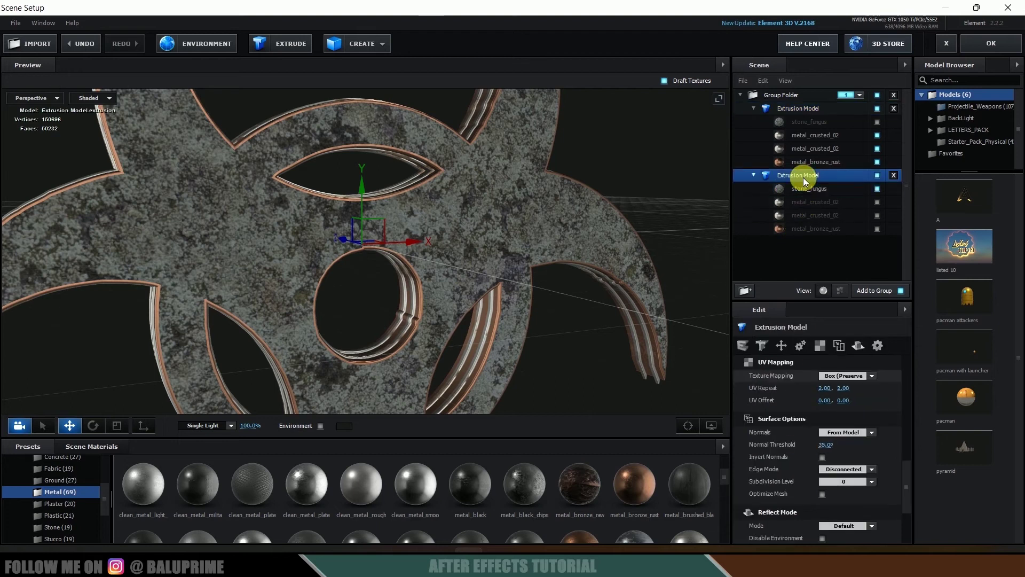
right_click(803, 177)
mouse_move(857, 302)
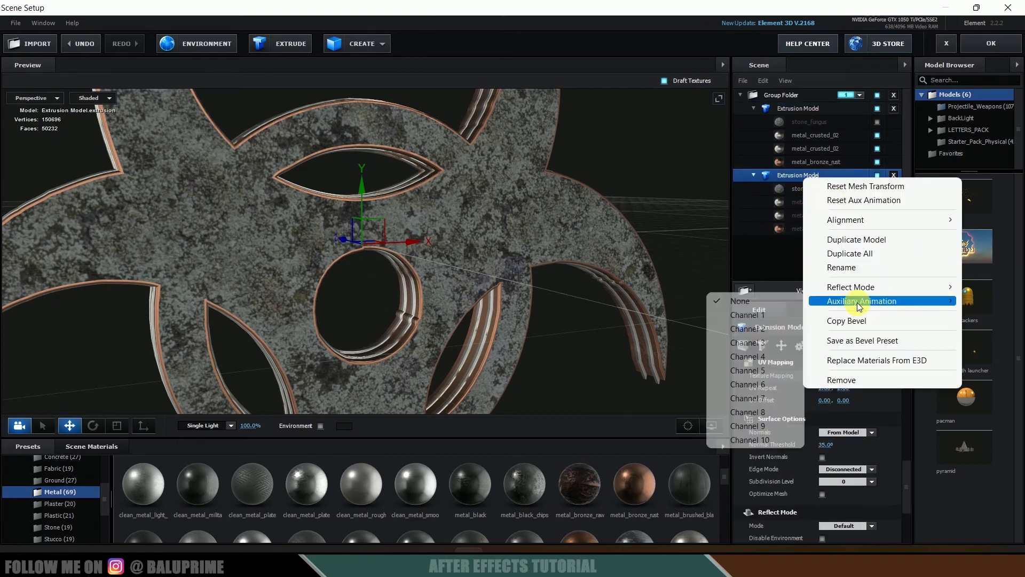
left_click(783, 315)
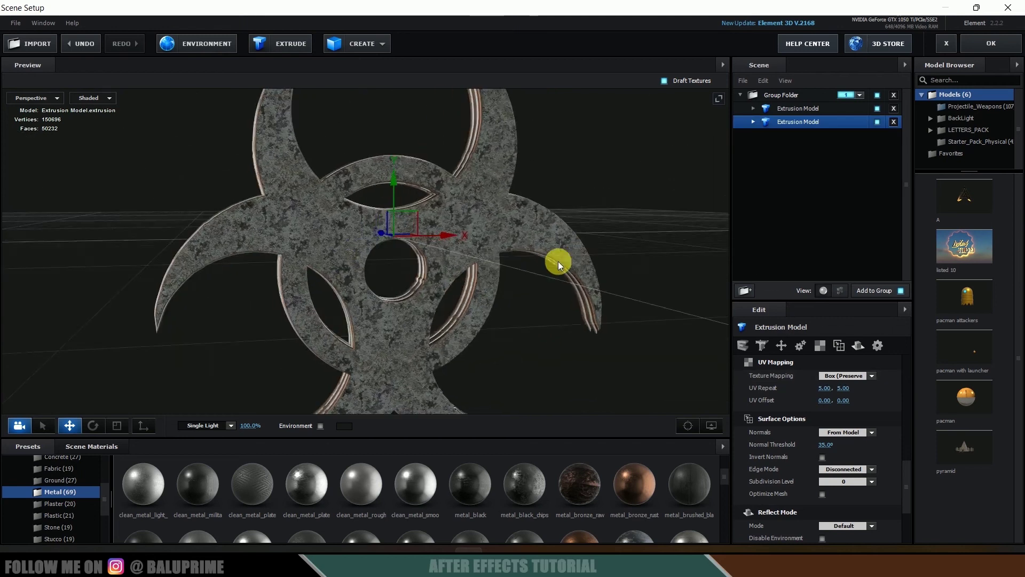
left_click_drag(572, 270, 586, 251)
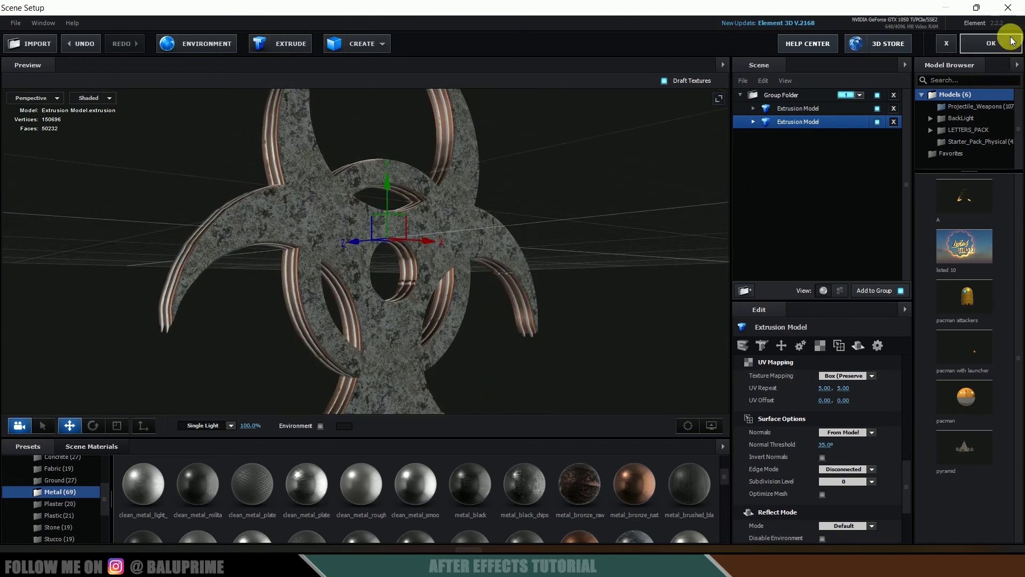
left_click(1012, 41)
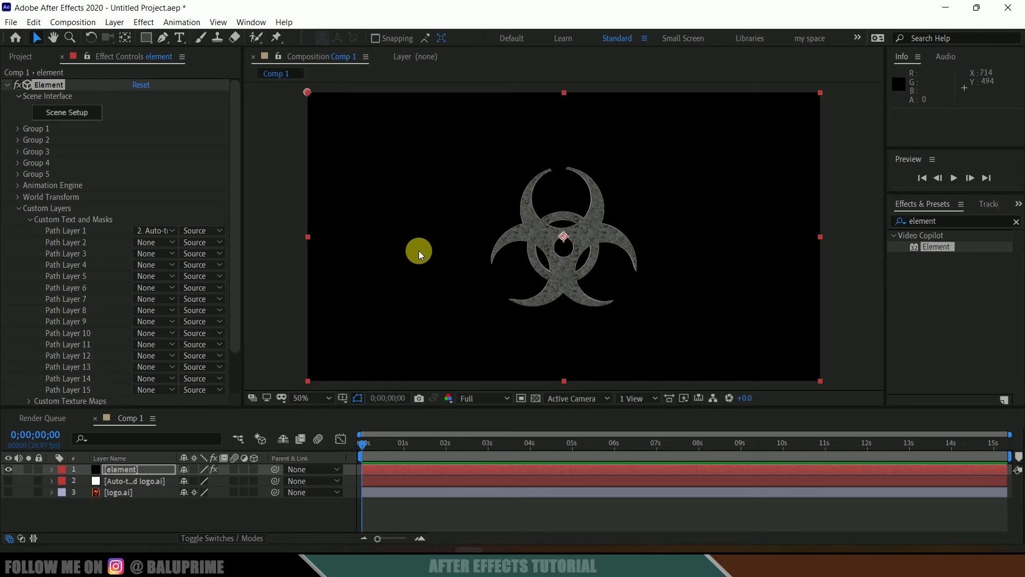
Step: Create a two-node camera layer named Camera 1 with the 35mm preset
left_click(115, 22)
mouse_move(134, 37)
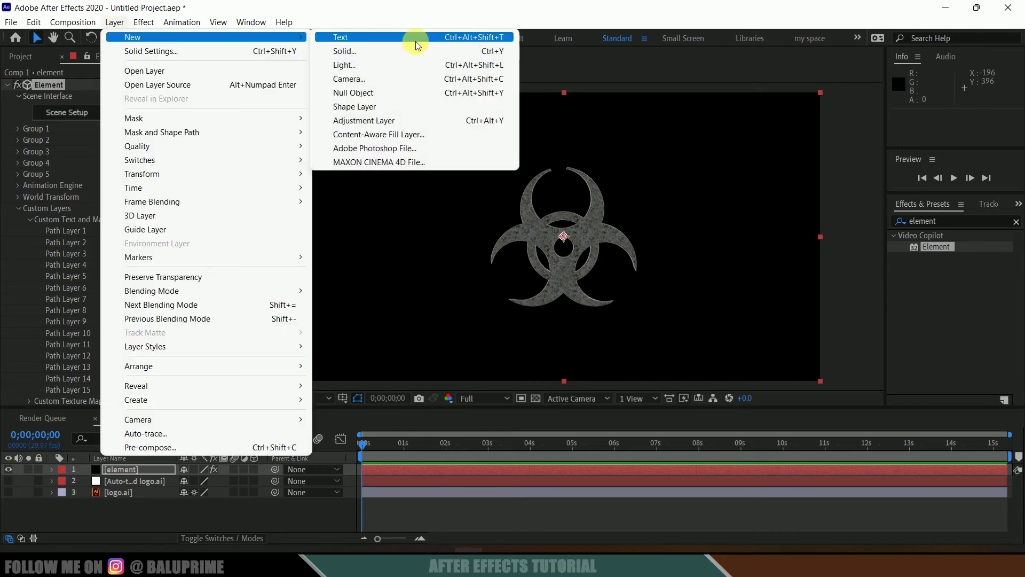
left_click(374, 79)
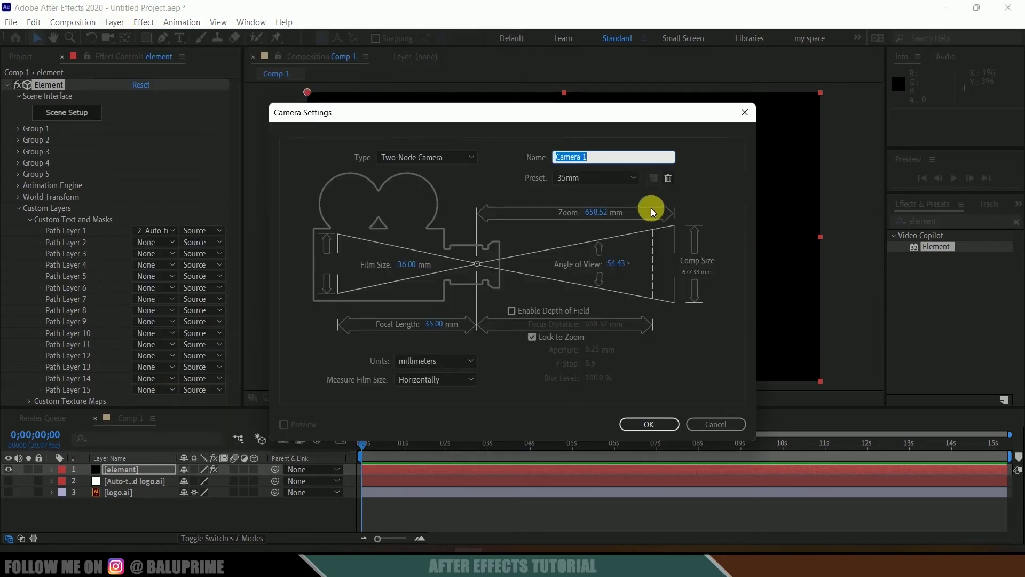
left_click(593, 179)
left_click(595, 259)
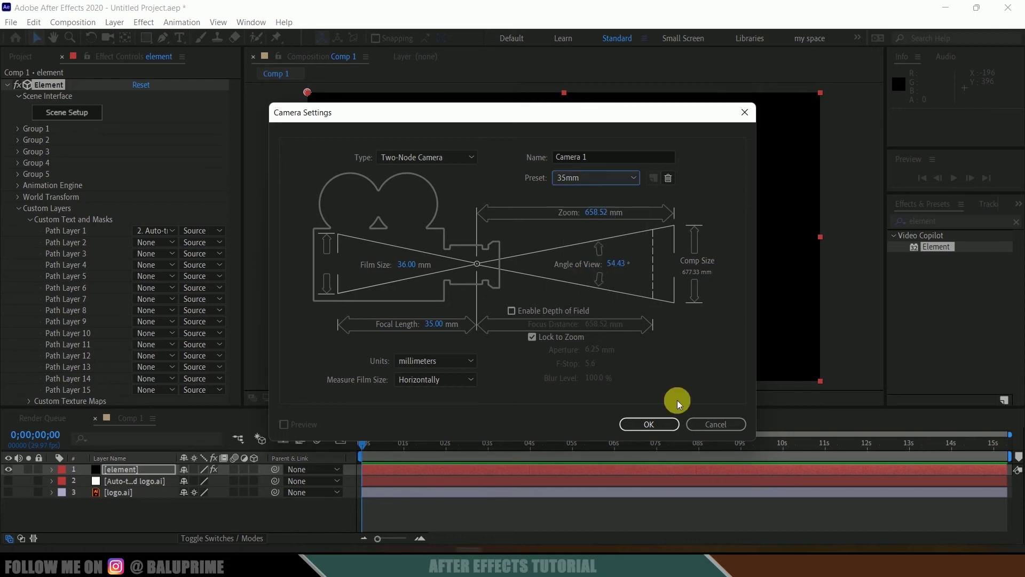
left_click(651, 426)
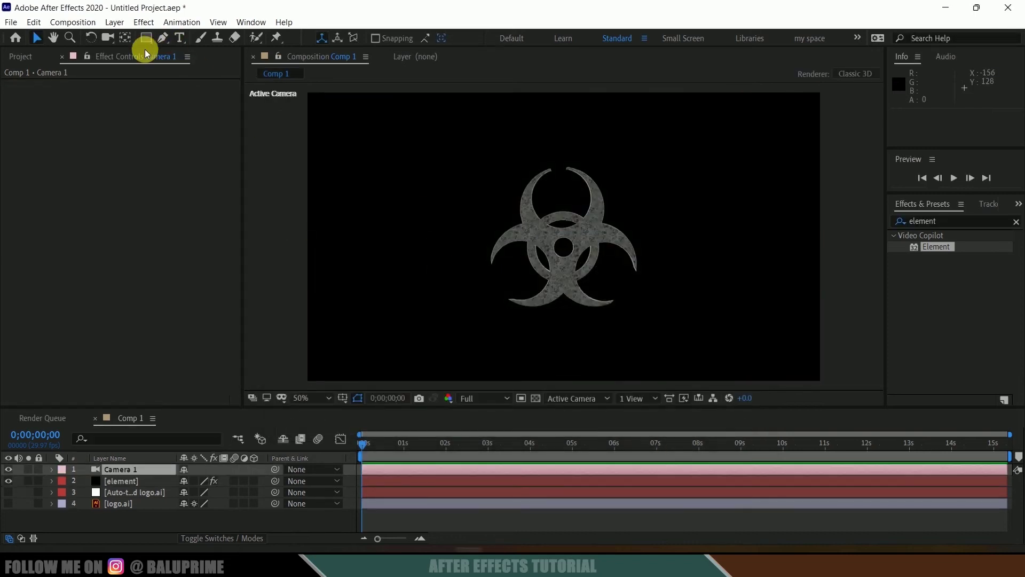
Step: Orbit, dolly and pan Camera 1 into an angled close-up of the logo, at Position about 818.4, 693.6, -89.9
left_click_drag(106, 41, 147, 81)
left_click_drag(527, 320, 136, 40)
left_click_drag(550, 211, 567, 172)
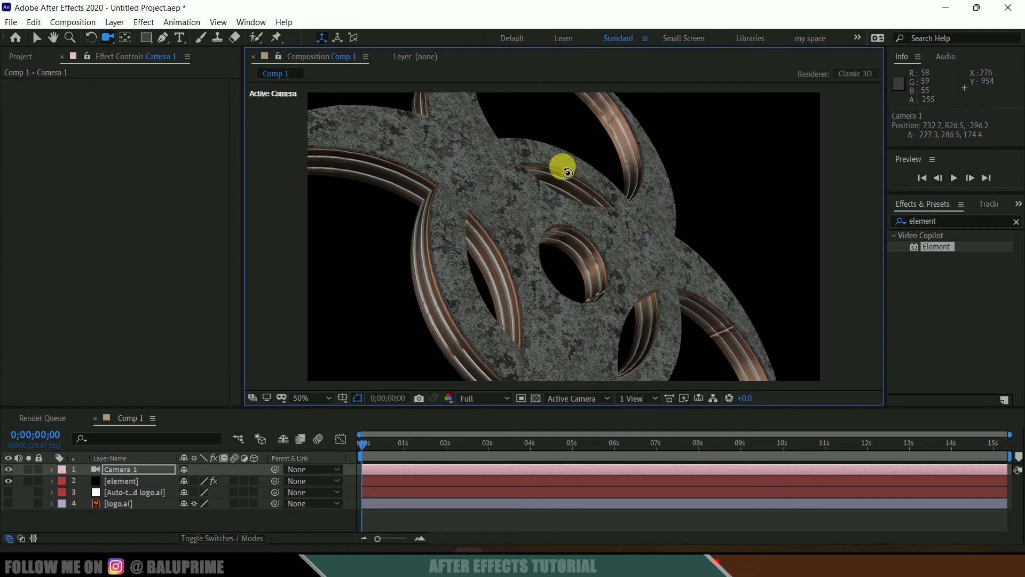
left_click_drag(111, 35, 137, 65)
left_click_drag(530, 302, 540, 163)
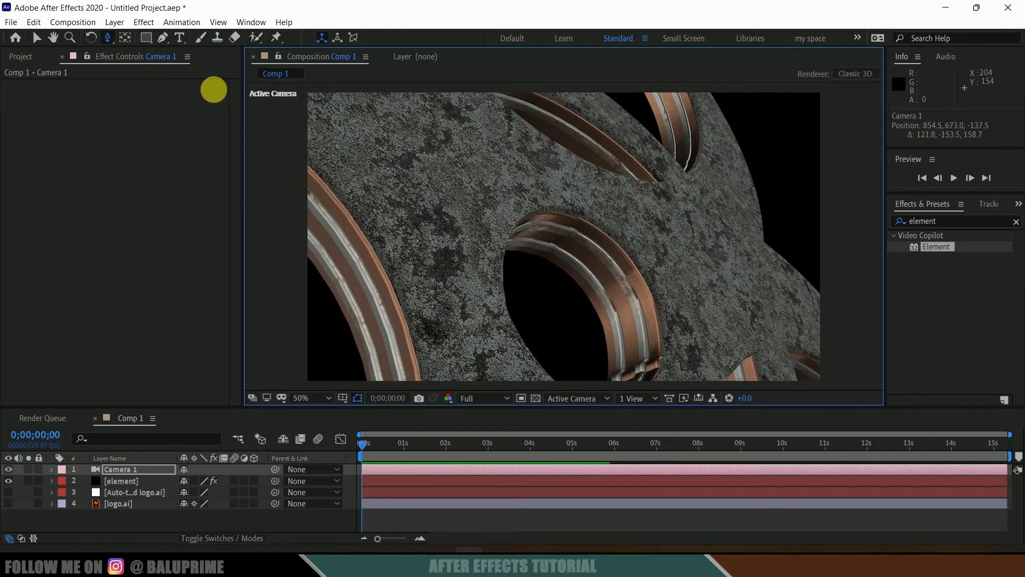
left_click_drag(105, 41, 144, 55)
left_click_drag(539, 214, 446, 281)
Step: Start keyframing Camera 1's Point of Interest and Position at the beginning of the timeline
left_click(367, 441)
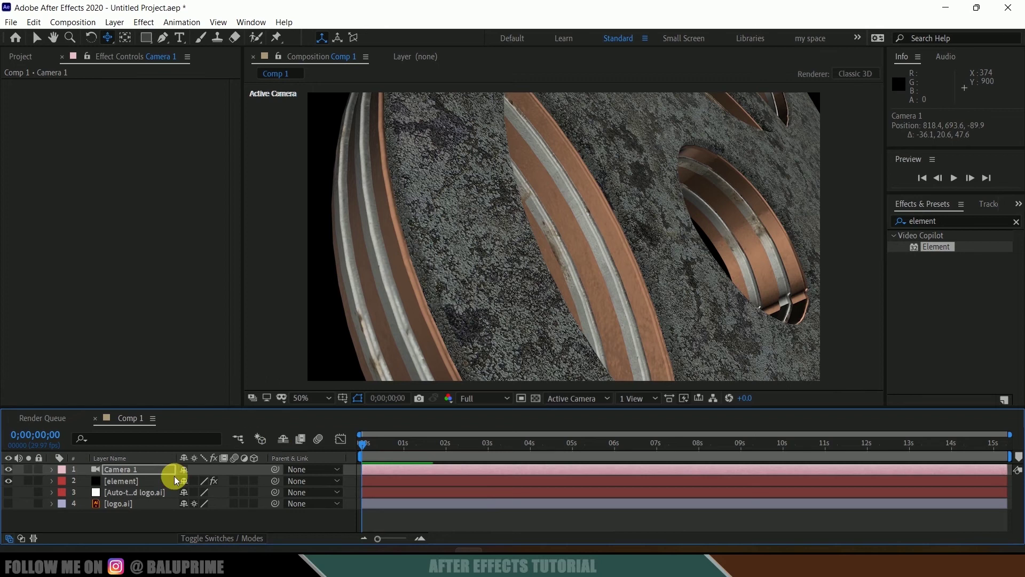
left_click(53, 470)
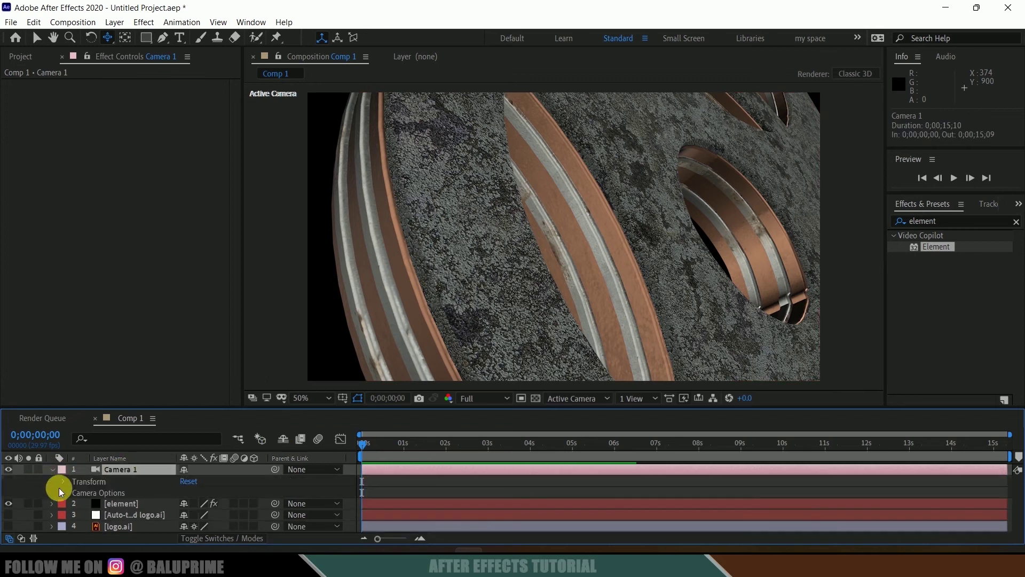
left_click(62, 483)
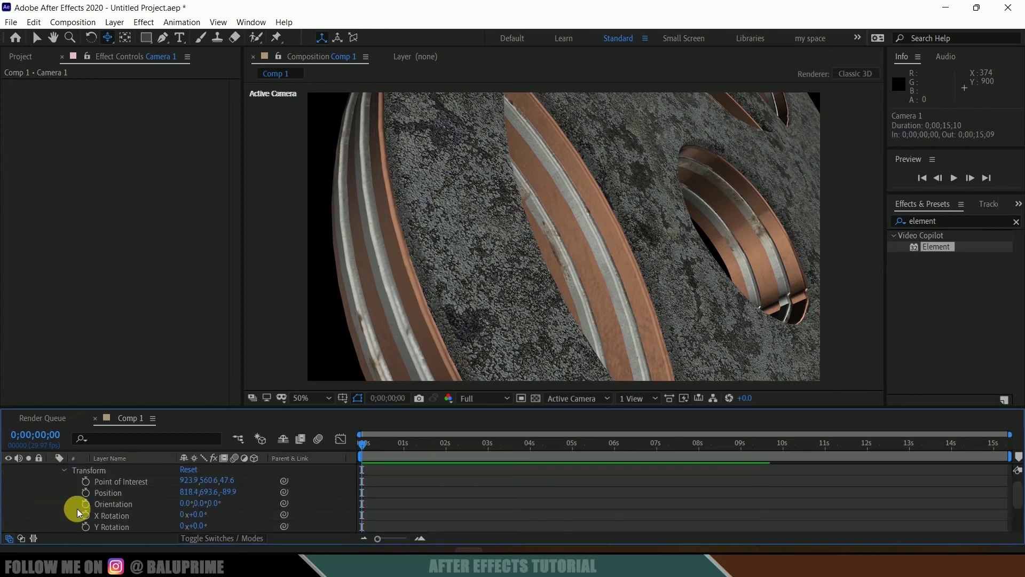
left_click(86, 481)
left_click(86, 492)
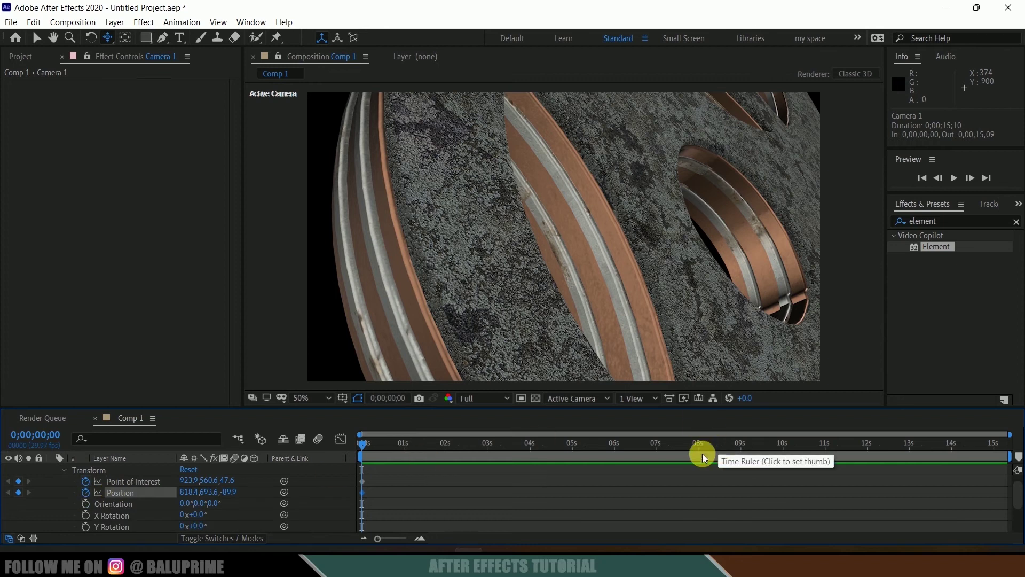
Step: At 6 seconds, reframe Camera 1 on the logo's upper cutouts, at Position about 928.6, 543.6, -97.3
left_click(615, 447)
left_click_drag(603, 206, 643, 254)
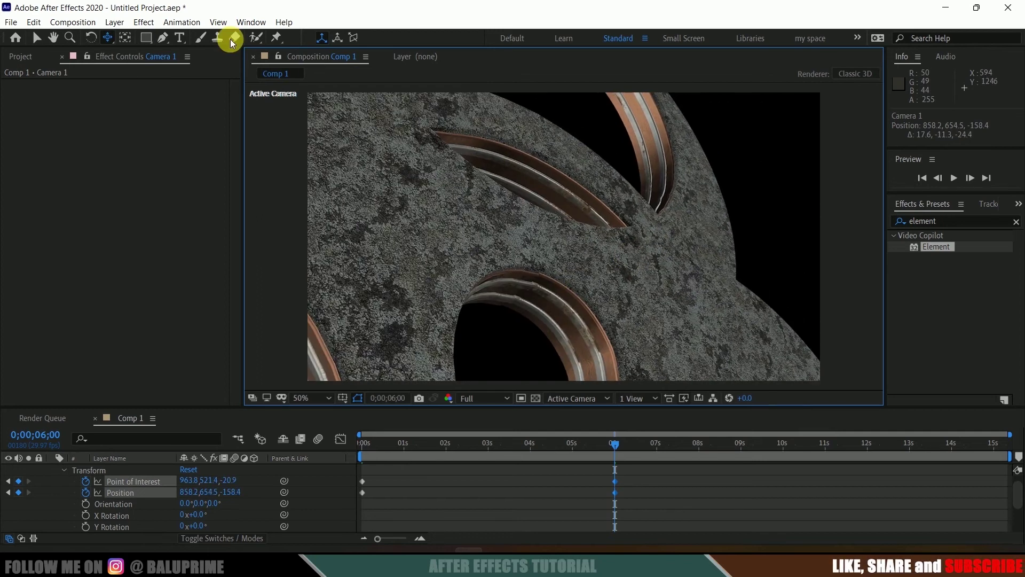
left_click_drag(109, 39, 155, 78)
left_click_drag(678, 197, 686, 155)
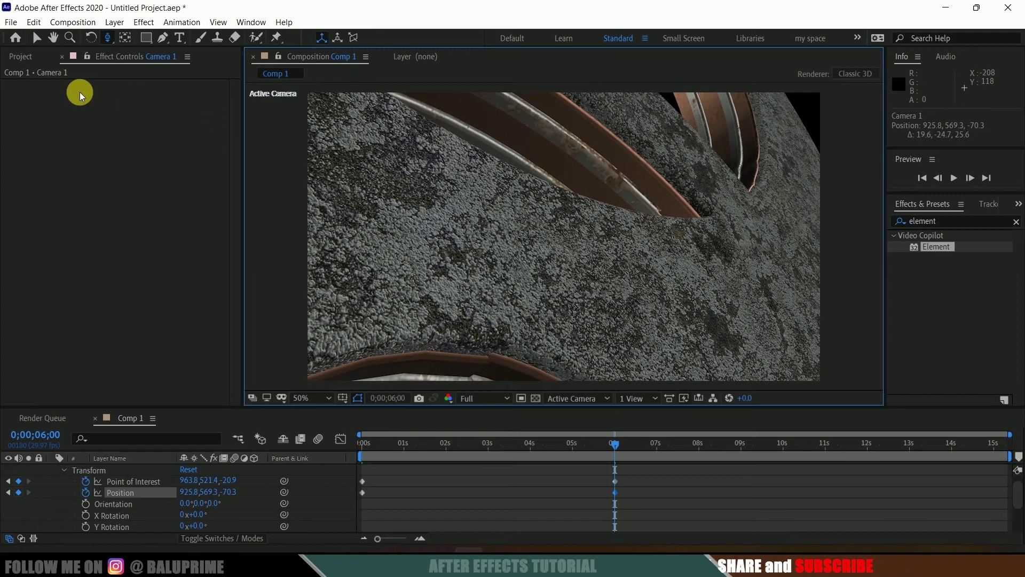
left_click_drag(103, 40, 160, 56)
left_click_drag(613, 204, 623, 279)
Step: Play back the camera move from the start of the composition to check it
left_click(681, 500)
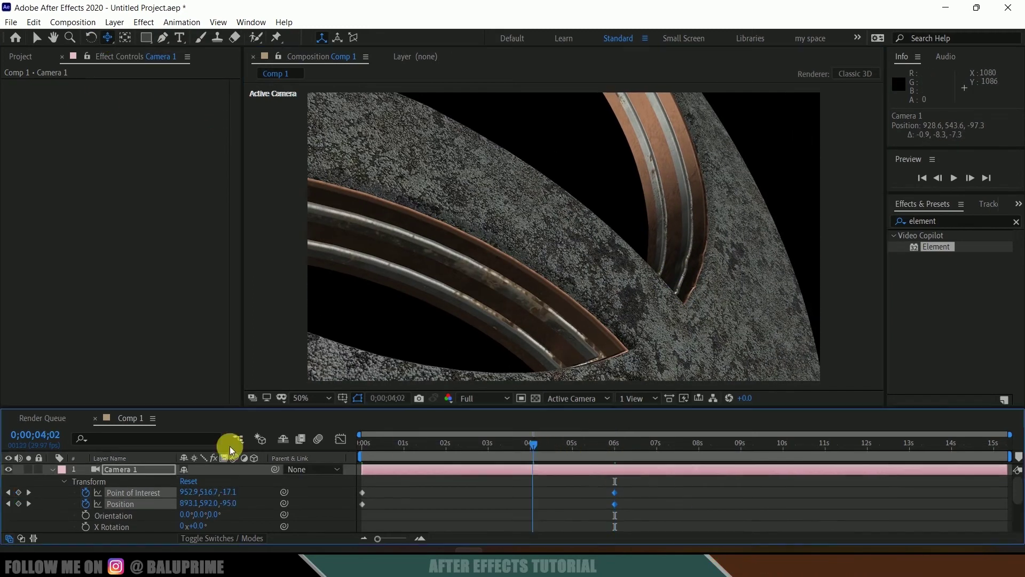
key("Home")
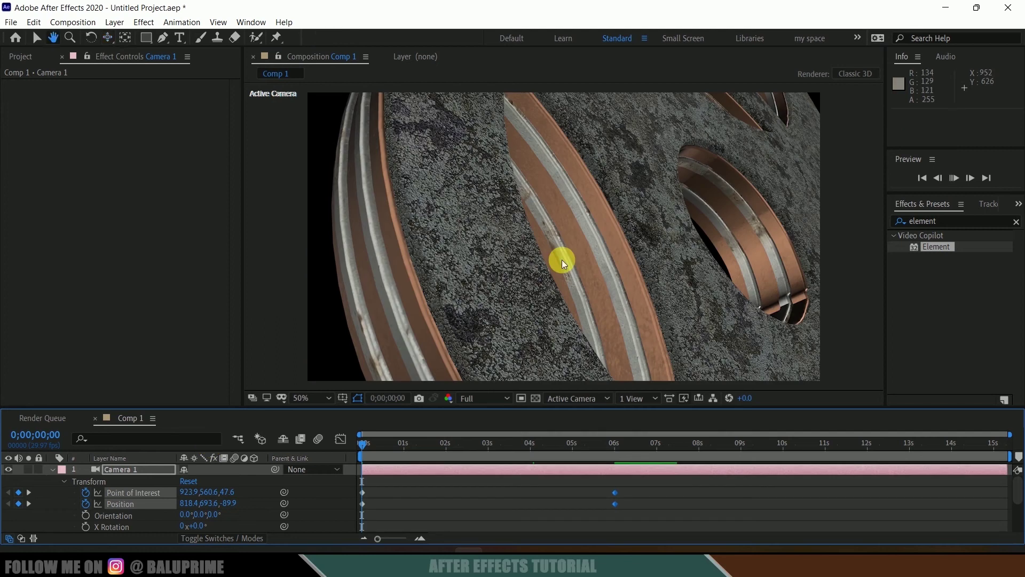
key("space")
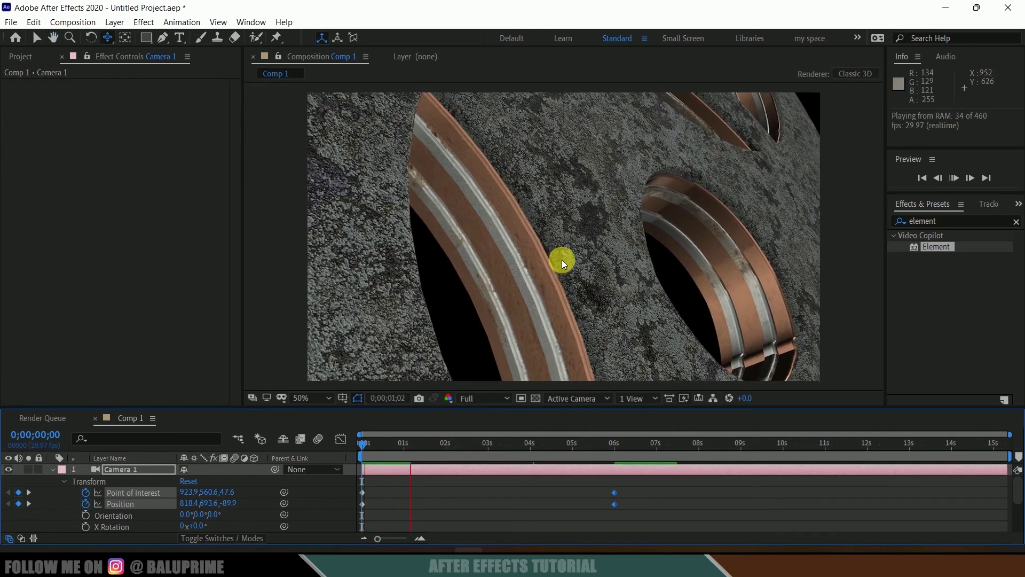
key("space")
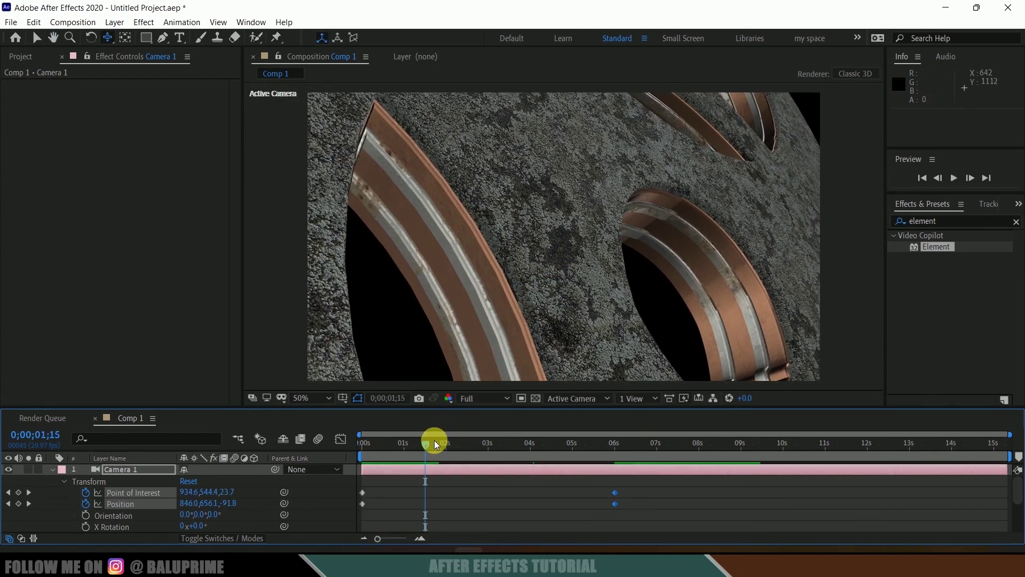
Step: Reframe the camera's 6-second keyframe beside the central hole, at Position about 935.2, 637.8, -94.0
key("k")
left_click(108, 37)
left_click_drag(609, 201, 539, 214)
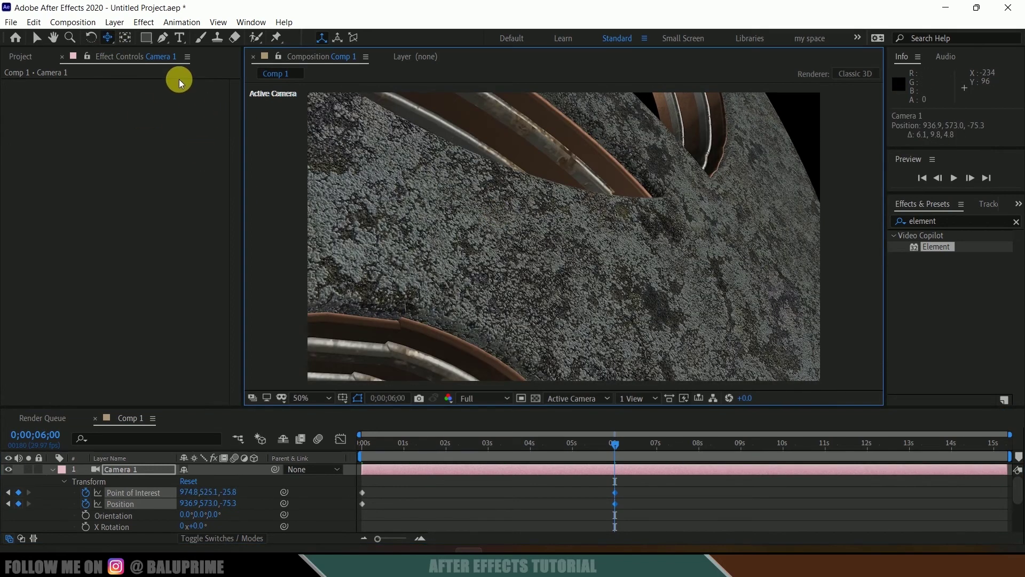
left_click(108, 38)
left_click(133, 83)
left_click_drag(609, 235, 549, 304)
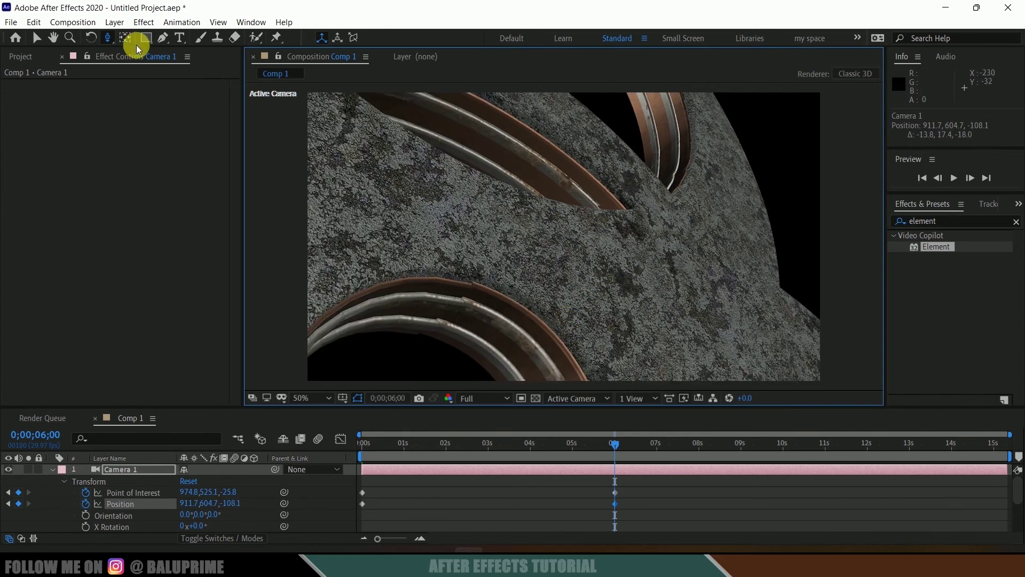
left_click(115, 39)
left_click(135, 73)
left_click_drag(509, 276, 620, 344)
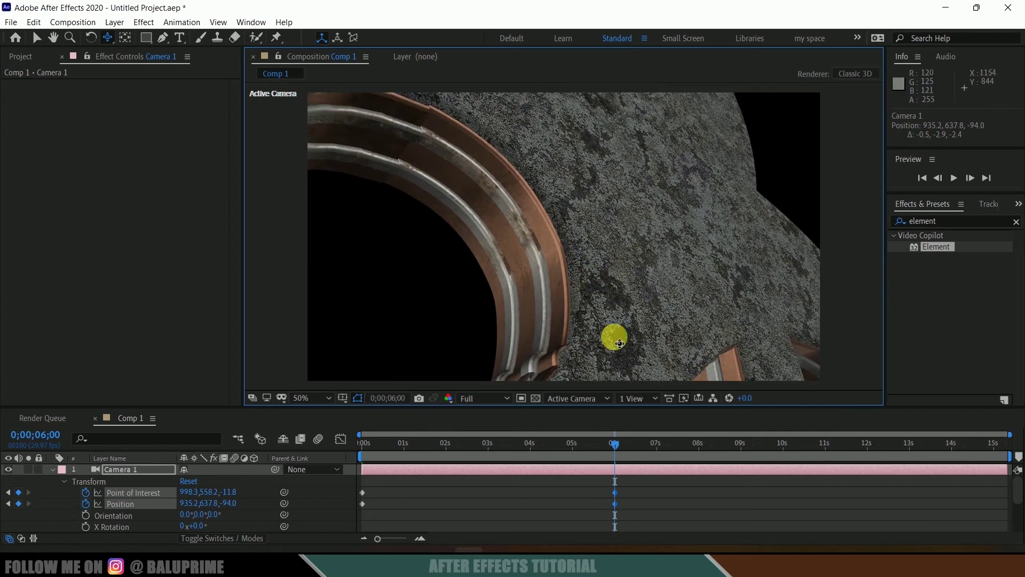
Step: Preview the adjusted camera move and split the Camera 1 layer at 6 seconds
key("space")
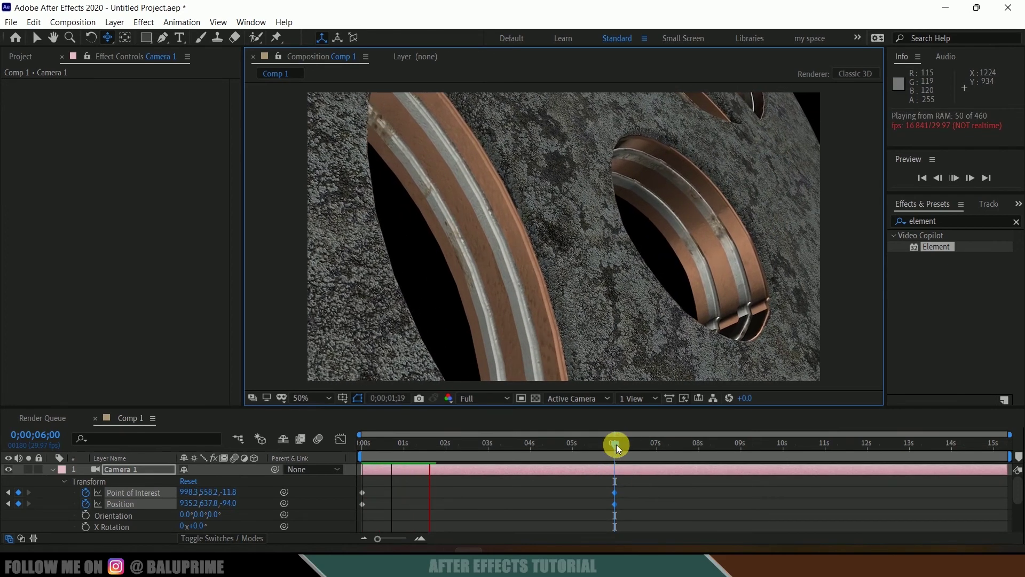
left_click_drag(617, 445, 634, 497)
key("j")
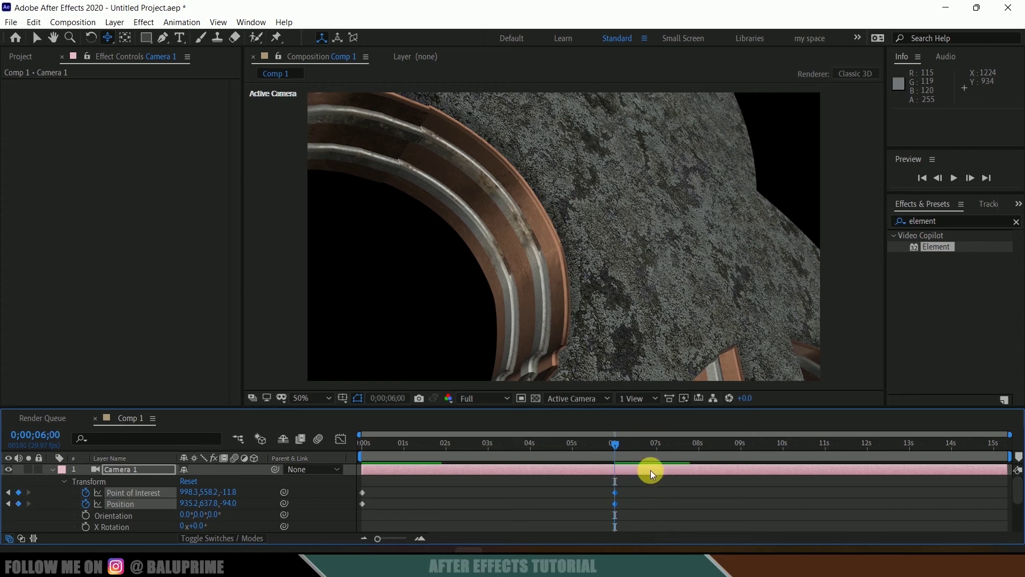
key("ctrl+z")
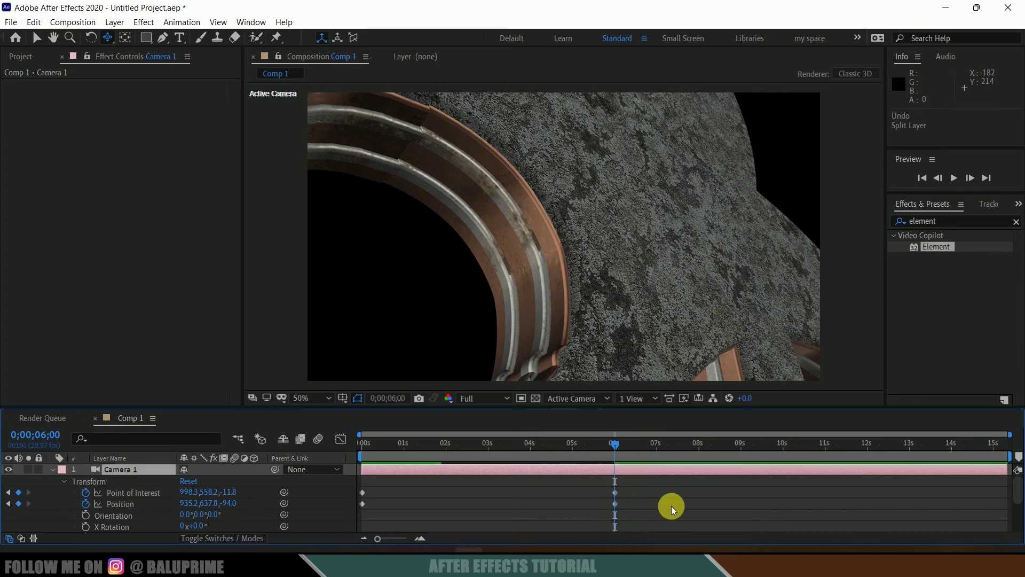
key("ctrl+shift+d")
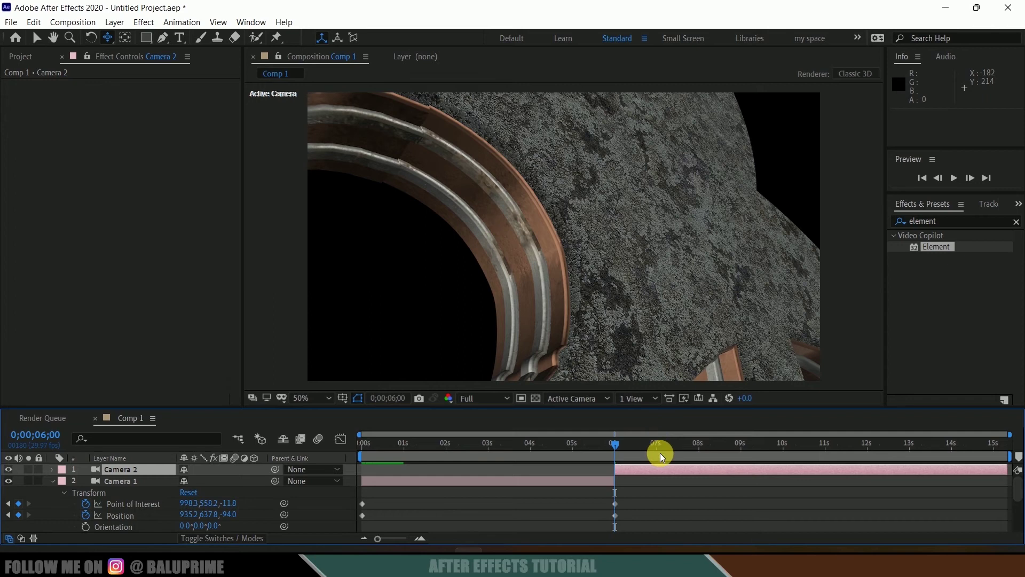
left_click(34, 22)
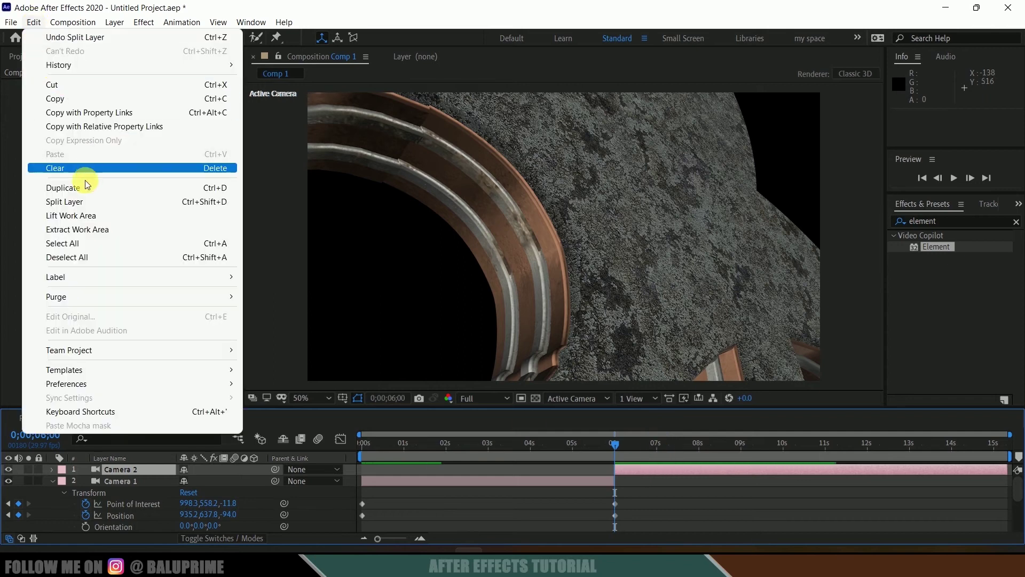
left_click(677, 492)
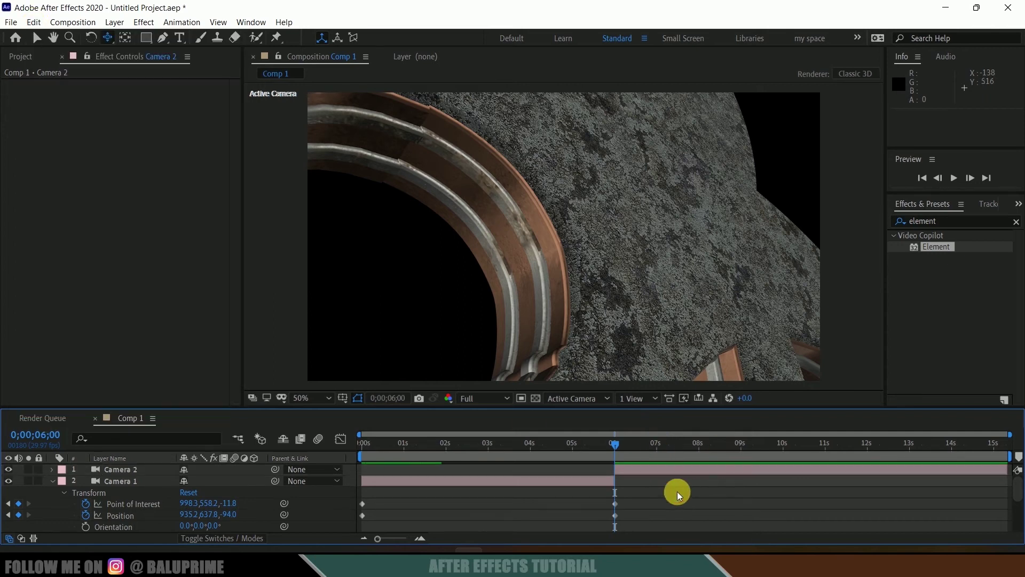
Step: Clear Camera 2's inherited Point of Interest and Position keyframes and start new ones for both at 6 seconds
left_click(642, 473)
left_click(52, 470)
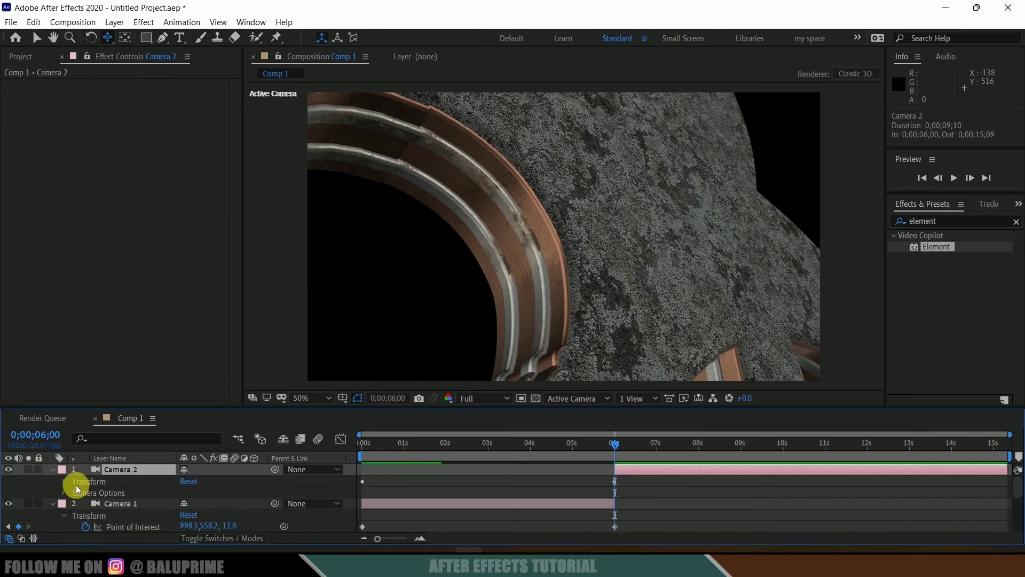
left_click(62, 481)
scroll(92, 490, "down", 1)
left_click(86, 482)
left_click(86, 492)
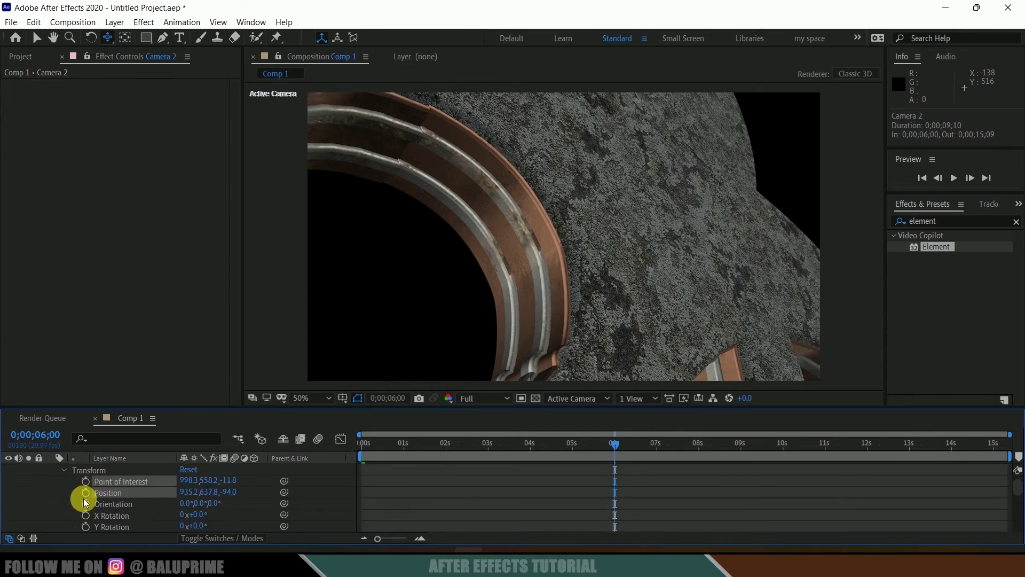
left_click(85, 493)
Step: Orbit Camera 2 at 6 seconds to a low angle across the logo's surface, at Position about 1014.8, 676.2, -65.6
left_click(107, 38)
left_click_drag(108, 38, 142, 34)
left_click_drag(635, 224, 591, 263)
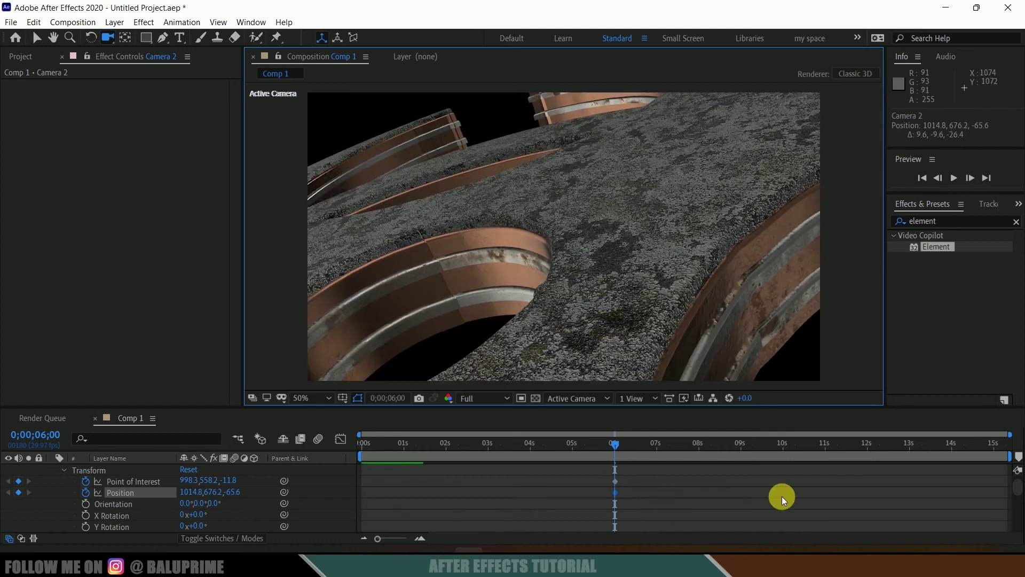
Step: At 0;00;10;29, reframe Camera 2 on the logo's upper arms, at Position about 969.1, 662.0, -110.6
left_click(825, 446)
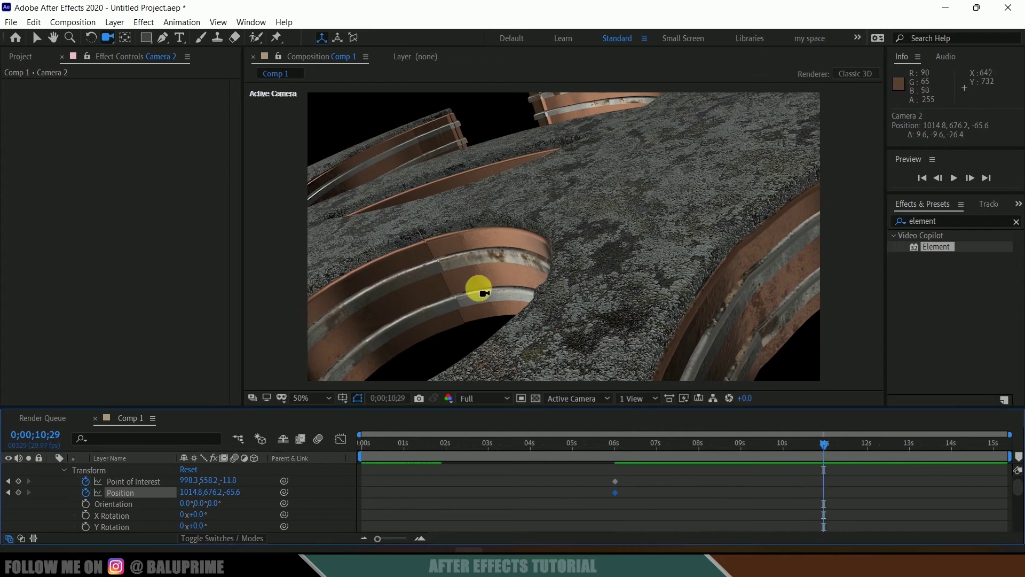
left_click(109, 37)
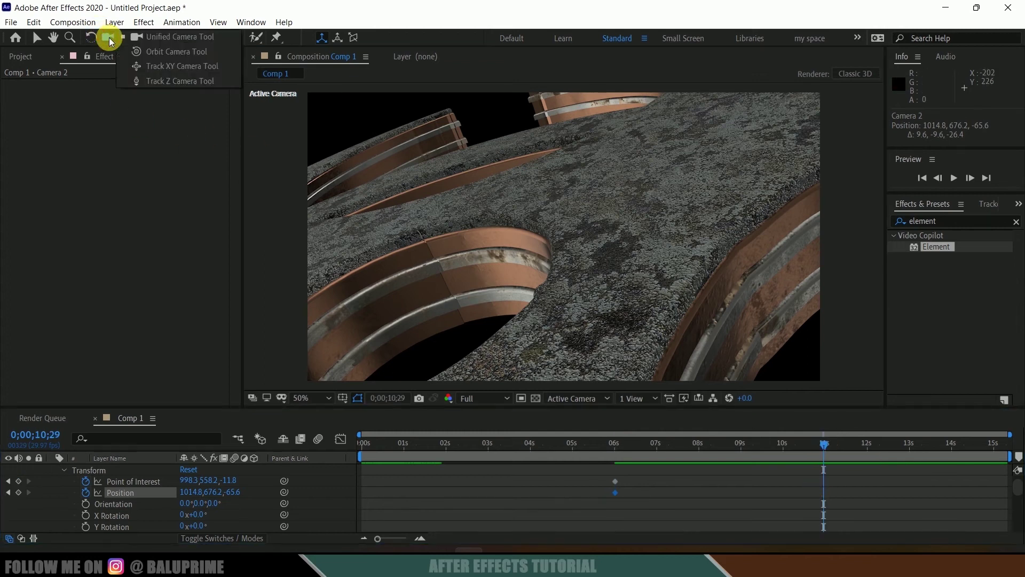
left_click(172, 65)
left_click_drag(554, 268, 451, 217)
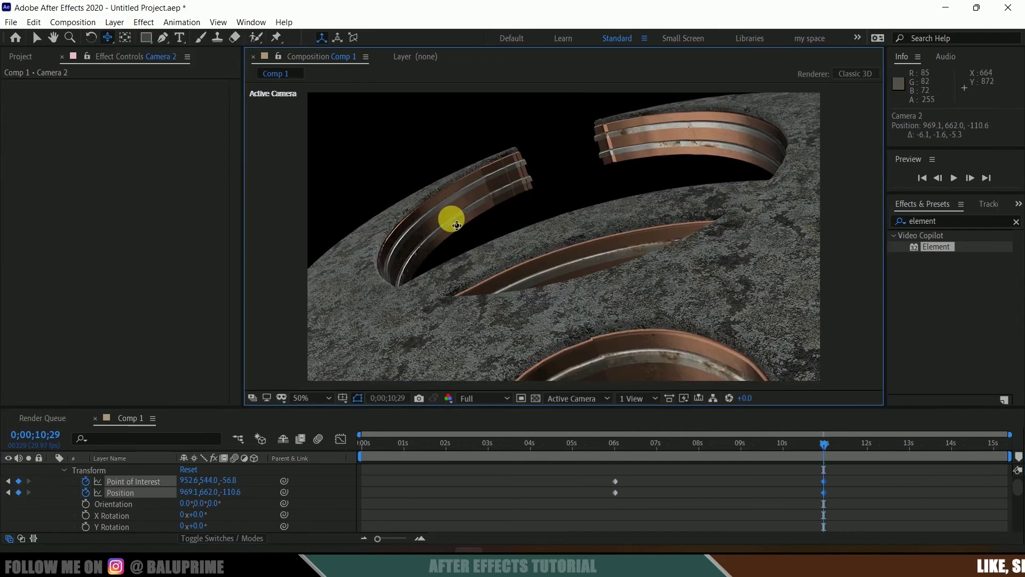
Step: Try to dolly Camera 2 along its Z axis at 0;00;10;29
left_click(107, 38)
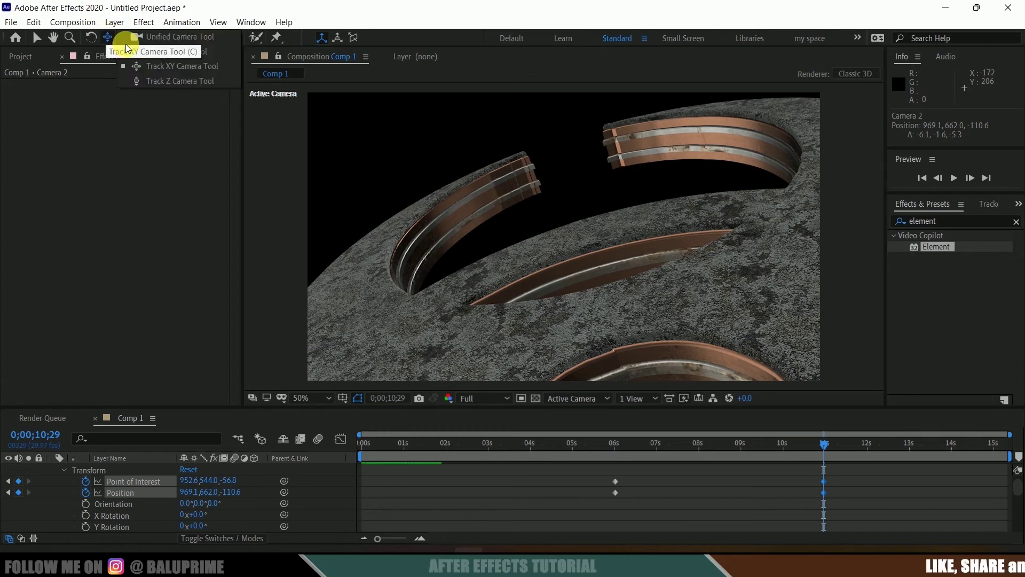
left_click(162, 77)
left_click_drag(424, 257, 449, 238)
Step: Preview the camera moves from the start and split the Camera 2 layer at 0;00;10;29
key("space")
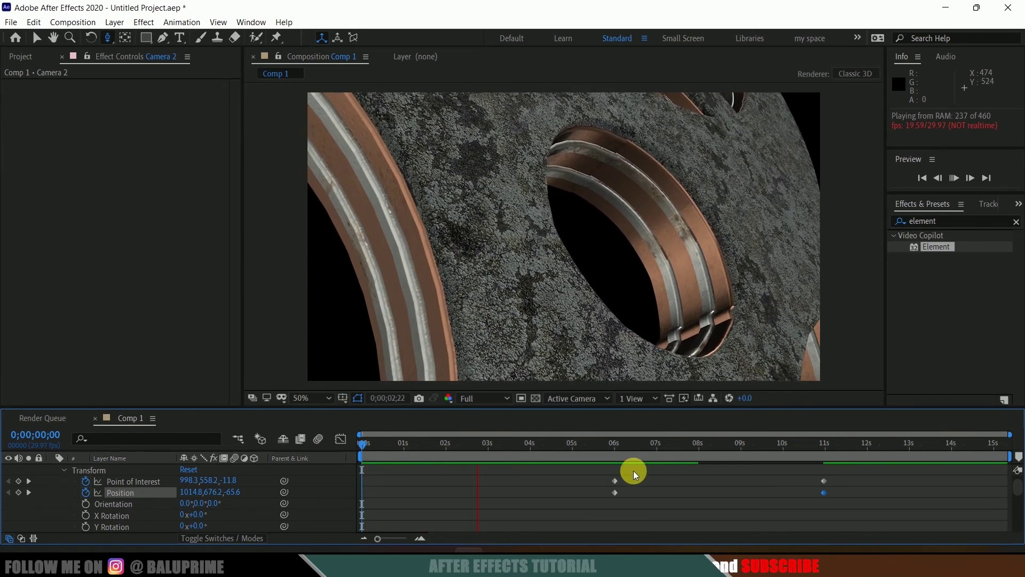
key("space")
left_click(824, 443)
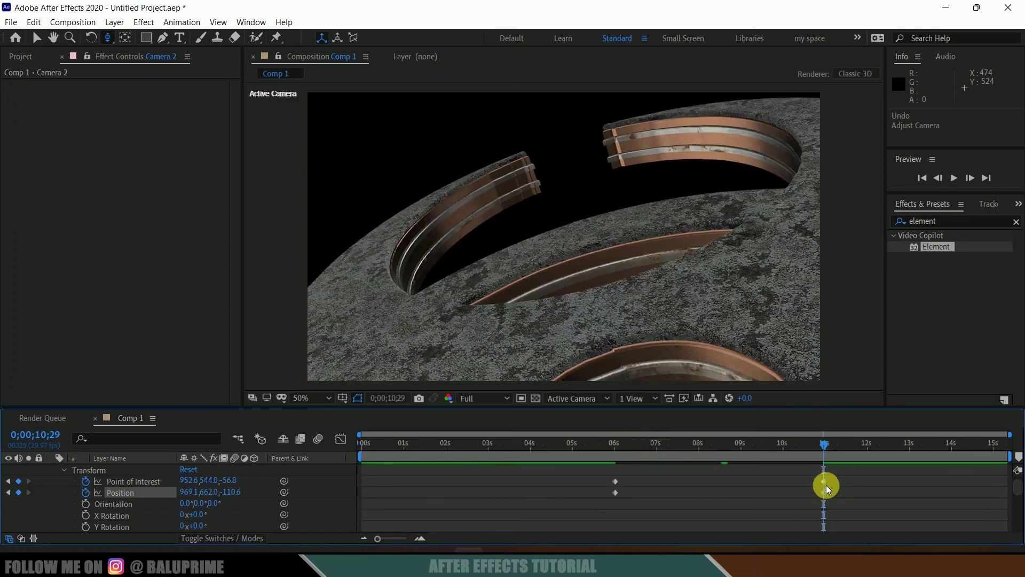
scroll(849, 486, "up", 1)
left_click(841, 472)
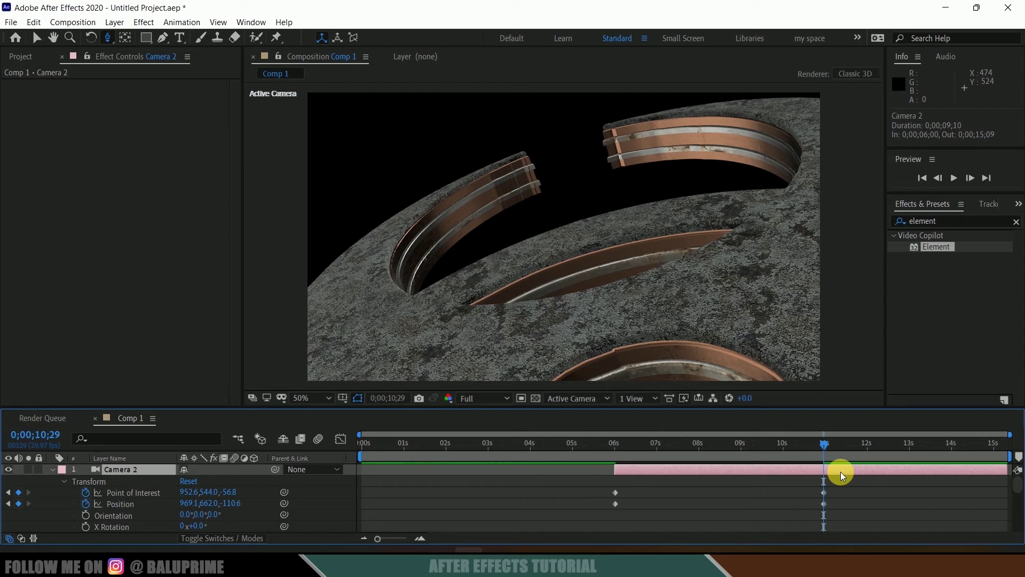
key("ctrl+shift+d")
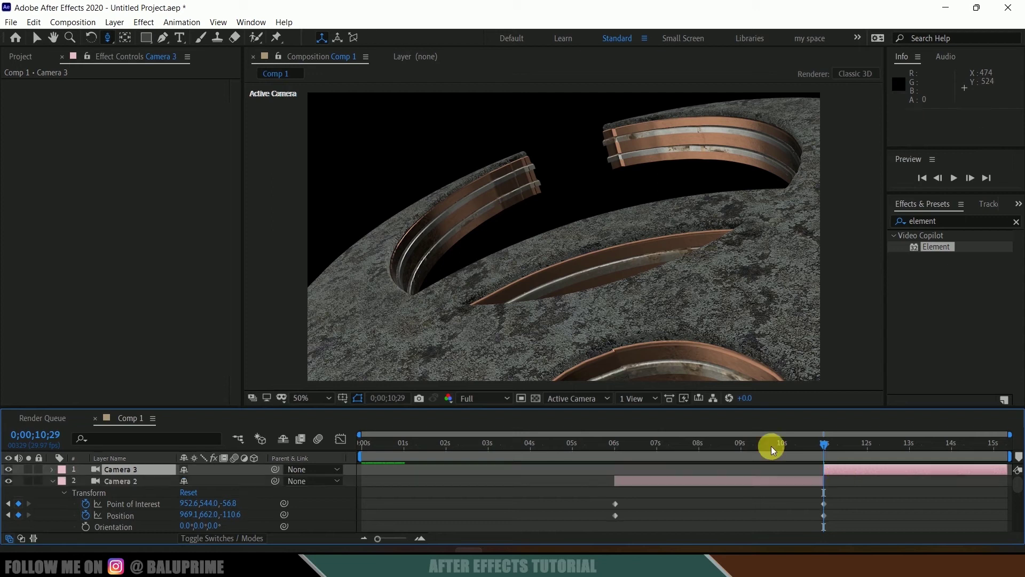
left_click(41, 21)
left_click(586, 291)
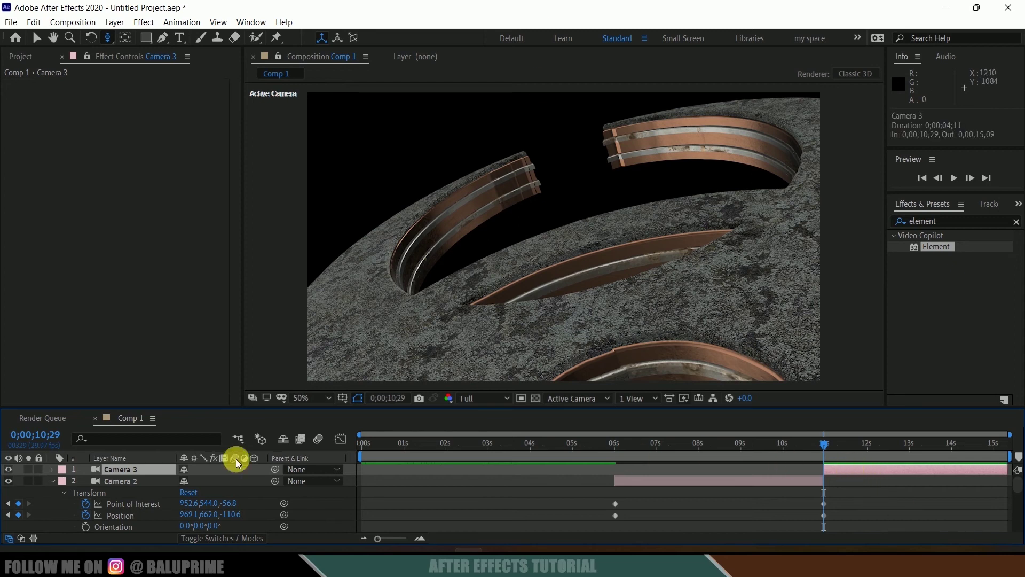
Step: Reset Camera 3 to the default front view without its inherited keyframes, and keyframe Point of Interest and Position at 0;00;10;29
left_click(51, 469)
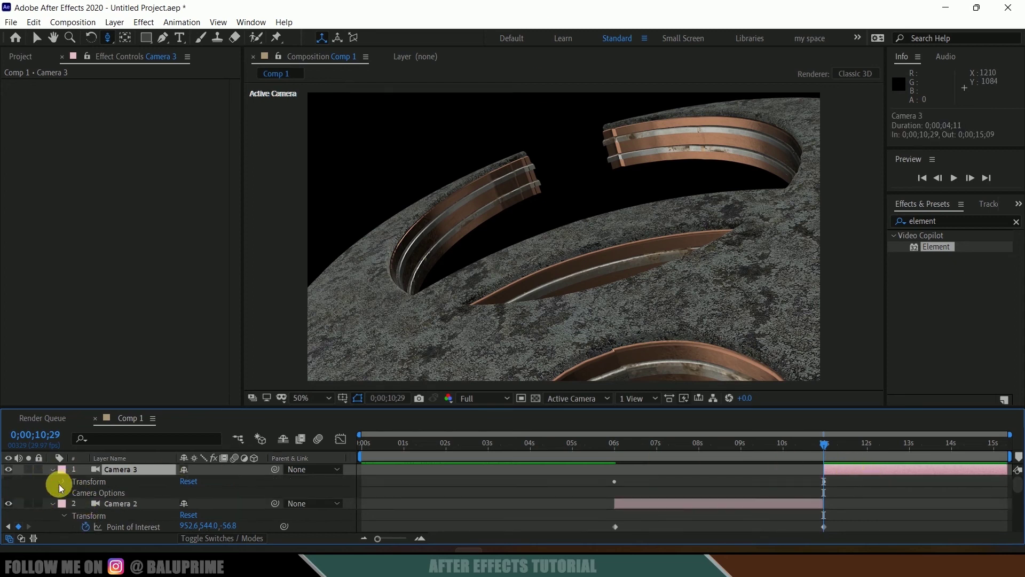
scroll(75, 499, "down", 2)
left_click(85, 481)
left_click(86, 493)
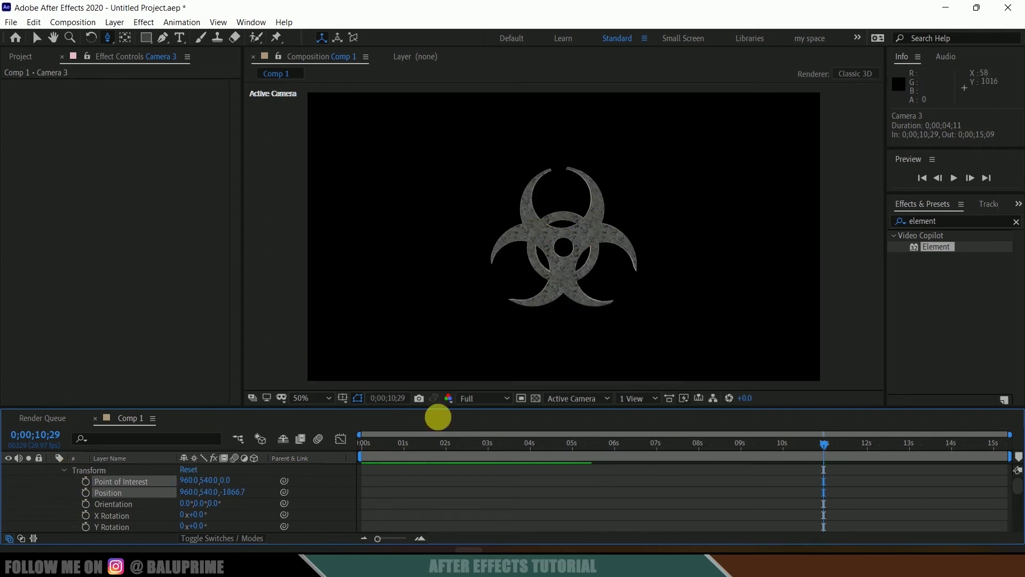
scroll(861, 472, "up", 1)
left_click(85, 503)
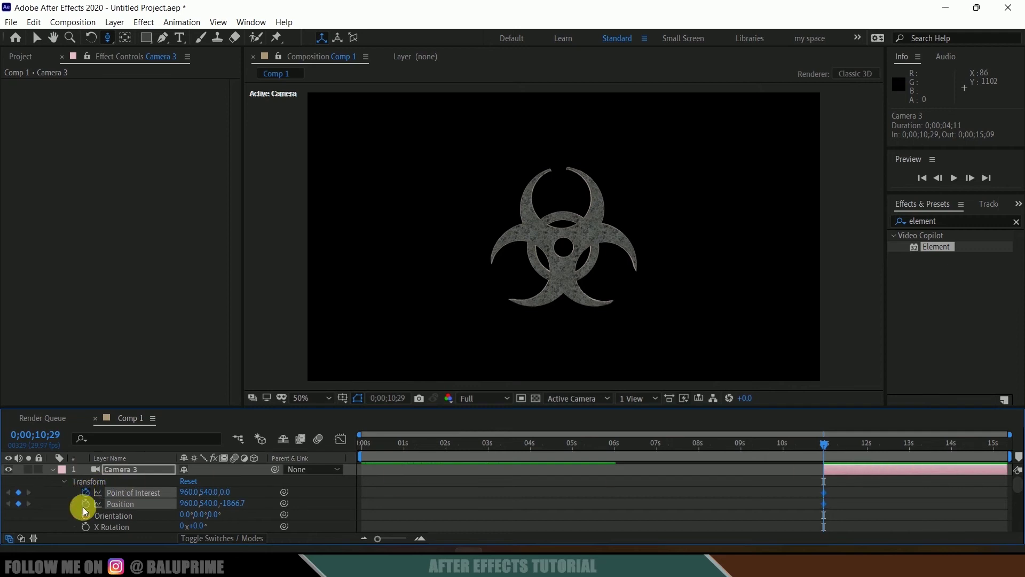
Step: Add Position and Point of Interest keyframes holding Camera 3's full front view at 0;00;12;14
left_click(886, 448)
left_click(18, 504)
left_click(19, 492)
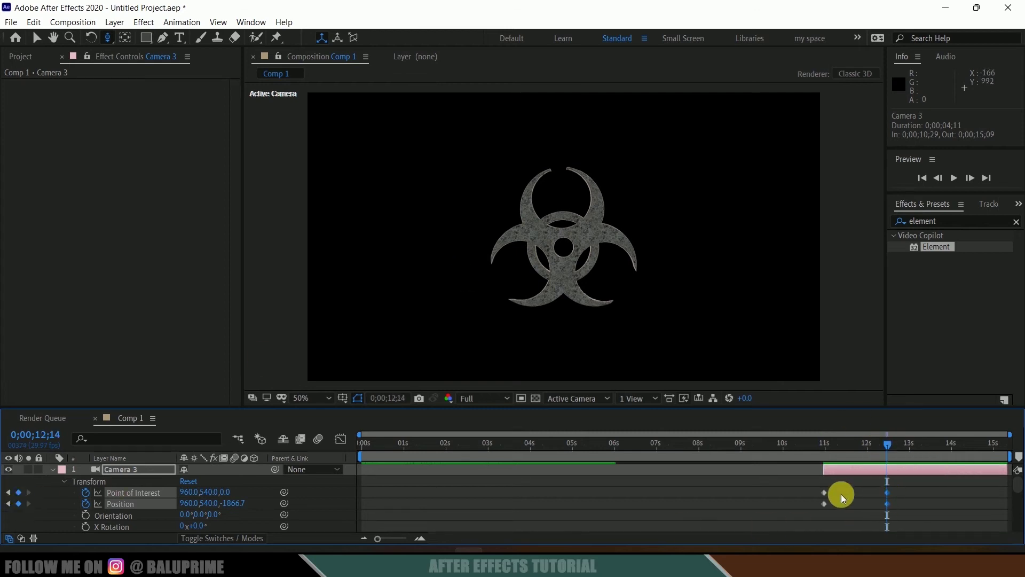
Step: At Camera 3's first keyframe, move in close to the central hole, at Position about 956.2, 584.9, -45.8, and preview the pull-back
key("j")
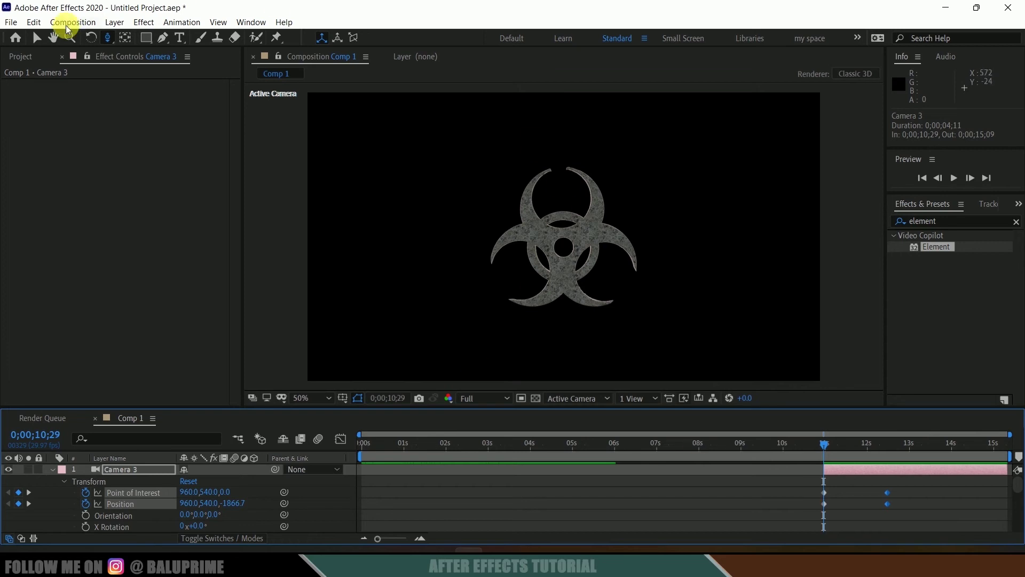
left_click_drag(611, 281, 640, 242)
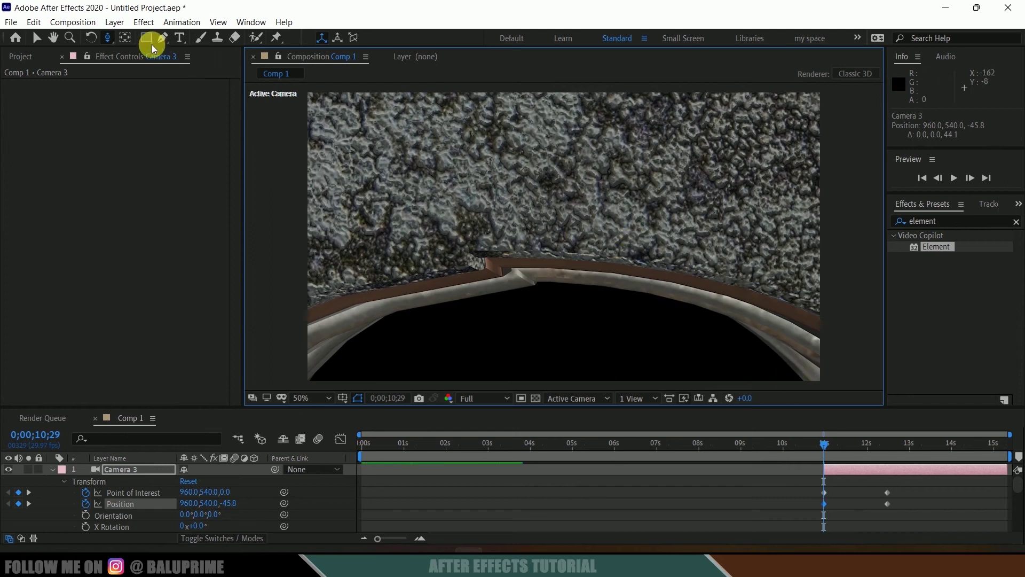
left_click_drag(106, 38, 153, 64)
left_click_drag(594, 284, 653, 273)
key("space")
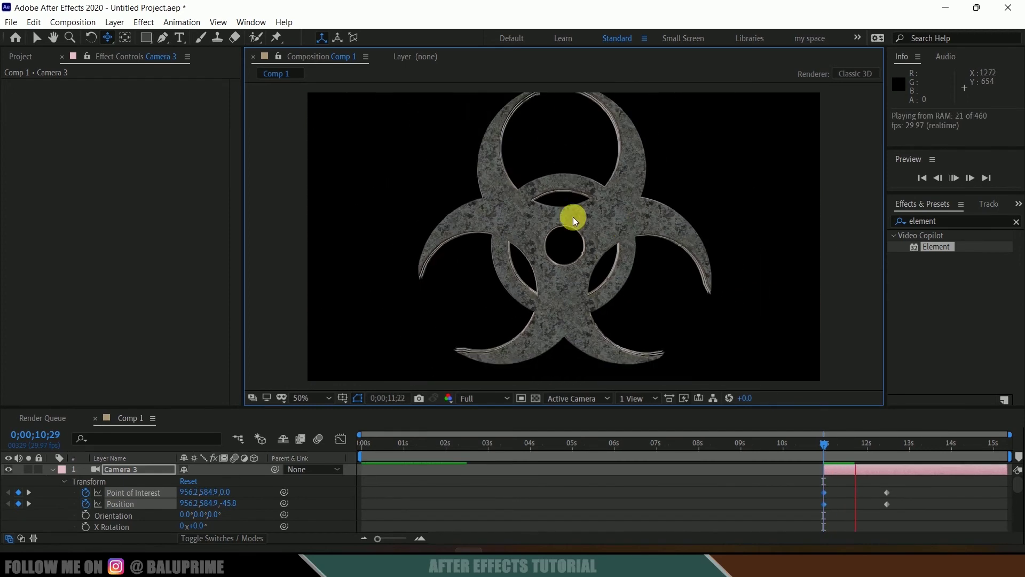
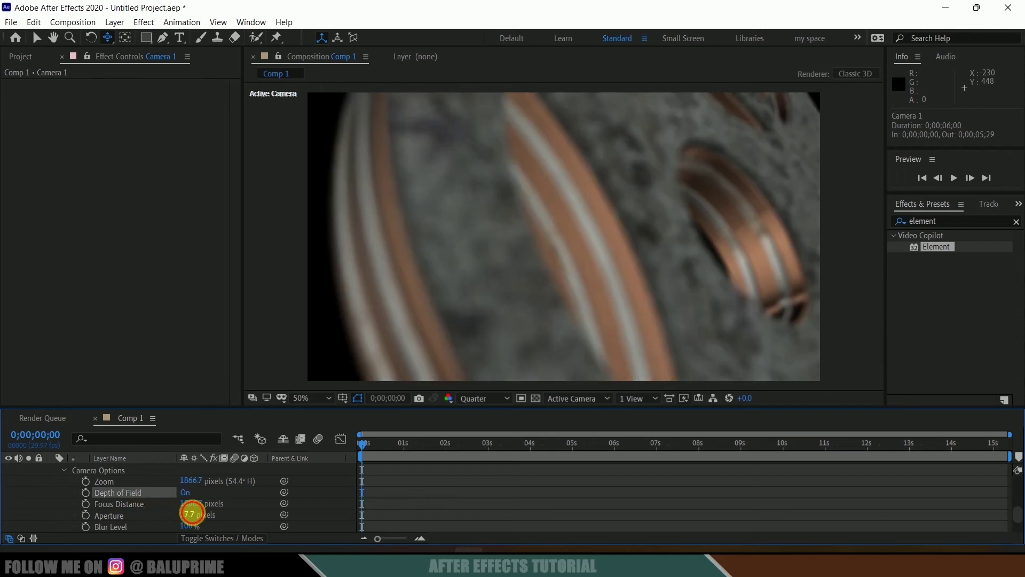
Step: Set Camera 1's Aperture to 100 pixels and, after trying 200, its Focus Distance to 100 pixels
type("1000")
left_click(198, 518)
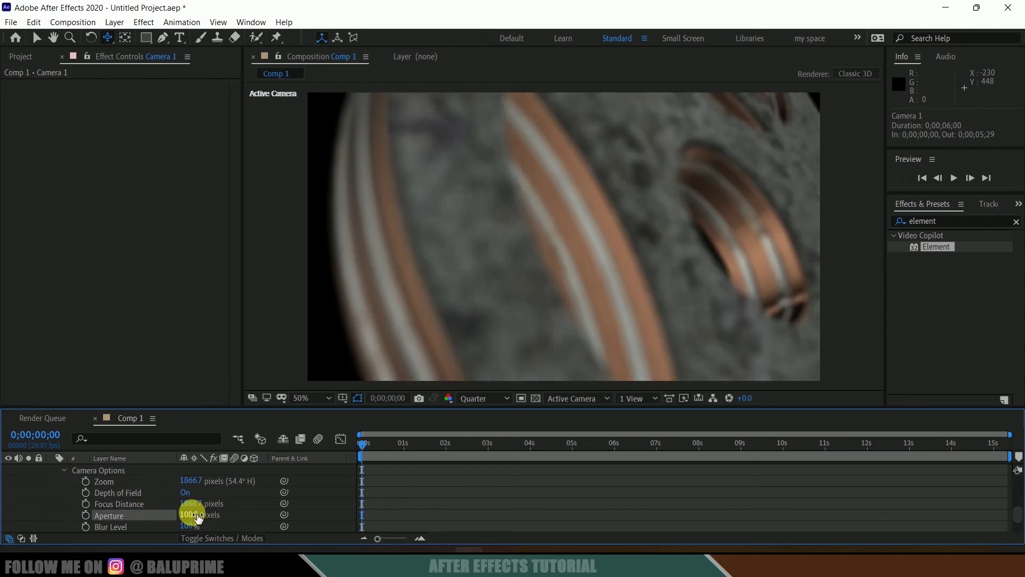
type("20")
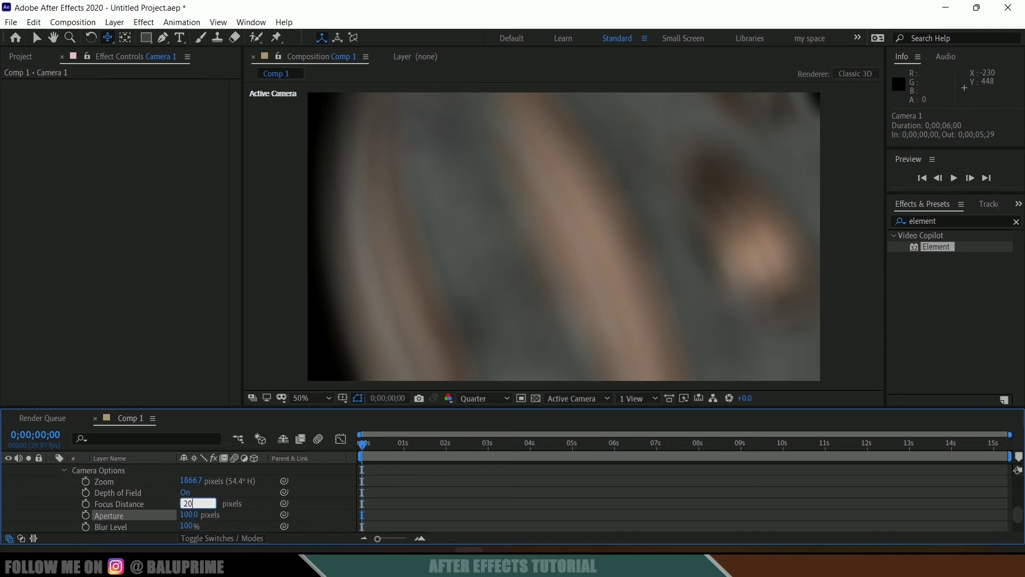
type("0")
left_click(128, 504)
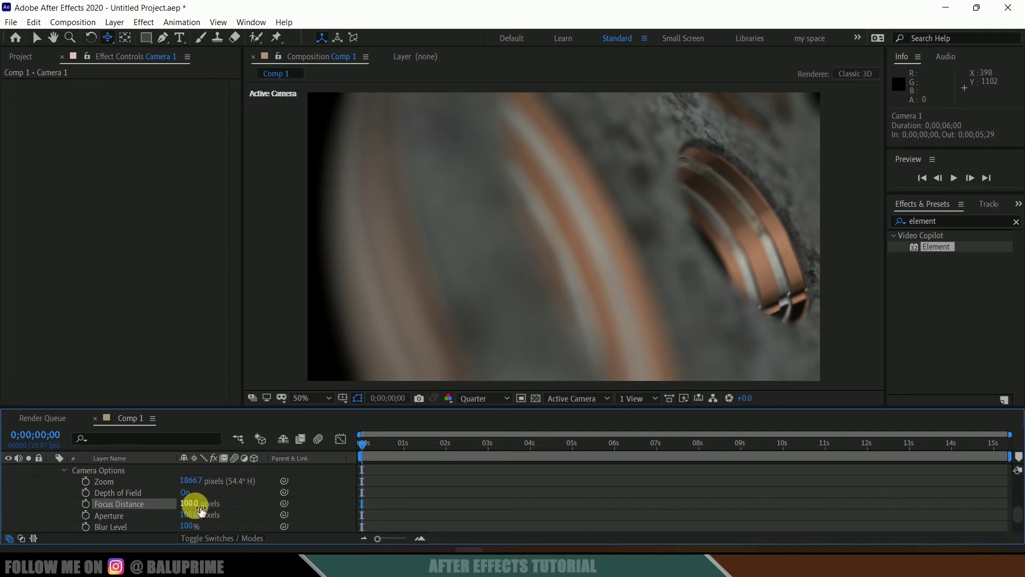
key("Return")
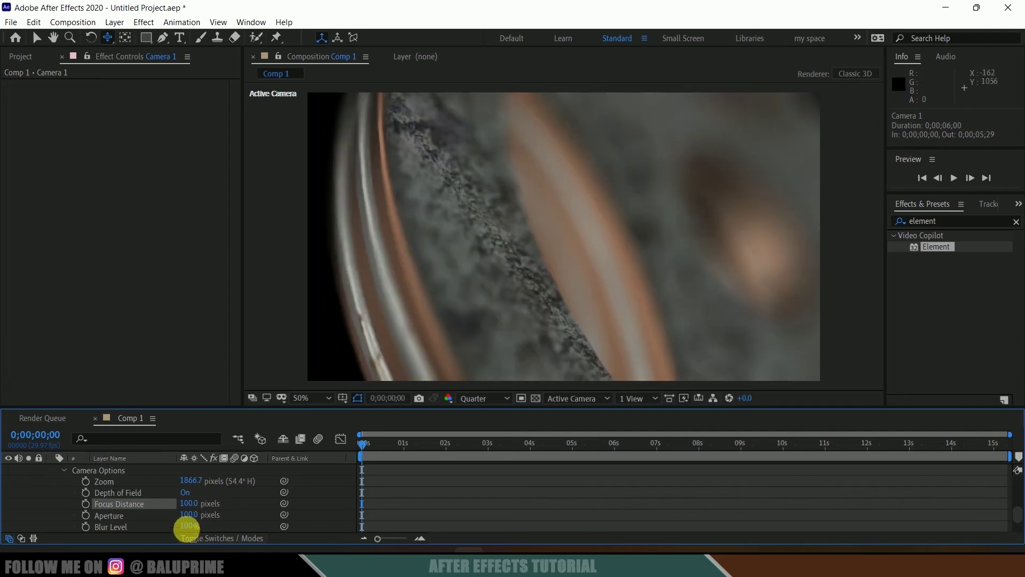
Step: Set Camera 1's Aperture to 50 pixels and its Blur Level to 75%
type("50")
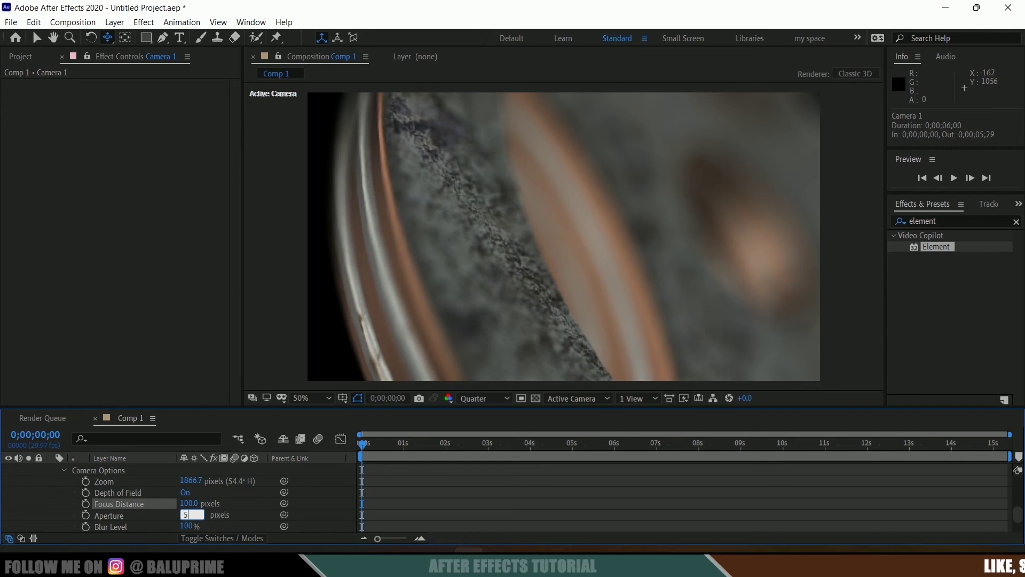
key("Return")
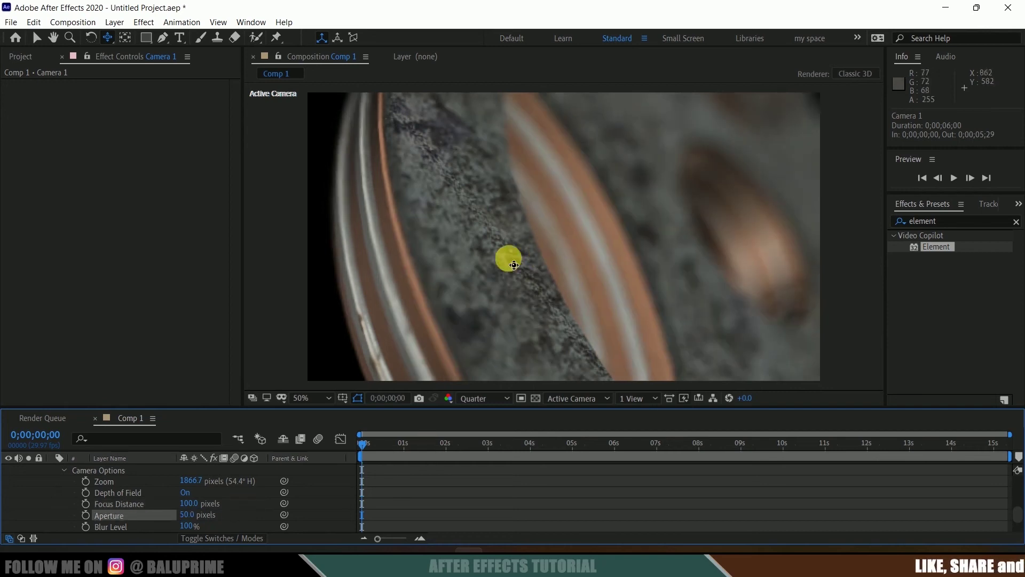
left_click(182, 527)
type("75")
key("Return")
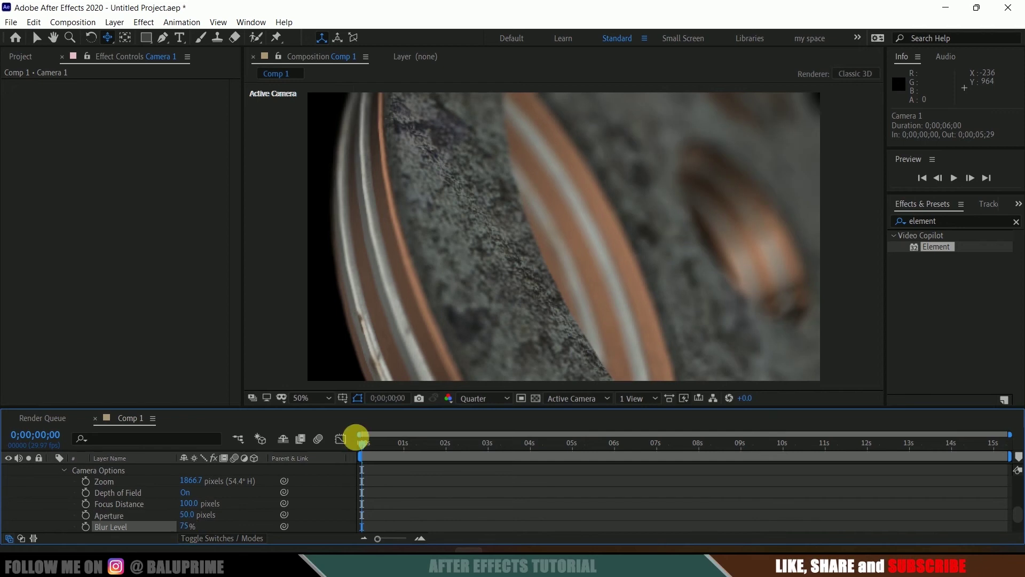
Step: Animate Camera 1's Focus Distance from 95 pixels at the start to 195 pixels at 0;00;05;29
left_click_drag(188, 504, 152, 500)
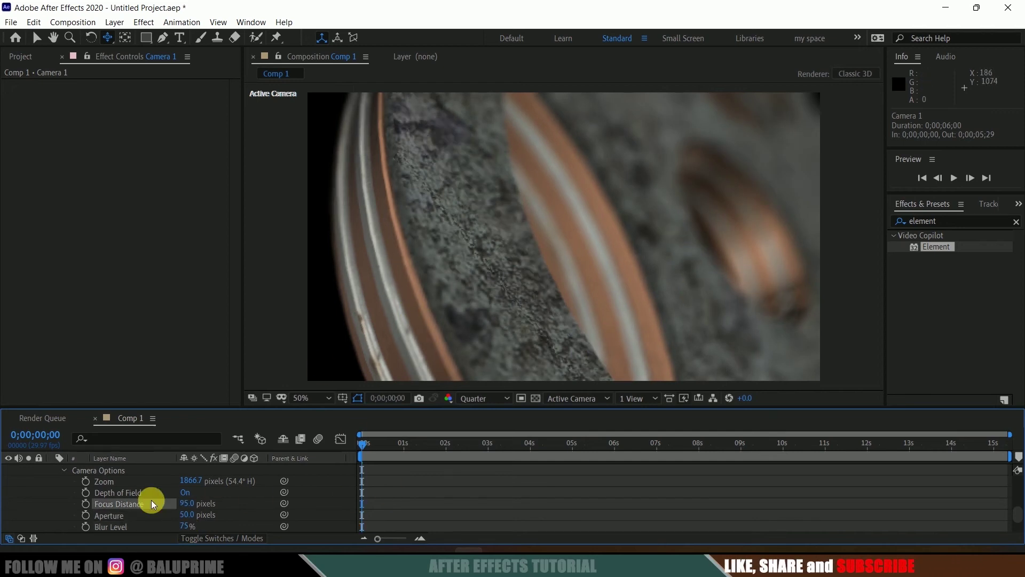
left_click(86, 504)
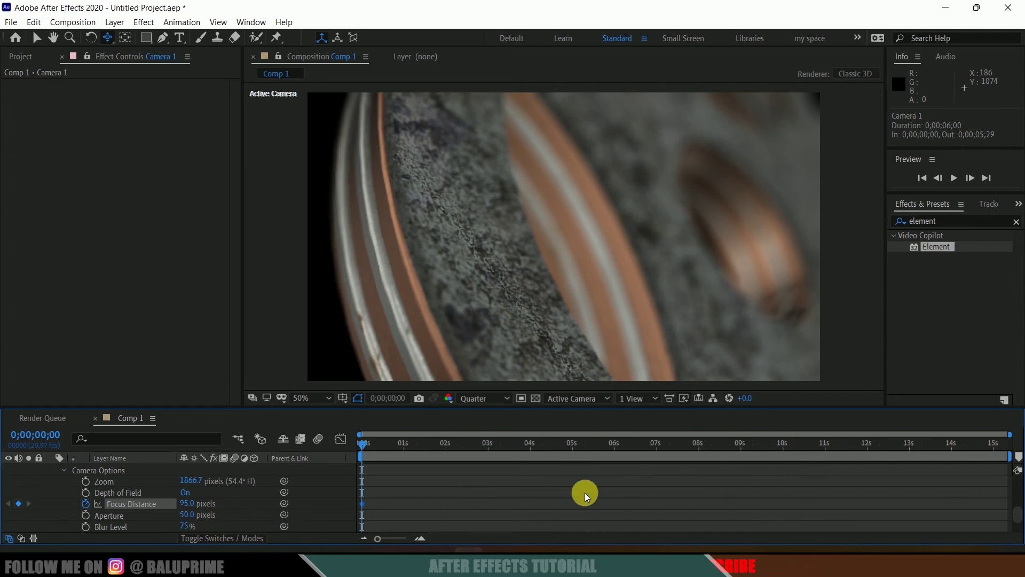
scroll(587, 495, "up", 3)
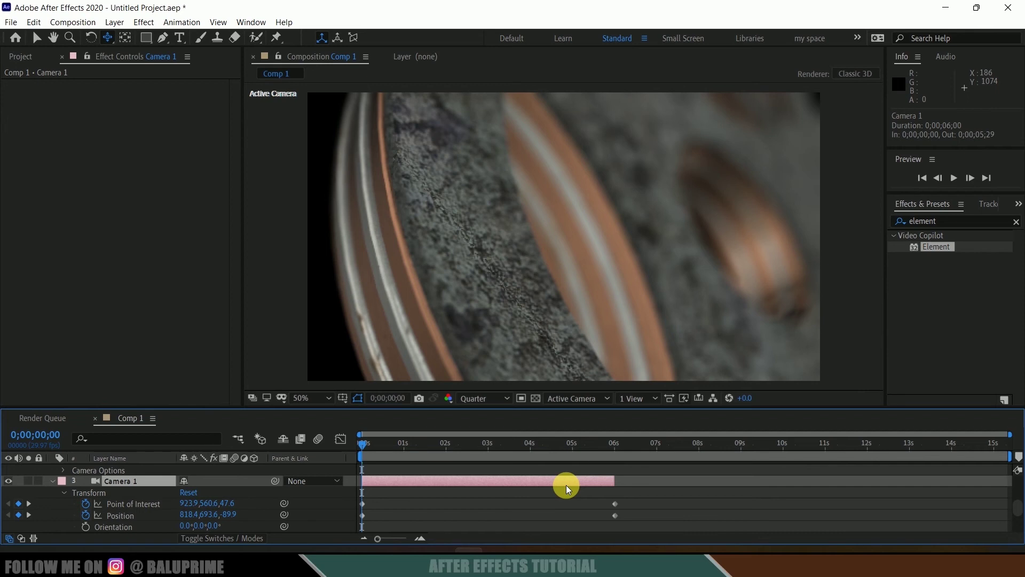
key("o")
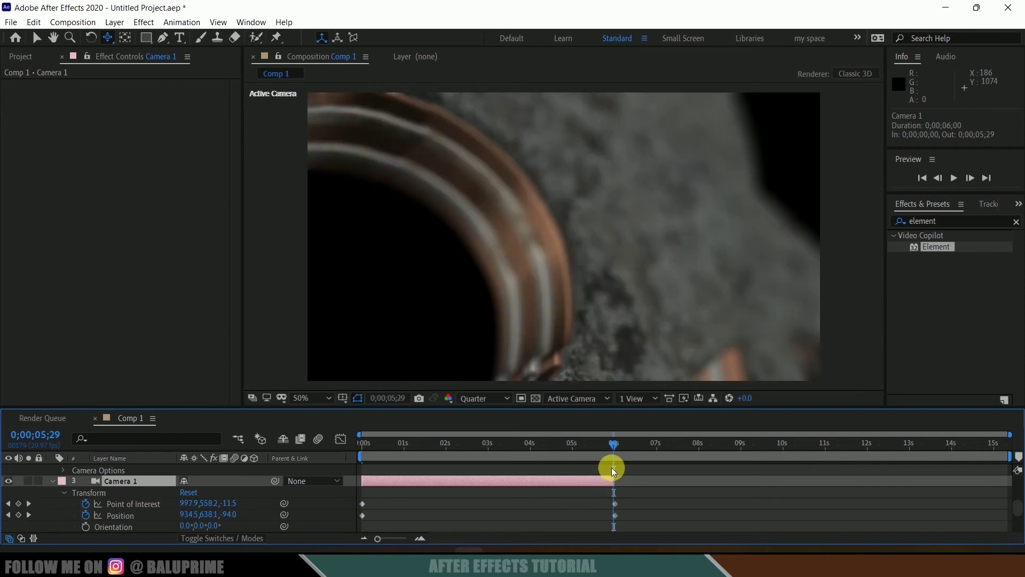
scroll(139, 498, "down", 5)
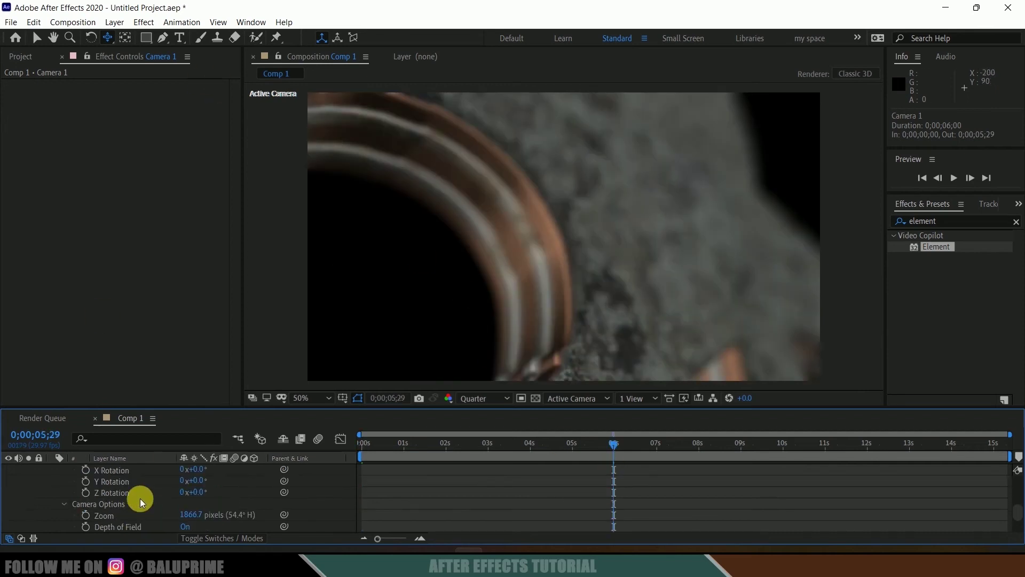
left_click_drag(195, 505, 267, 505)
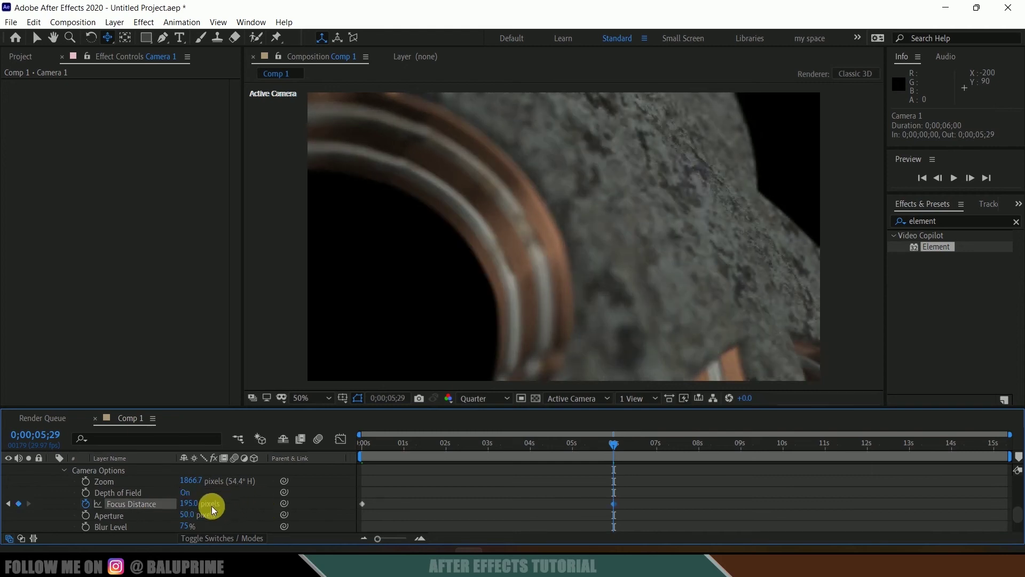
Step: Move to Camera 2's start at 6 seconds and turn on its Depth of Field
key("Page_Down")
left_click(640, 510)
scroll(579, 505, "down", 3)
scroll(579, 505, "down", 2)
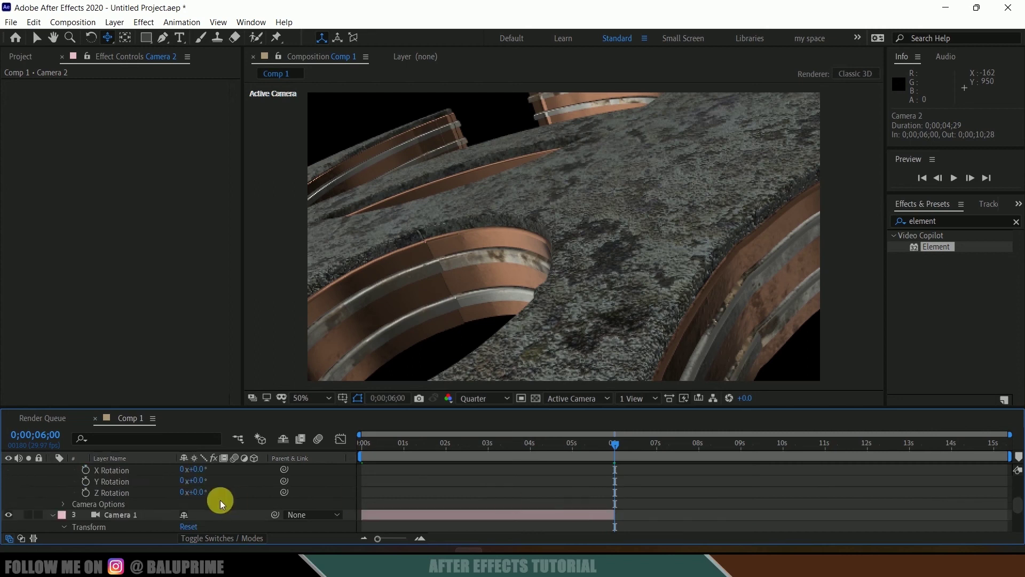
left_click(59, 504)
left_click(186, 493)
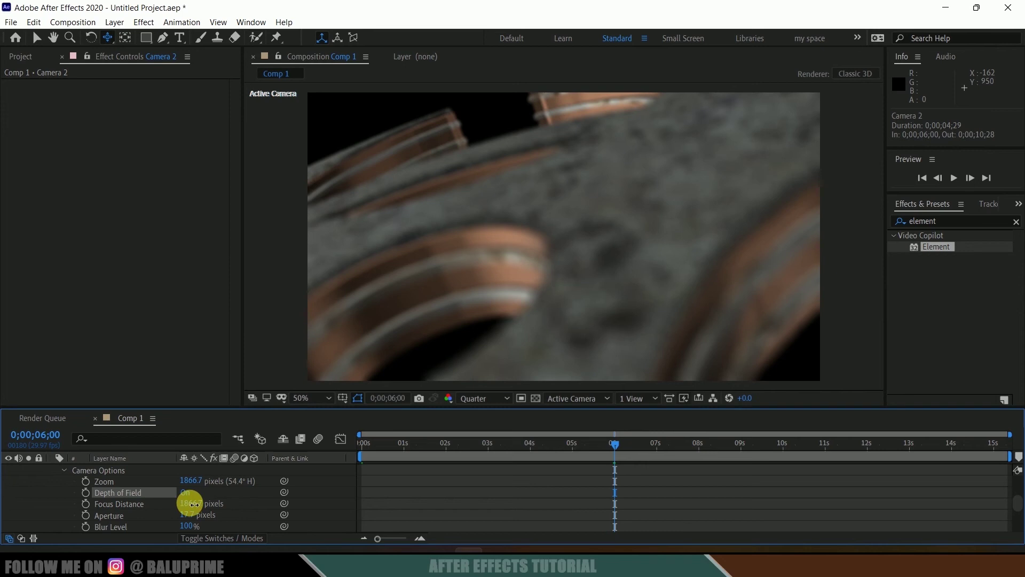
Step: Keyframe Camera 2's Focus Distance at 100 pixels at 0;00;06;00, after trying 400 pixels
type("40")
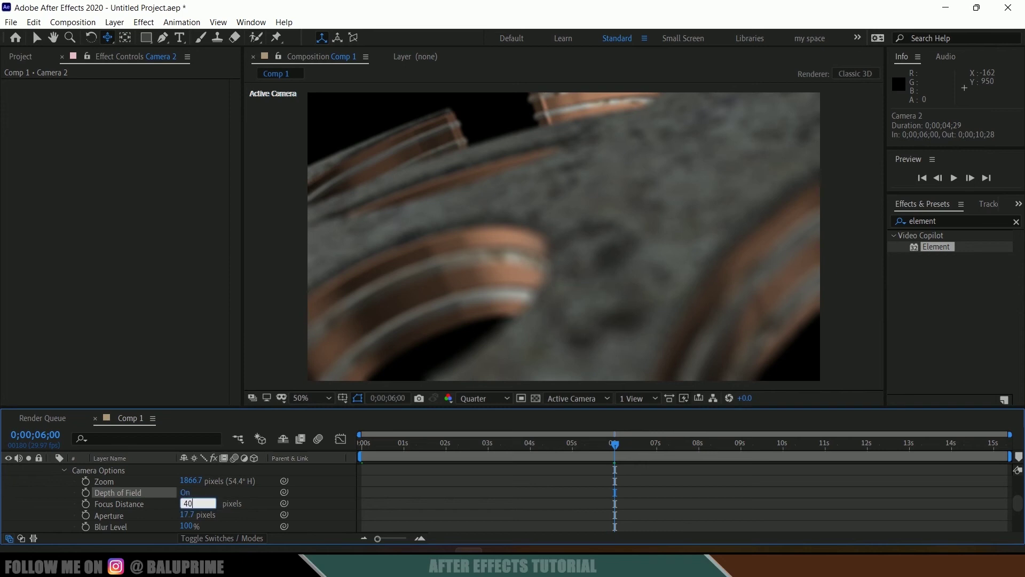
type("00")
key("Return")
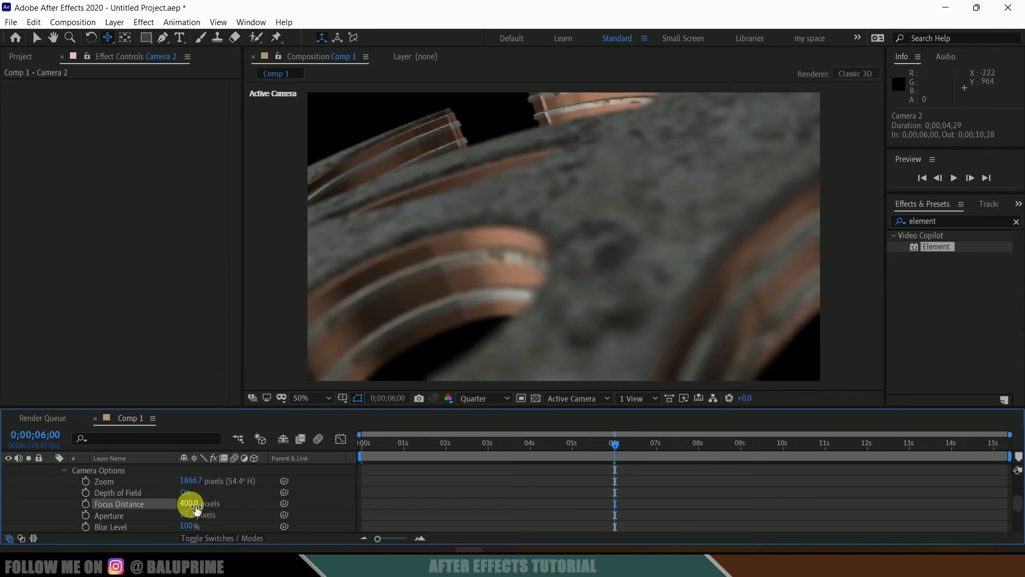
key("Return")
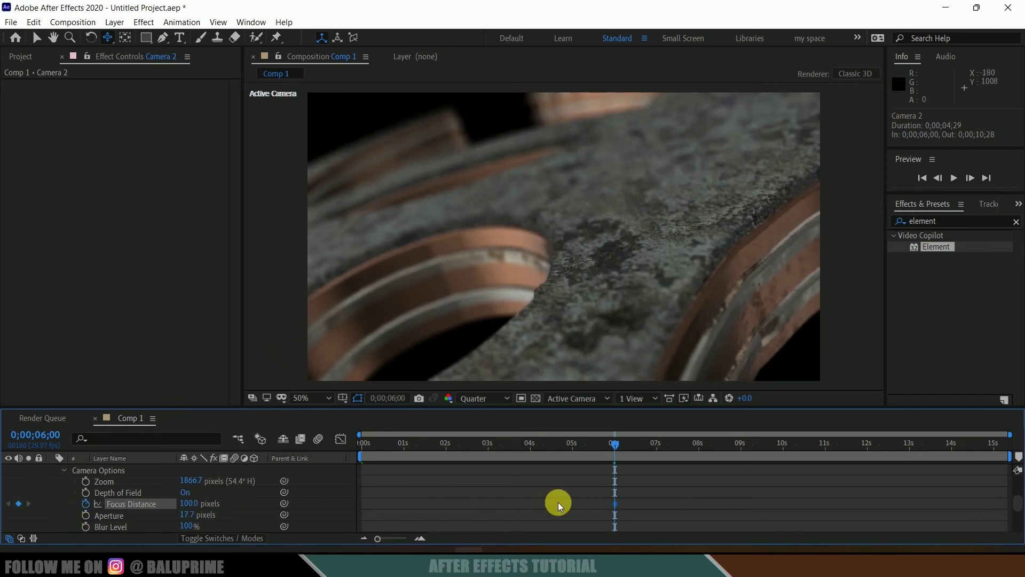
Step: Move to the end of Camera 2 at 0;00;10;28 and keyframe its Focus Distance at 350 pixels
scroll(559, 502, "up", 4)
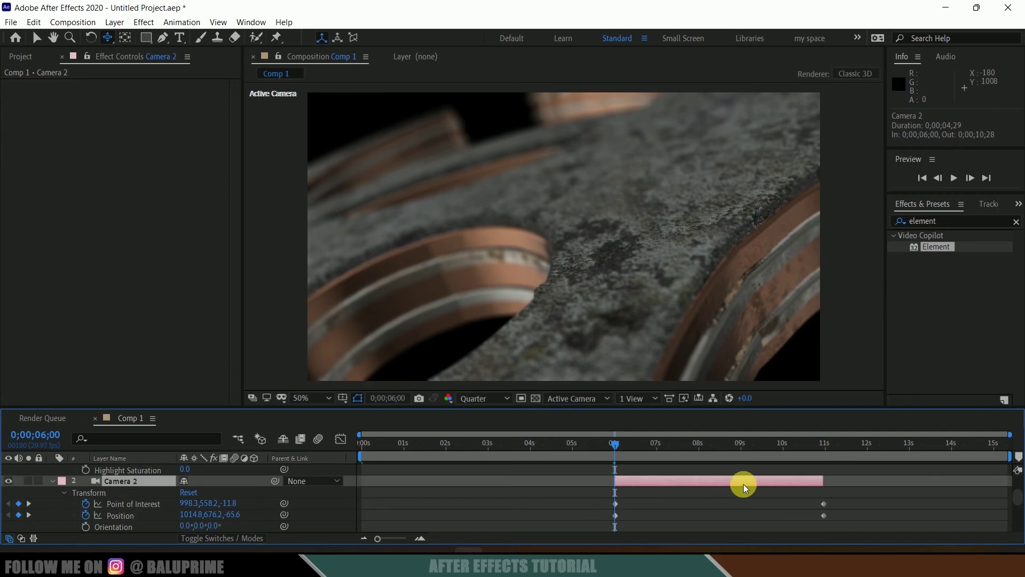
key("k")
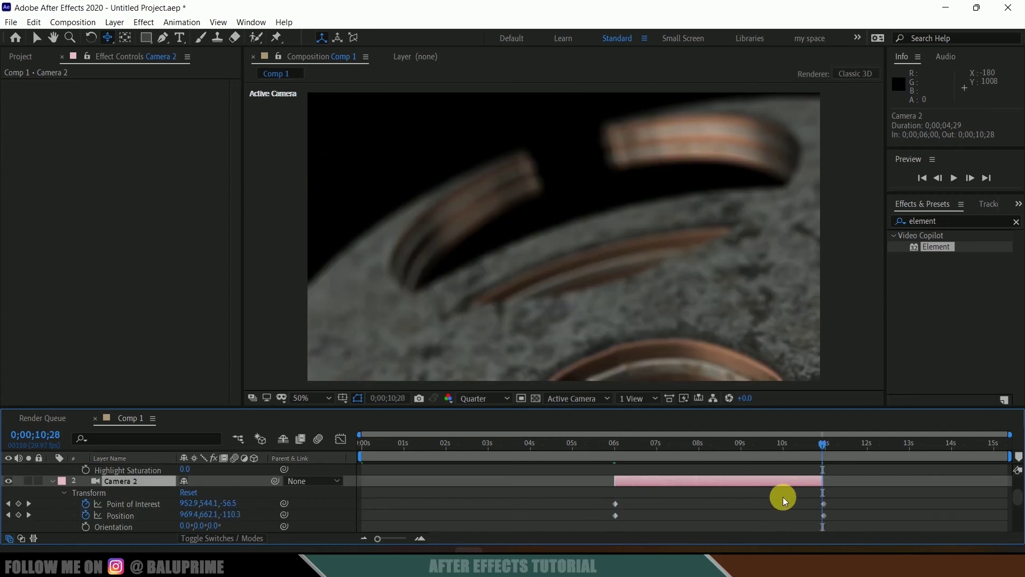
scroll(783, 497, "down", 5)
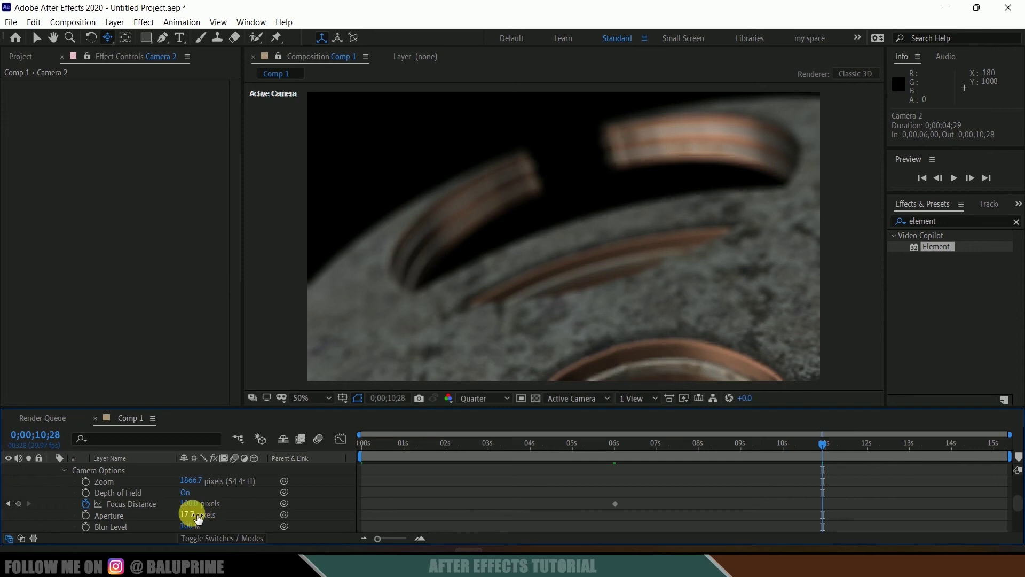
left_click(190, 503)
type("3")
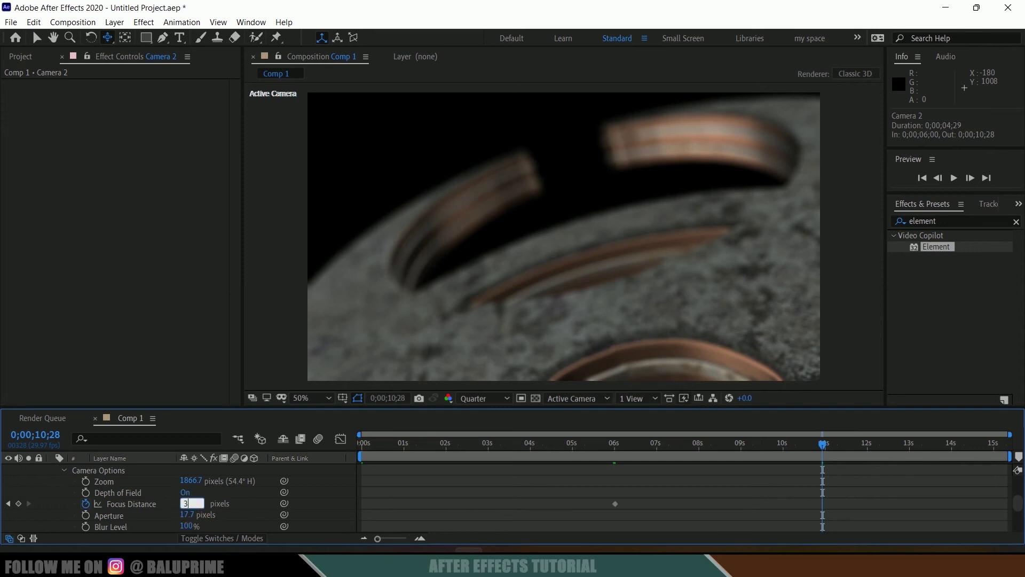
type("50")
key("Return")
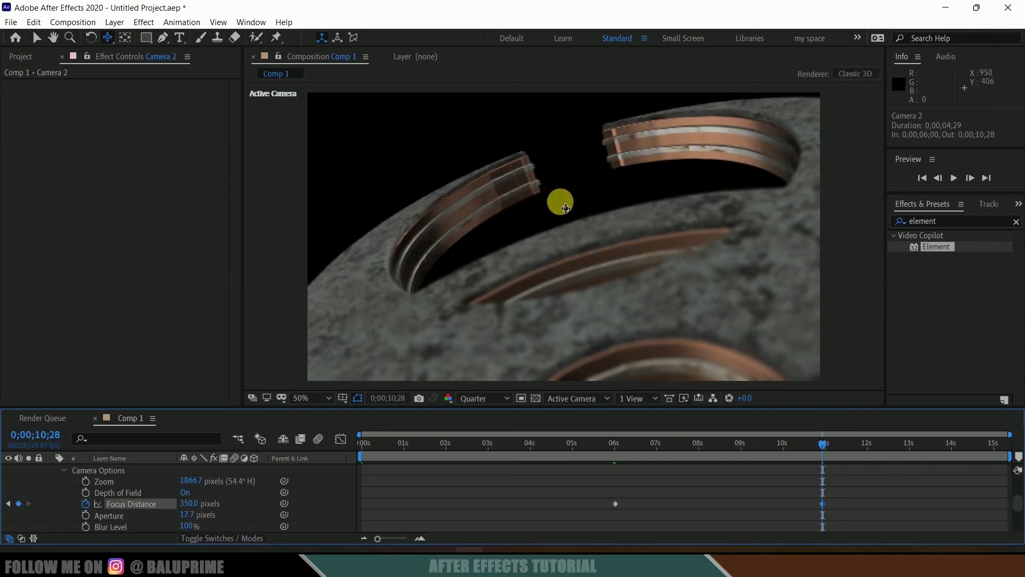
key("Return")
Step: Select Camera 3 and preview the start of its camera move from 0;00;10;28
scroll(873, 495, "up", 3)
scroll(873, 496, "up", 4)
scroll(831, 475, "down", 5)
scroll(867, 485, "up", 6)
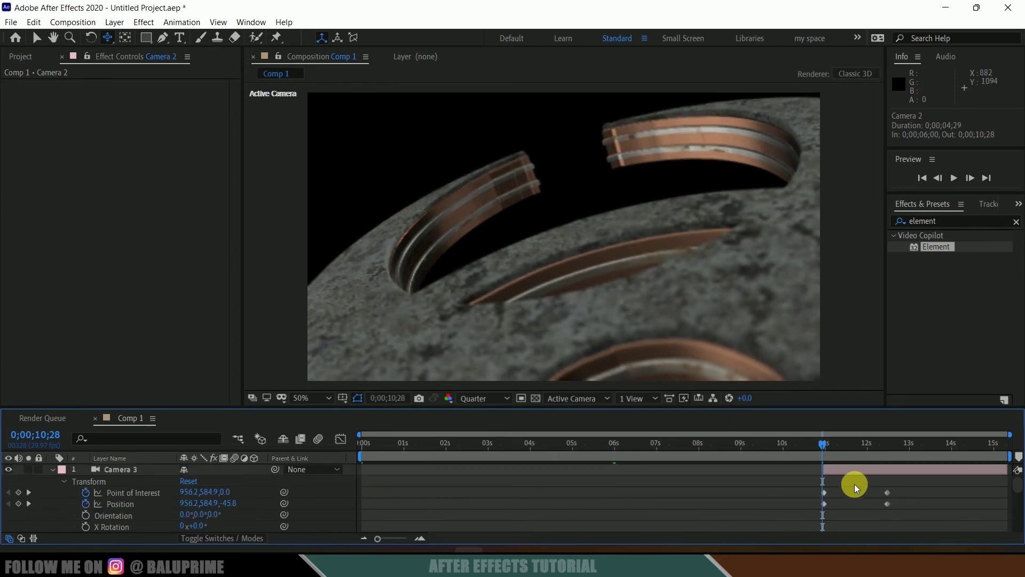
left_click(851, 470)
key("space")
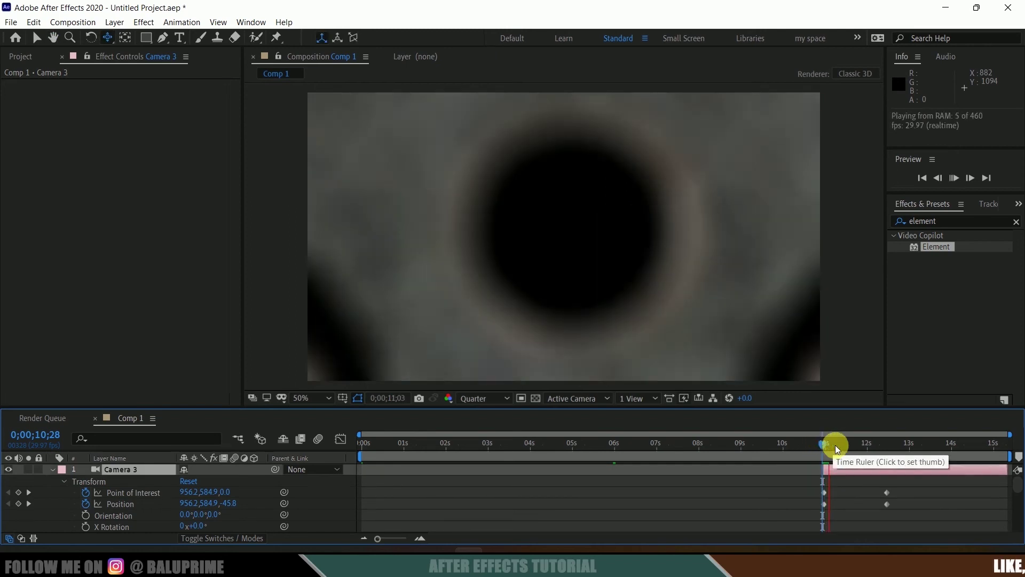
key("space")
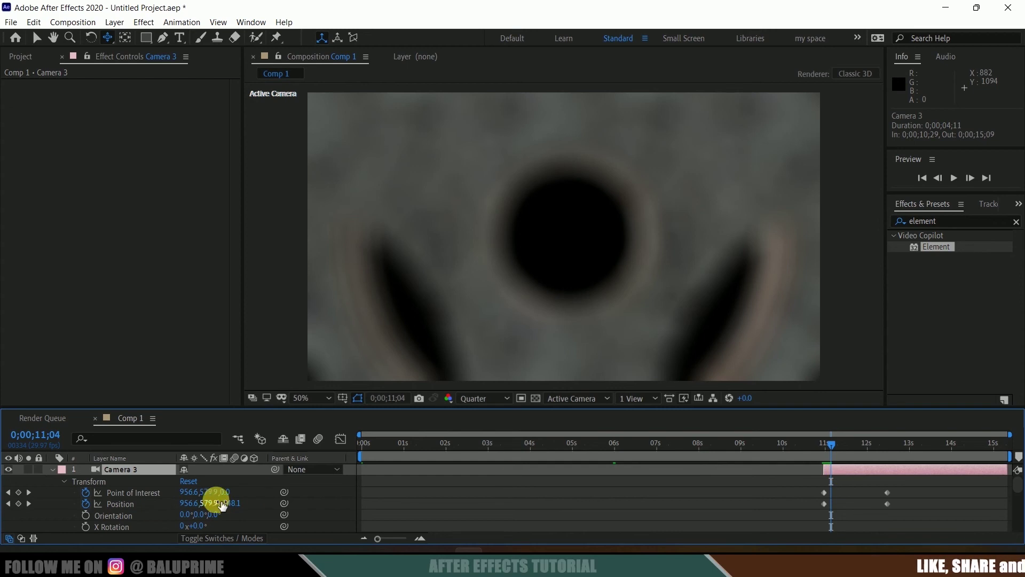
Step: Turn off Camera 3's Depth of Field and preview its move
scroll(149, 508, "down", 6)
scroll(149, 508, "up", 6)
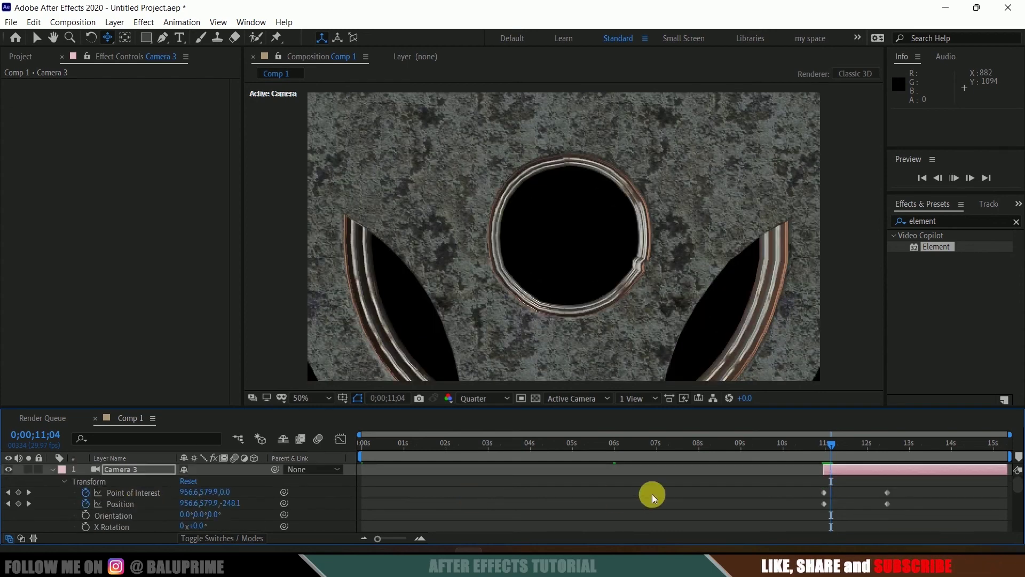
key("space")
key("space")
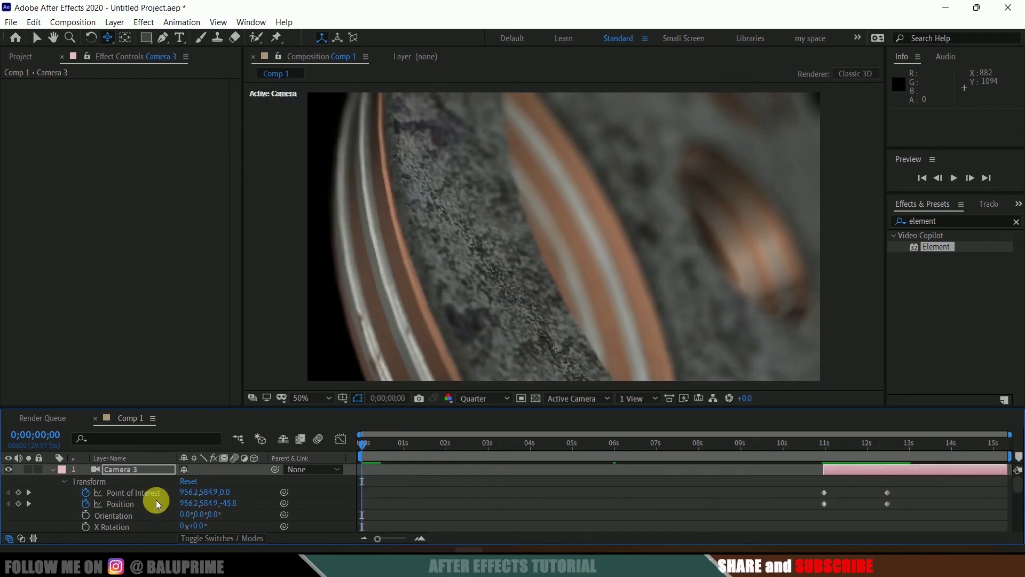
Step: On the element layer at 0;00;00;00, keyframe Group 1's aux Channel 1 Position Z at 0.01
scroll(140, 509, "down", 6)
scroll(140, 509, "down", 10)
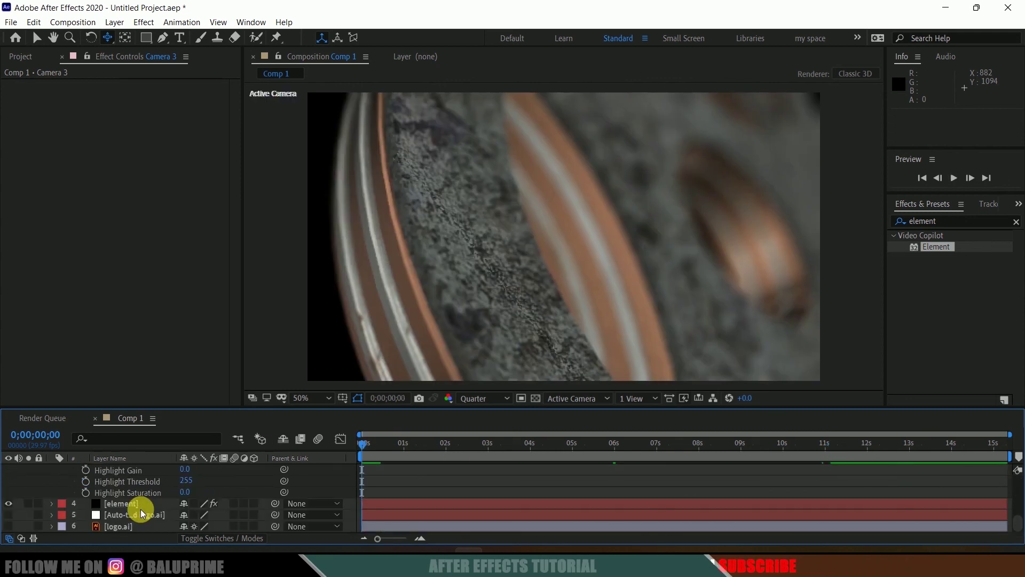
left_click(127, 508)
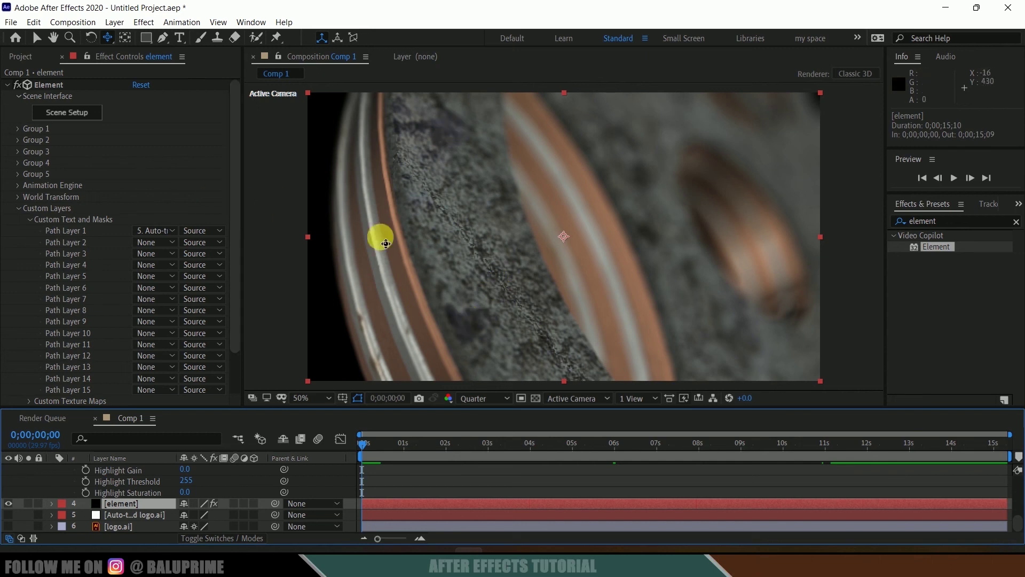
left_click(17, 129)
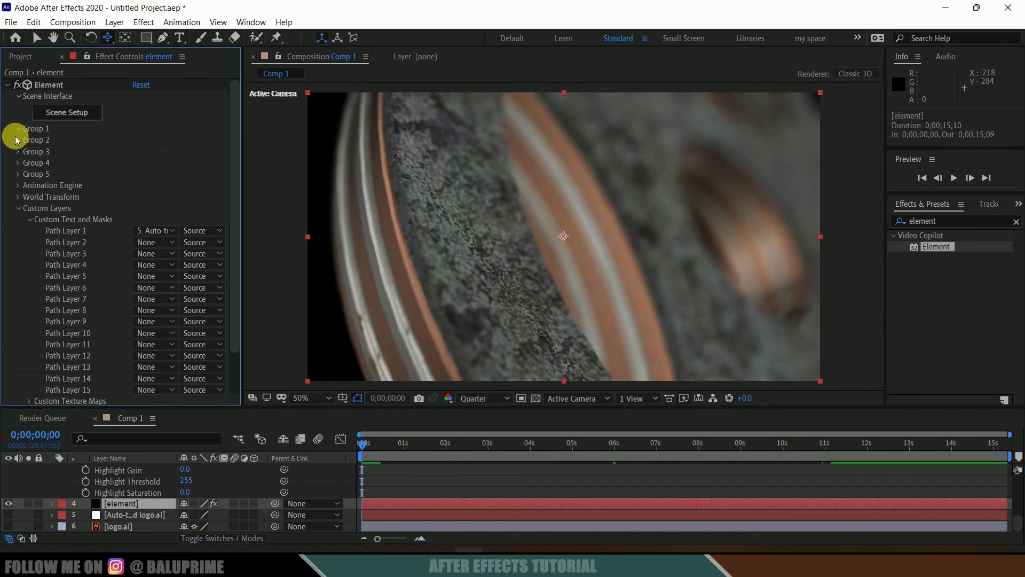
left_click(27, 174)
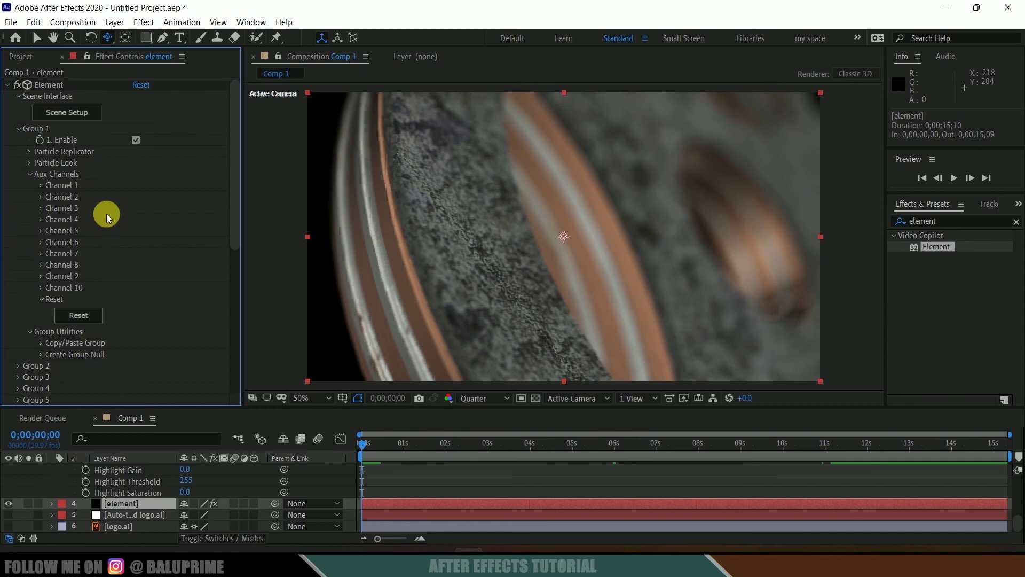
left_click(42, 185)
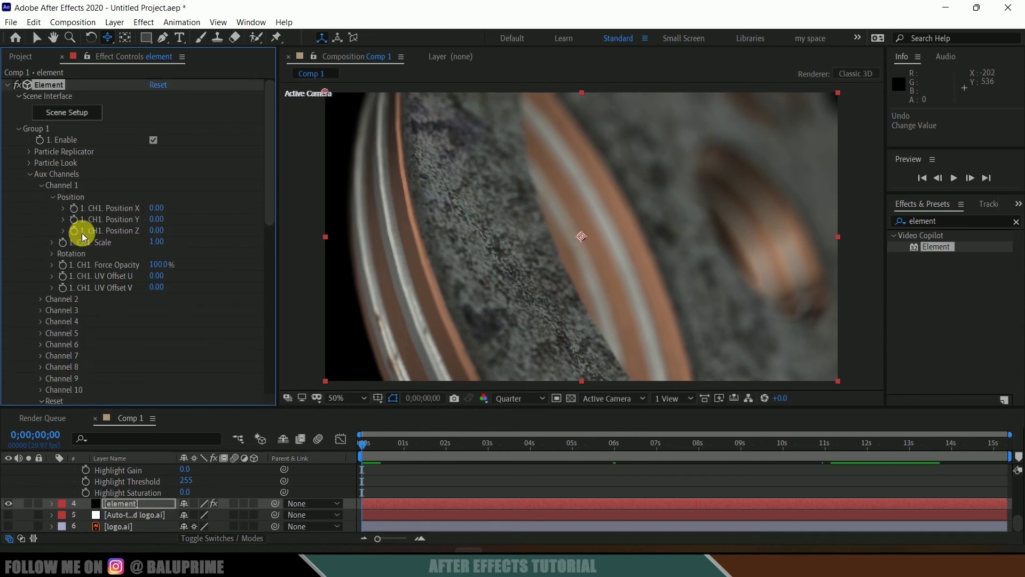
left_click(75, 231)
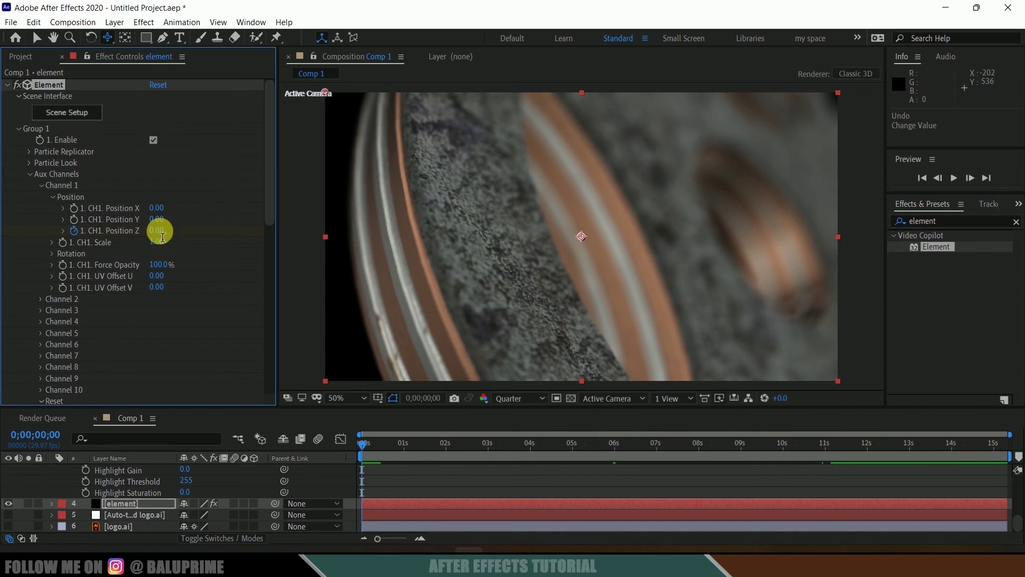
key("Return")
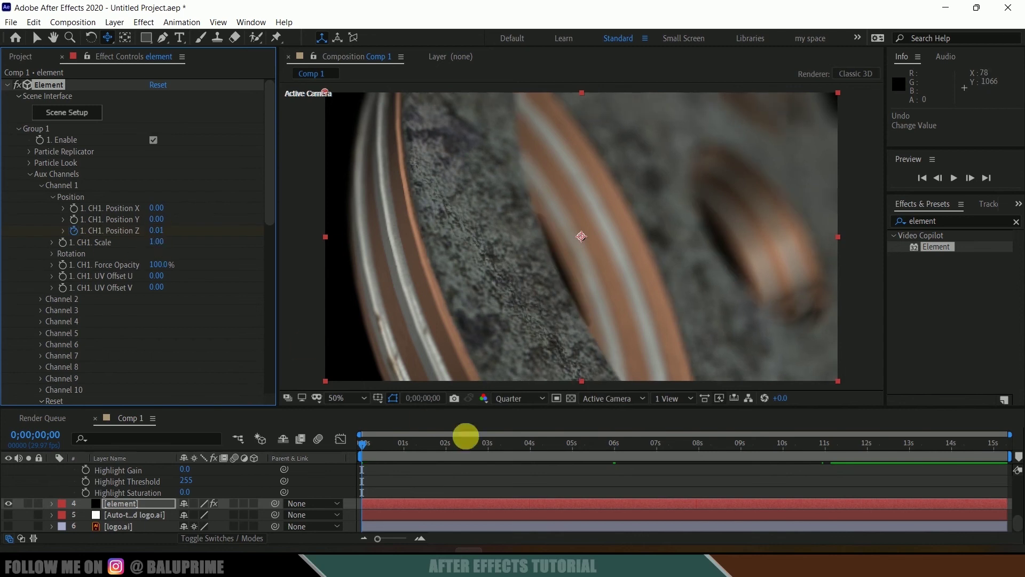
Step: Move to the end of Camera 1 at 0;00;05;29 and set the element layer's Channel 1 Position Z to -0.05
scroll(536, 488, "up", 8)
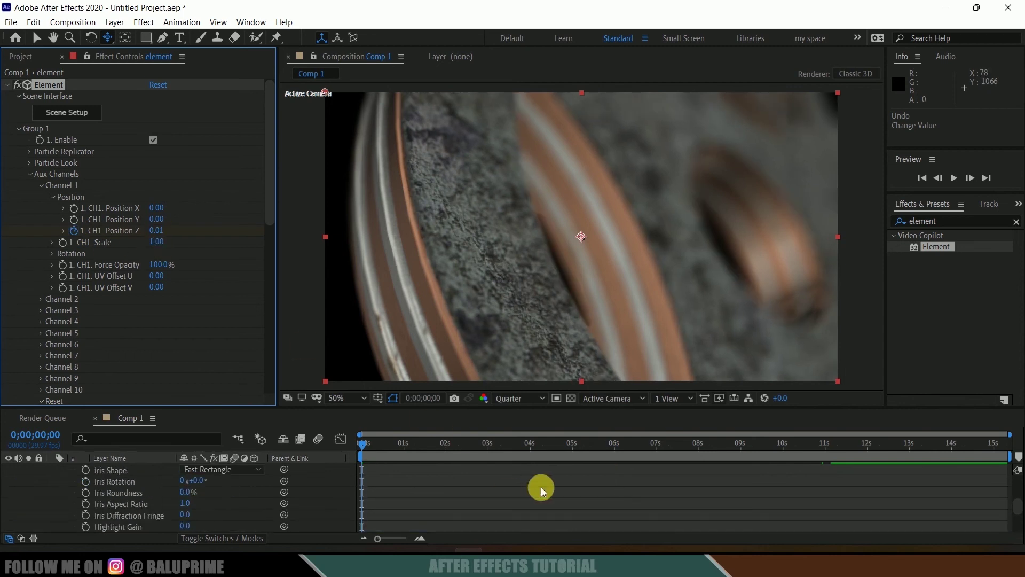
left_click(576, 489)
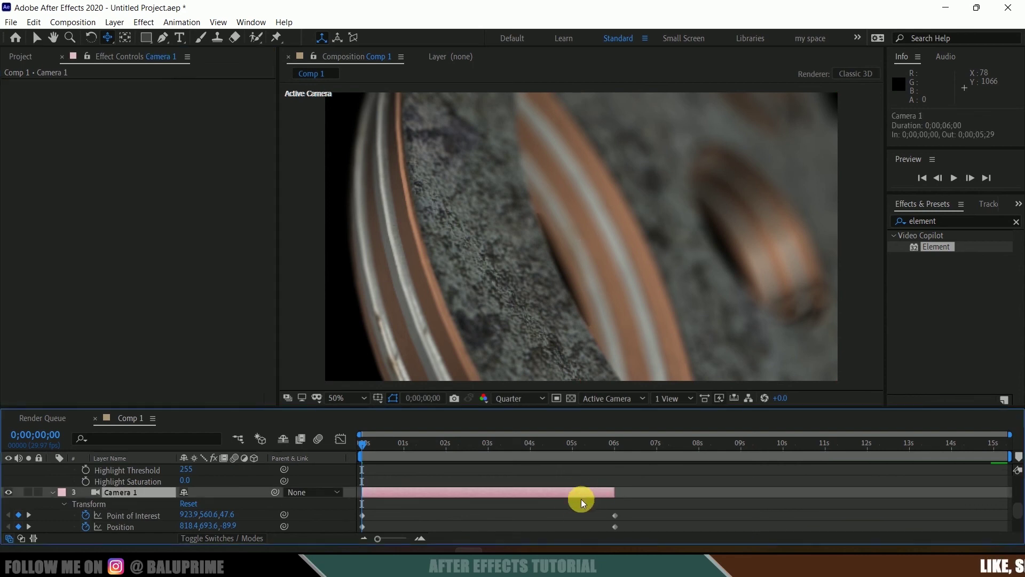
key("o")
scroll(583, 490, "down", 7)
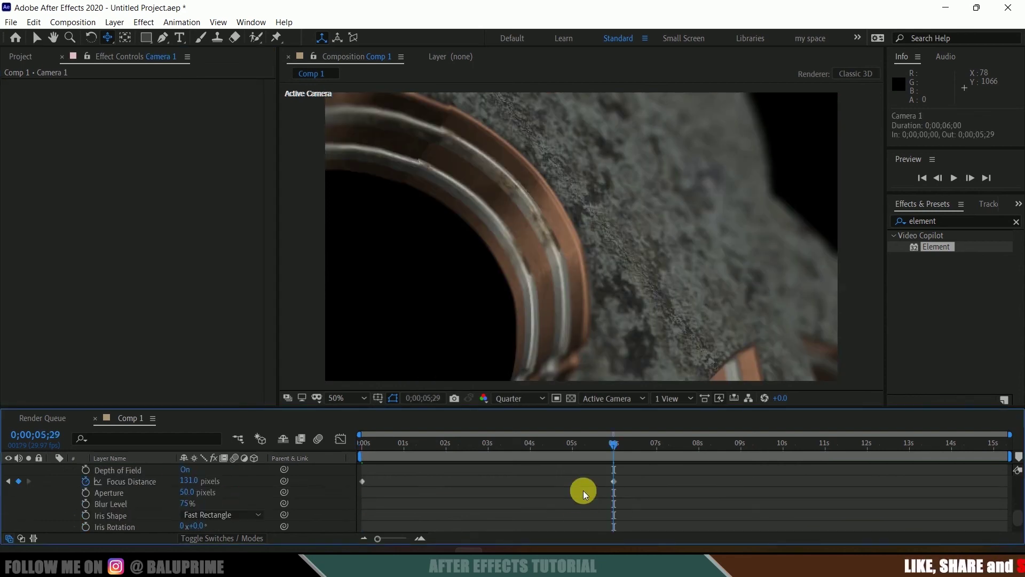
left_click(553, 504)
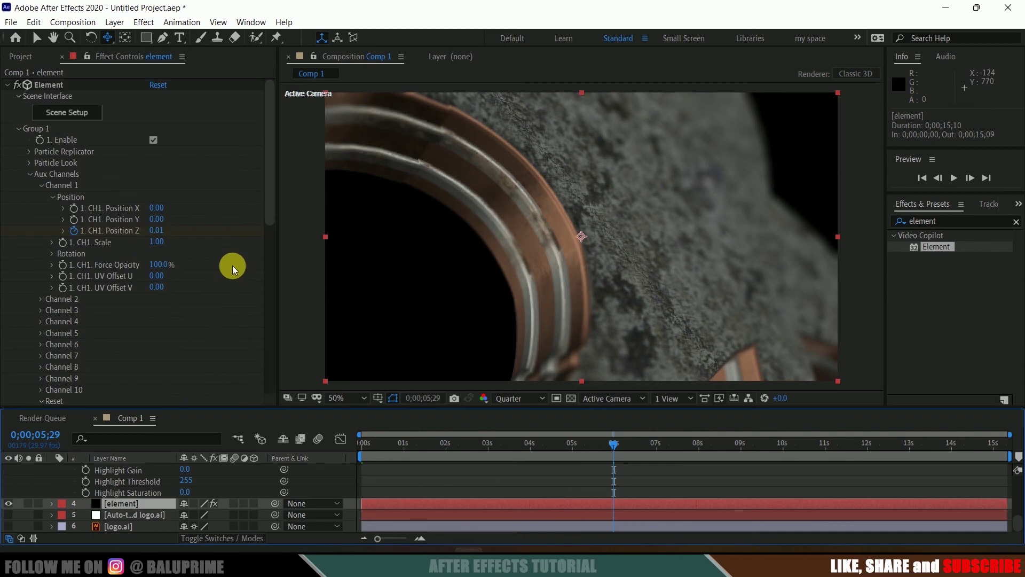
left_click(160, 231)
type("-0.05")
key("Return")
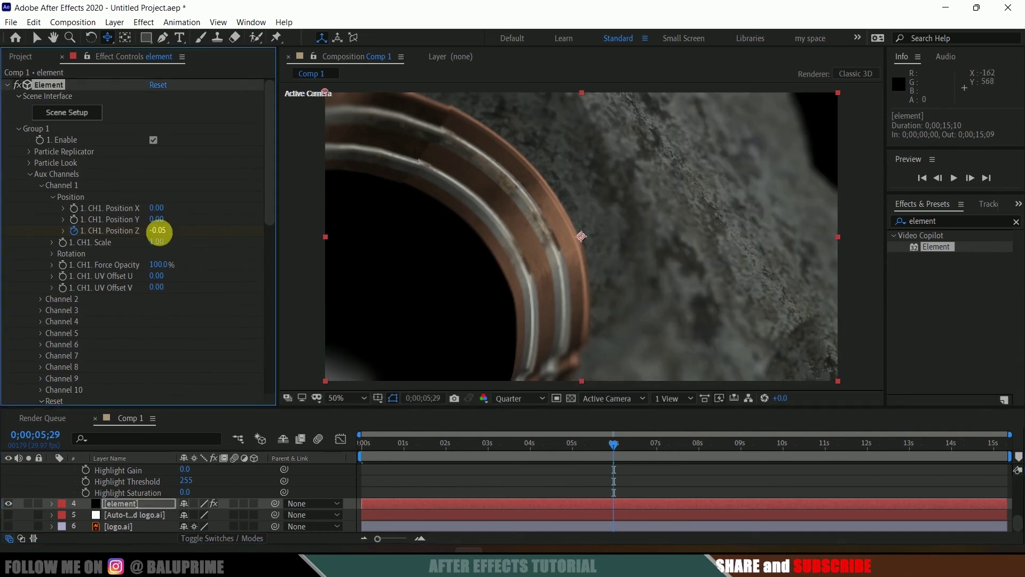
Step: Advance one frame to 0;00;06;00 and set the element layer's Channel 1 Position Z back to 0
scroll(682, 492, "up", 2)
scroll(682, 492, "down", 2)
scroll(682, 492, "up", 2)
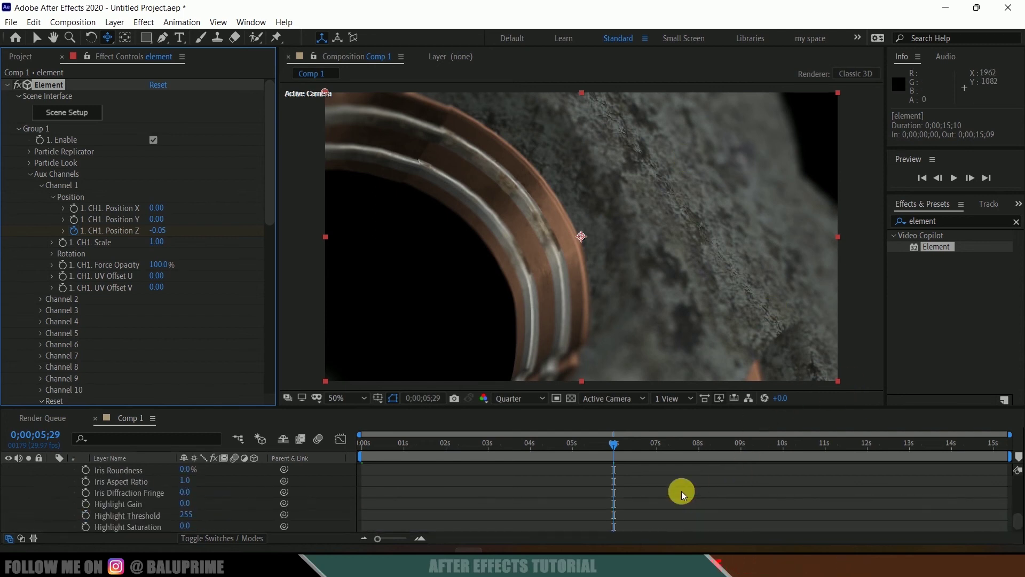
key("Page_Down")
scroll(690, 511, "down", 2)
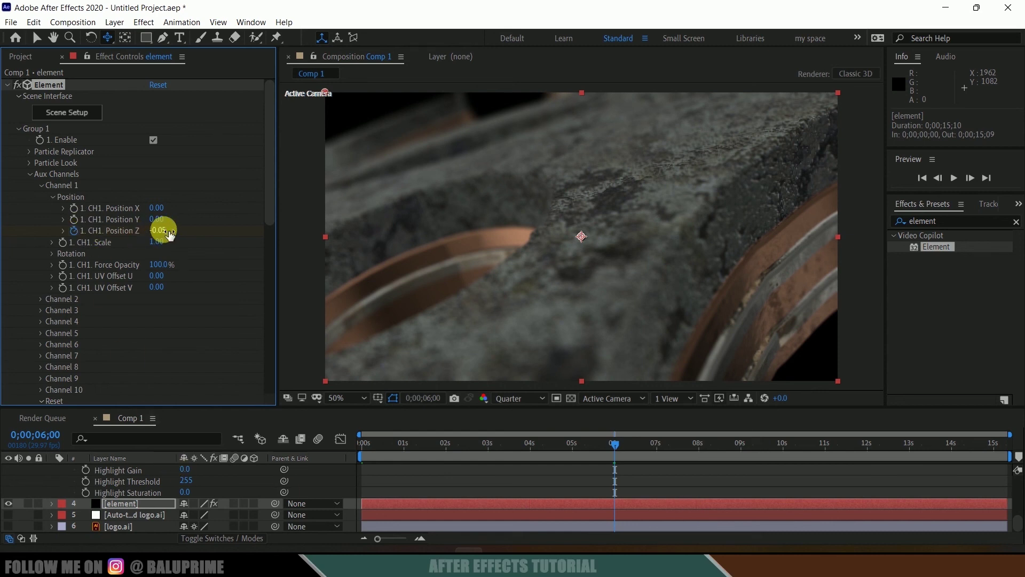
type("0")
key("Return")
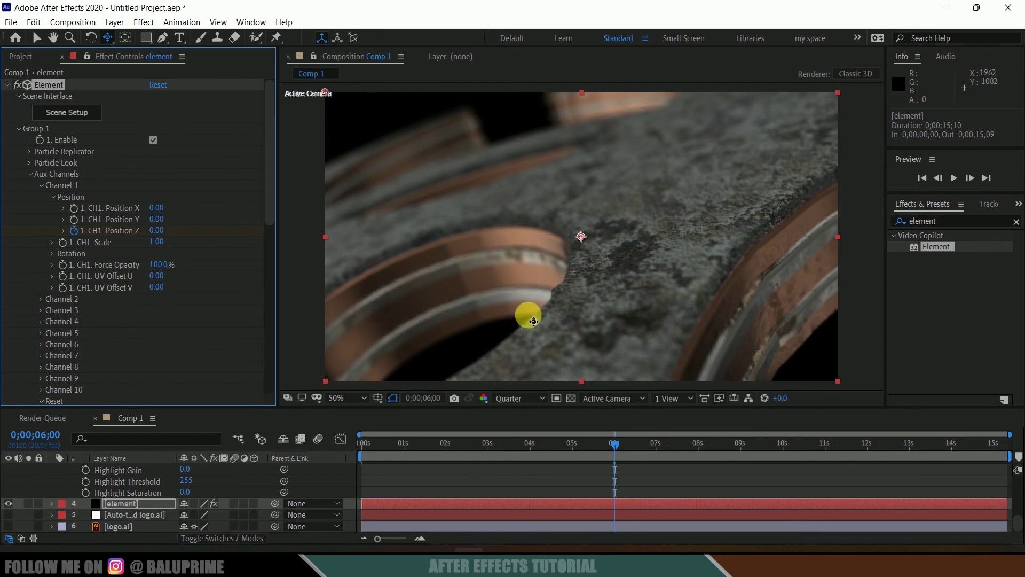
Step: At Camera 2's end, 0;00;10;28, set the element layer's Channel 1 Position Z to -0.05 and preview the animation
scroll(773, 497, "up", 8)
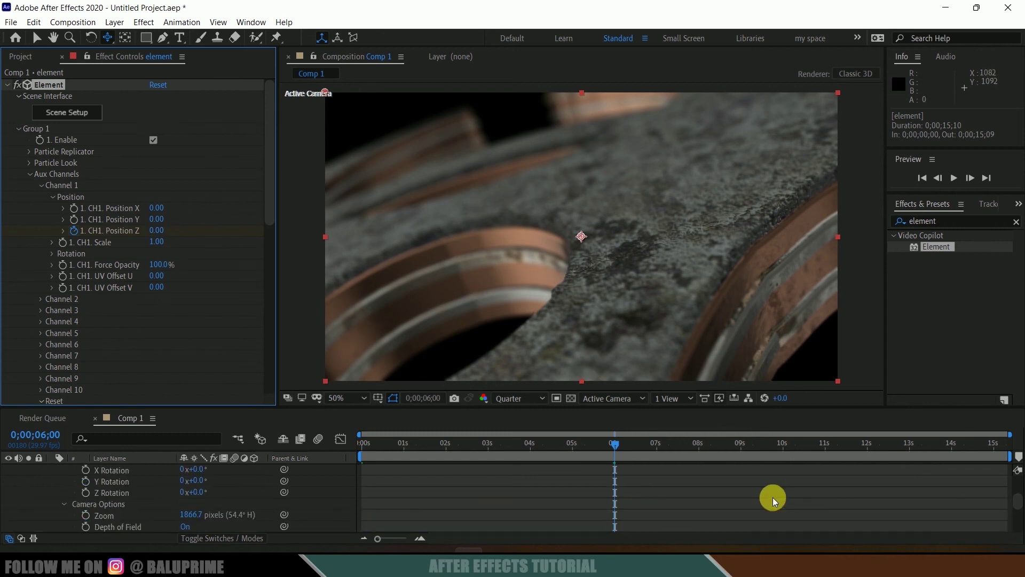
left_click(743, 479)
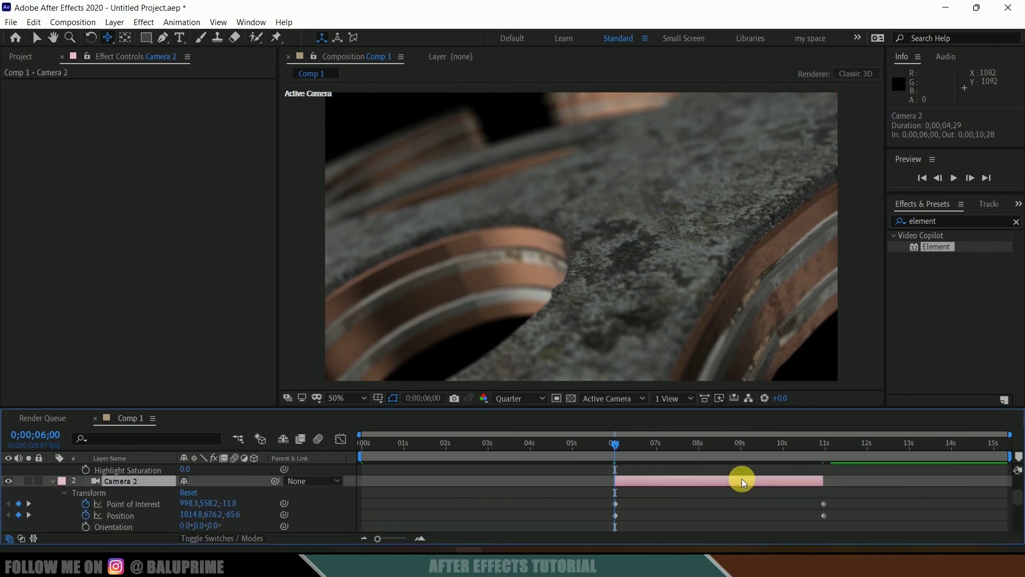
key("k")
scroll(755, 492, "down", 5)
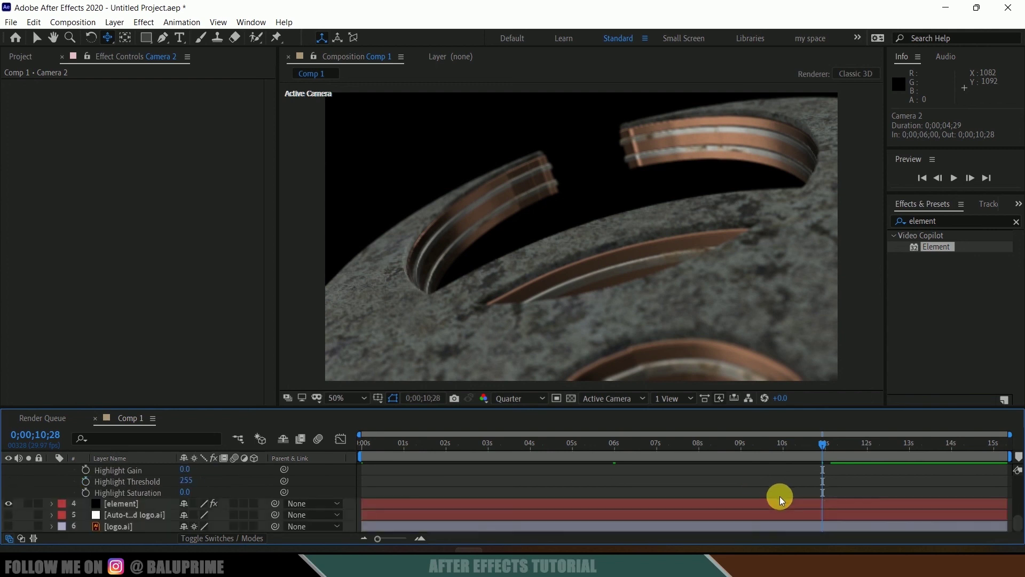
left_click(757, 501)
left_click(160, 232)
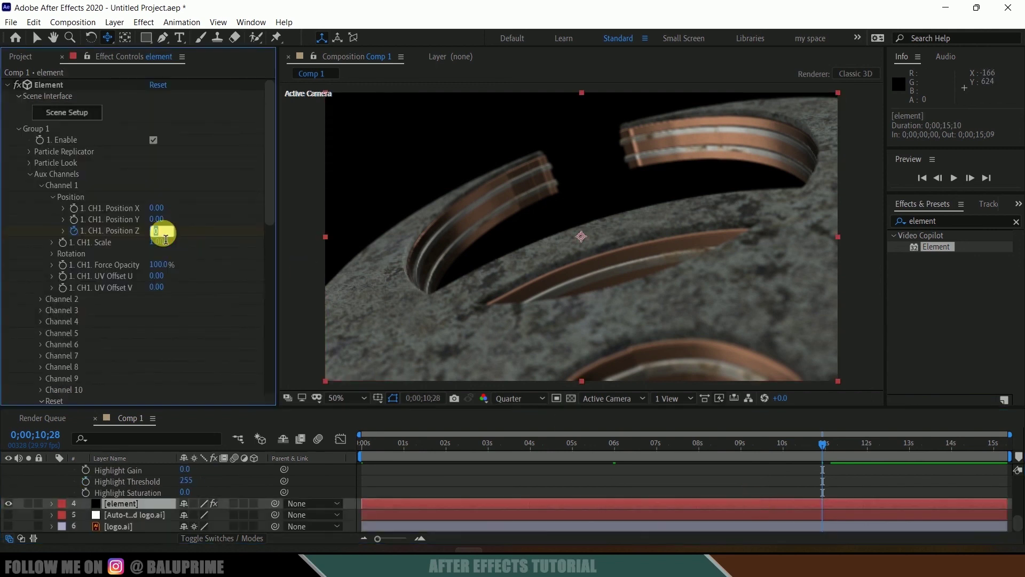
key("Return")
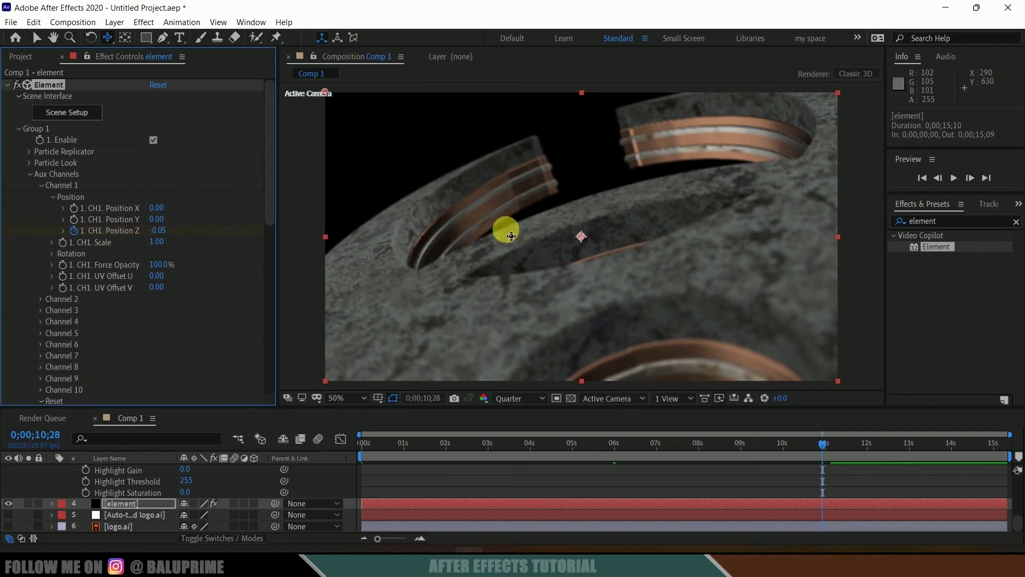
key("space")
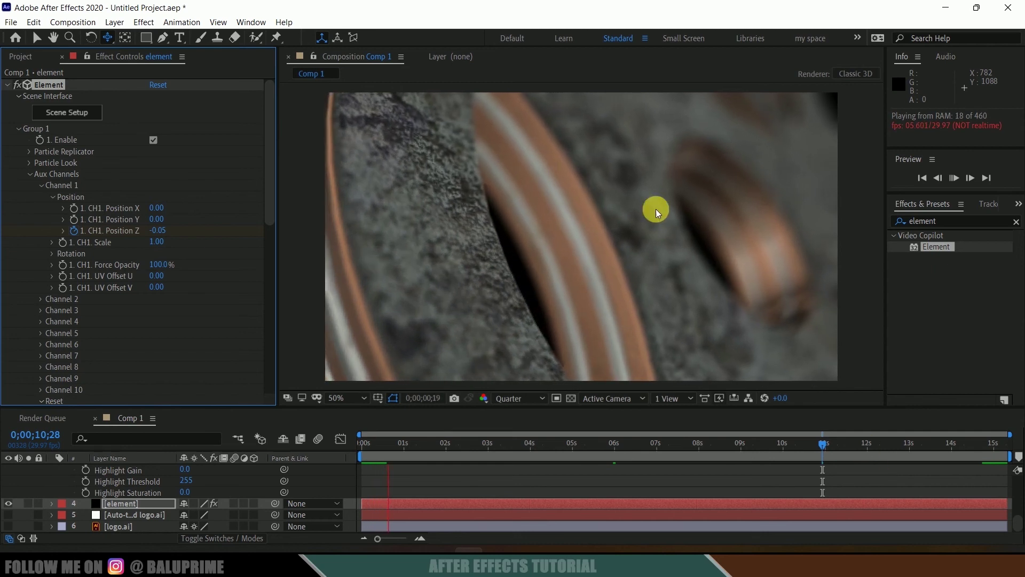
left_click(461, 448)
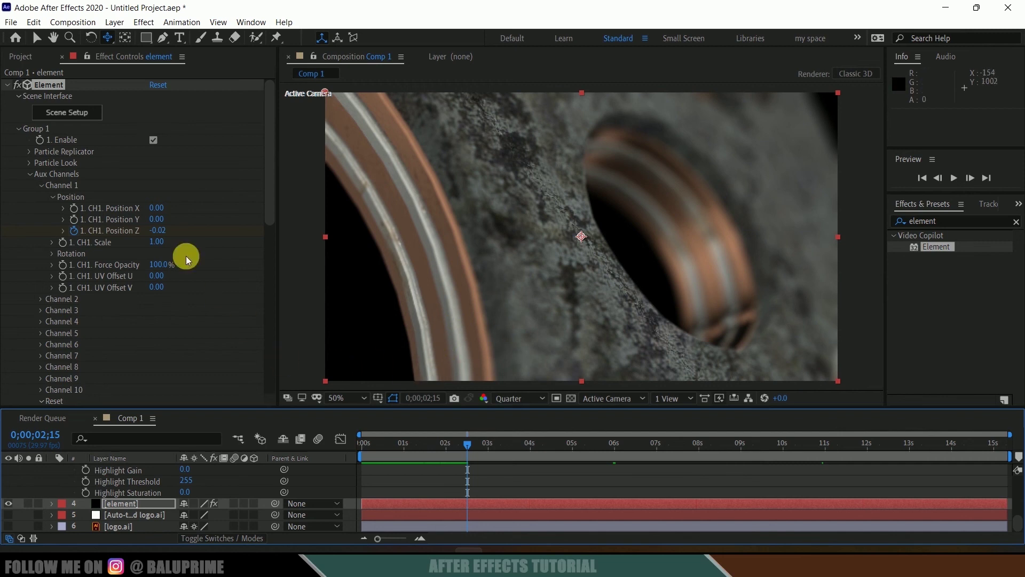
Step: Import the orange-cloud smoke-fire-sparks clip from the bio hazard folder and place it as Comp 1's lowest layer, beneath logo.ai
left_click(21, 56)
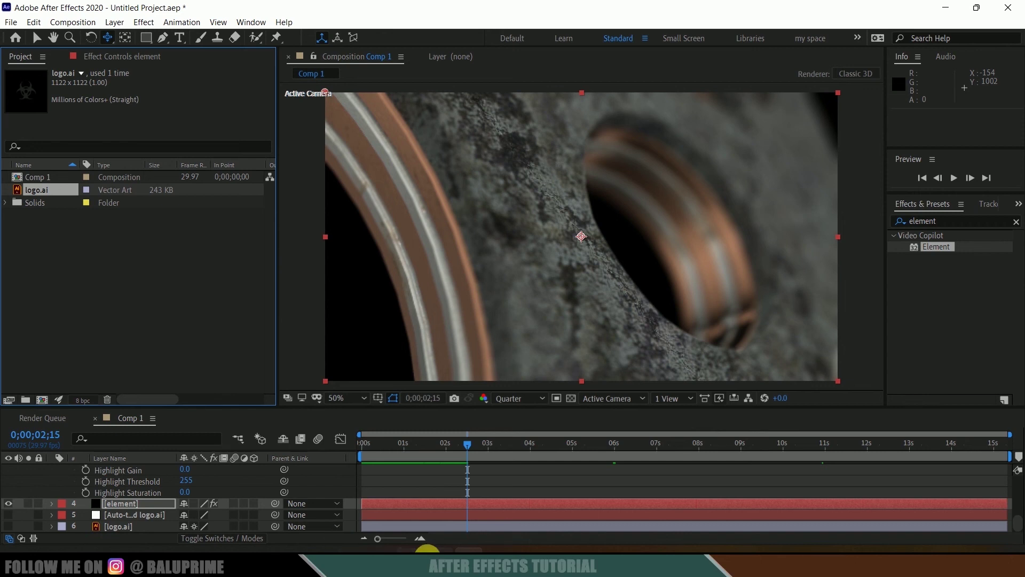
left_click(426, 548)
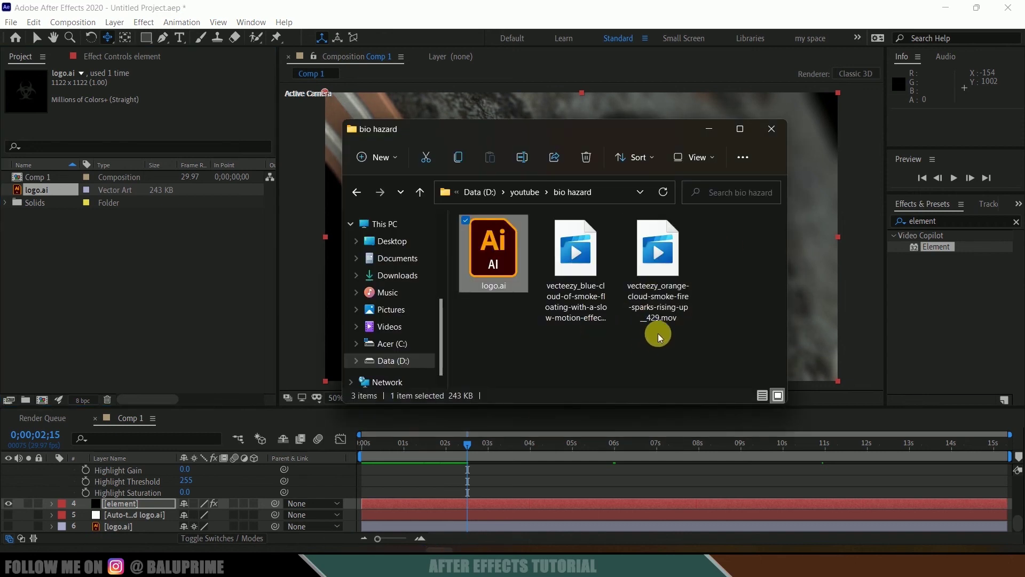
left_click(667, 301)
left_click_drag(667, 294, 120, 503)
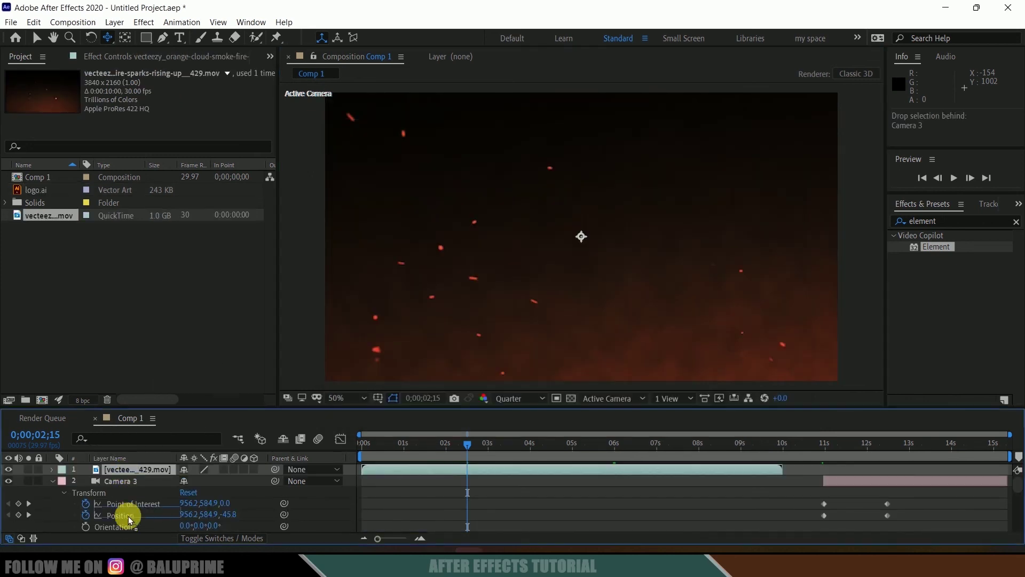
left_click_drag(123, 530, 117, 531)
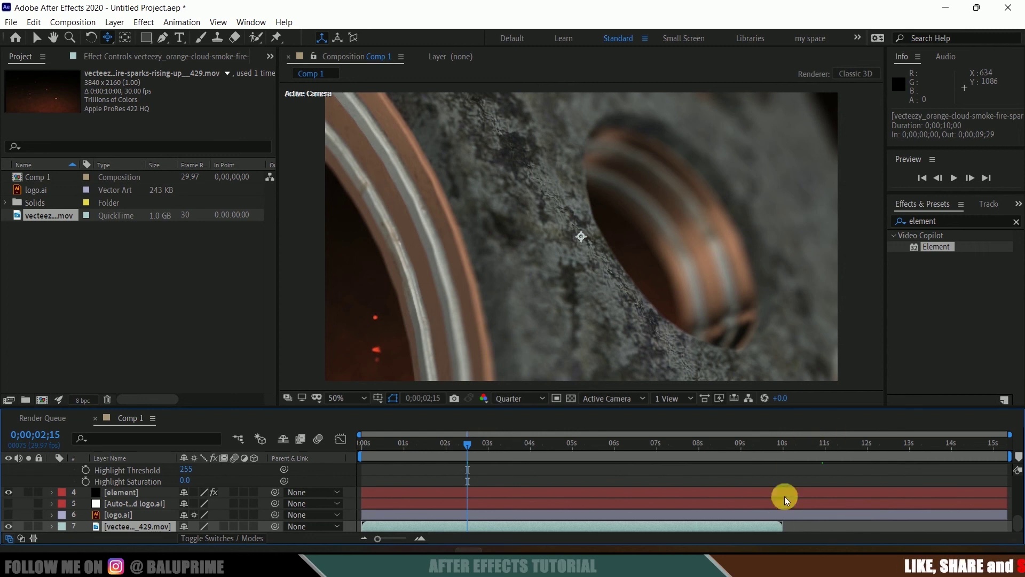
Step: Duplicate the orange sparks layer and start the copy at the original clip's end, 0;00;09;29
key("ctrl+d")
key("o")
key("bracketleft")
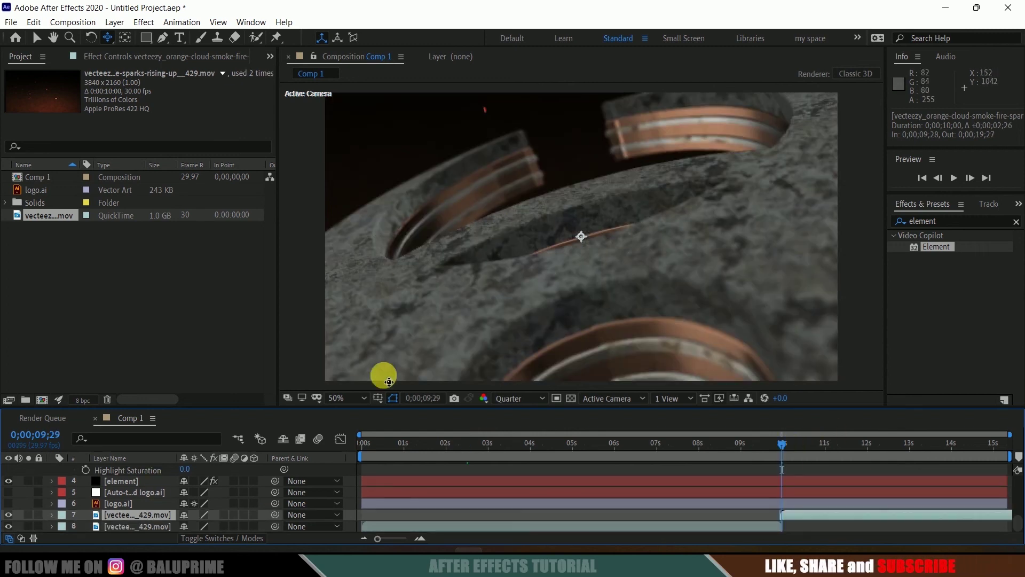
Step: Import the blue-cloud smoke clip, place it directly above the orange sparks layers, and set its blending mode to Add
key("alt+Tab")
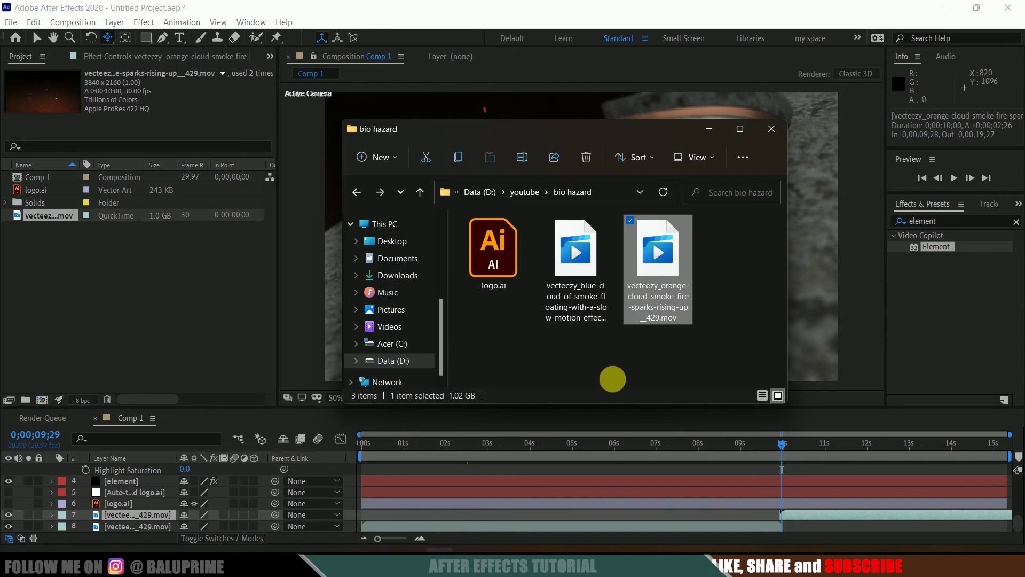
left_click(581, 278)
left_click_drag(581, 278, 131, 498)
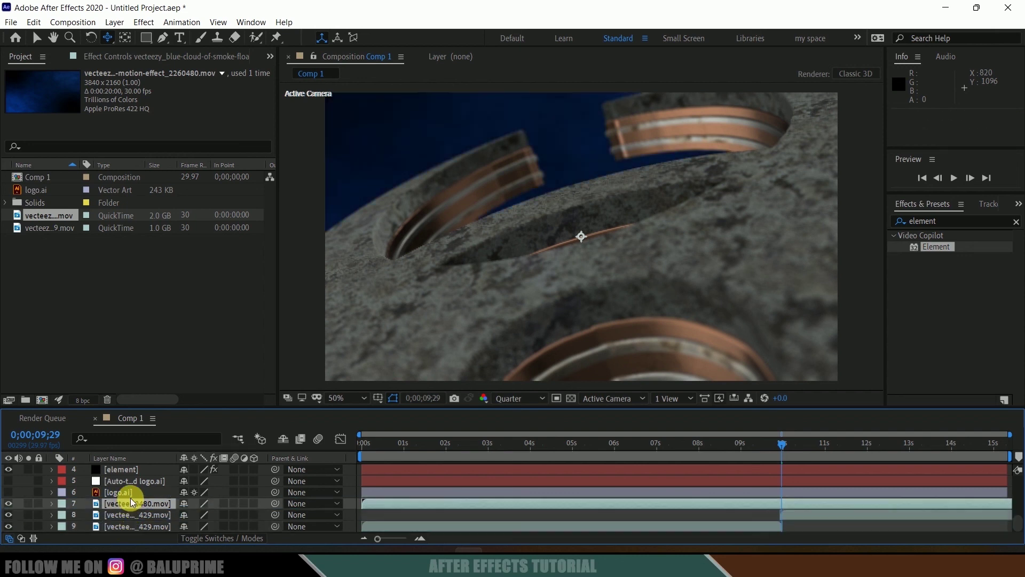
left_click(237, 538)
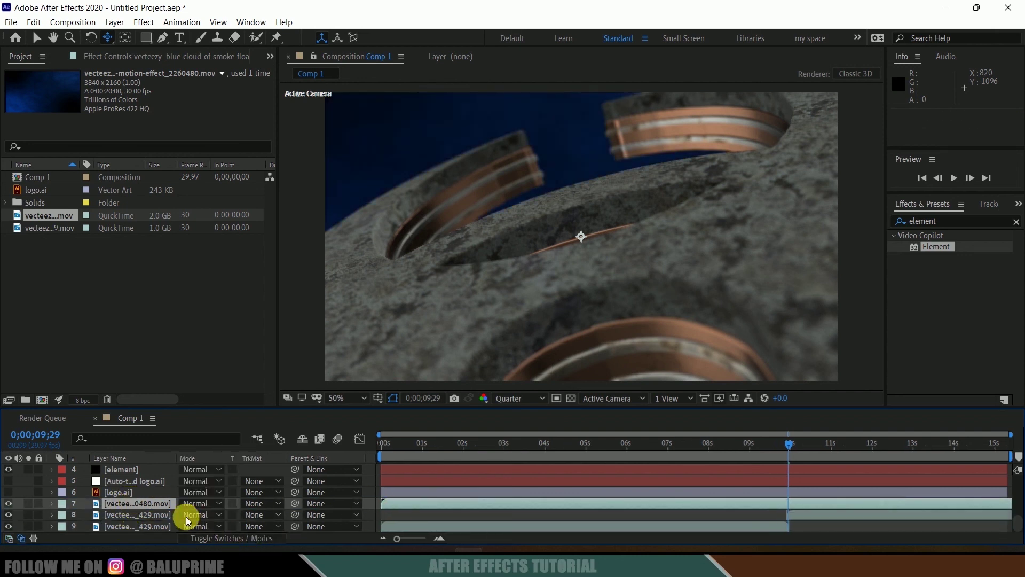
left_click(197, 503)
left_click(221, 144)
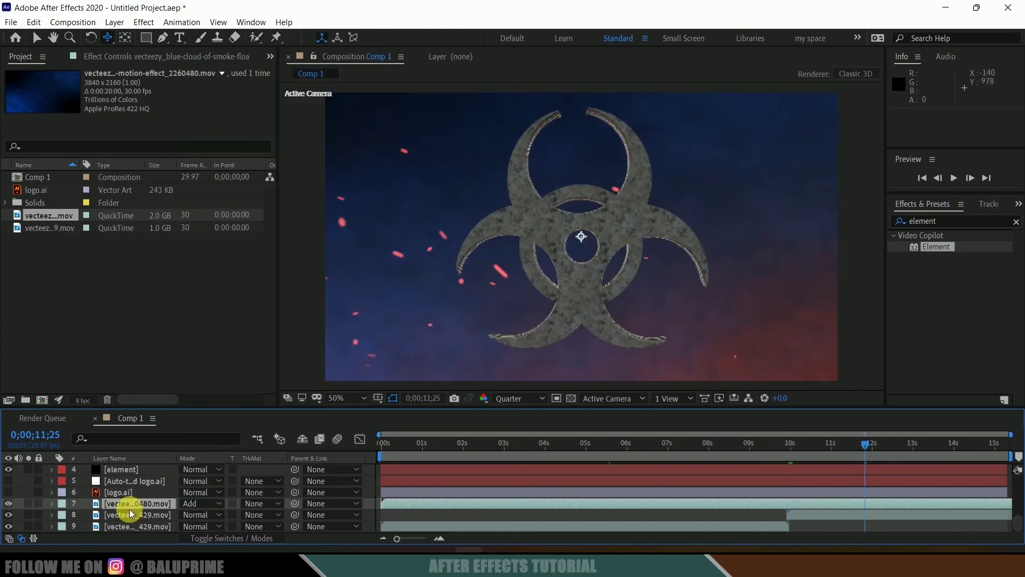
Step: Create a comp-size black solid, Black Solid 1, above Camera 3 in Comp 1
scroll(129, 507, "down", 5)
scroll(133, 506, "up", 3)
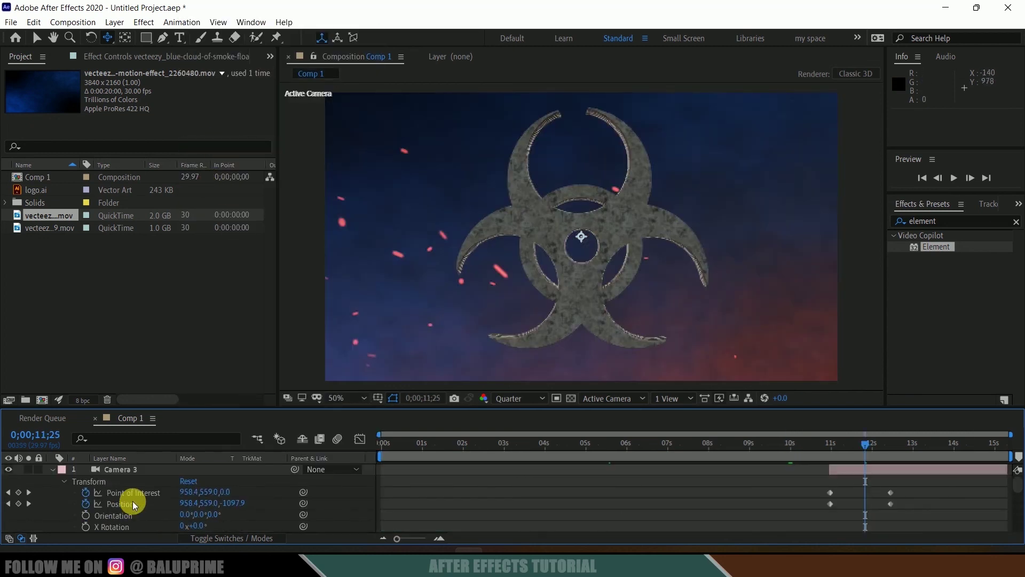
left_click(126, 470)
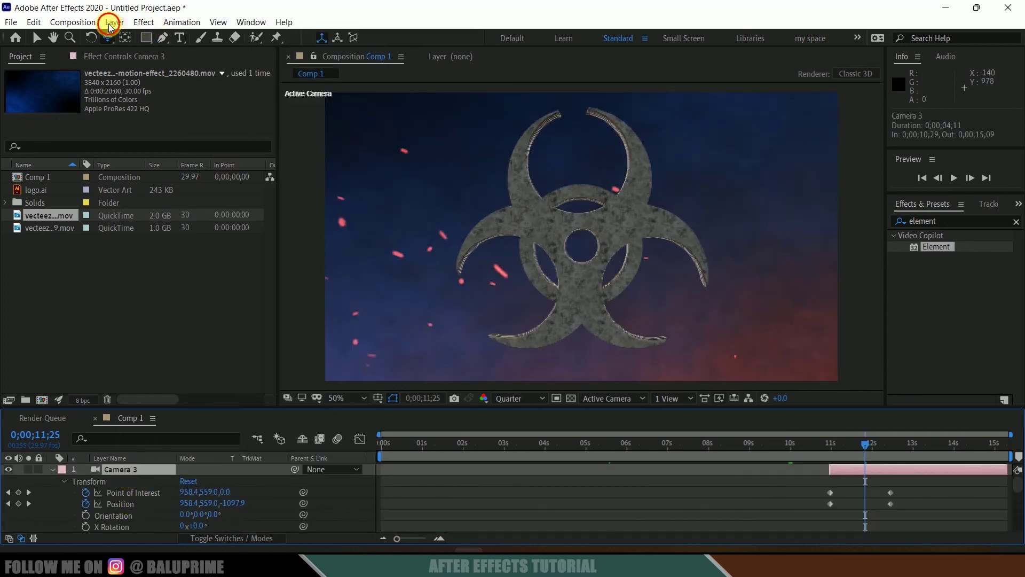
left_click(109, 22)
mouse_move(124, 35)
left_click(378, 52)
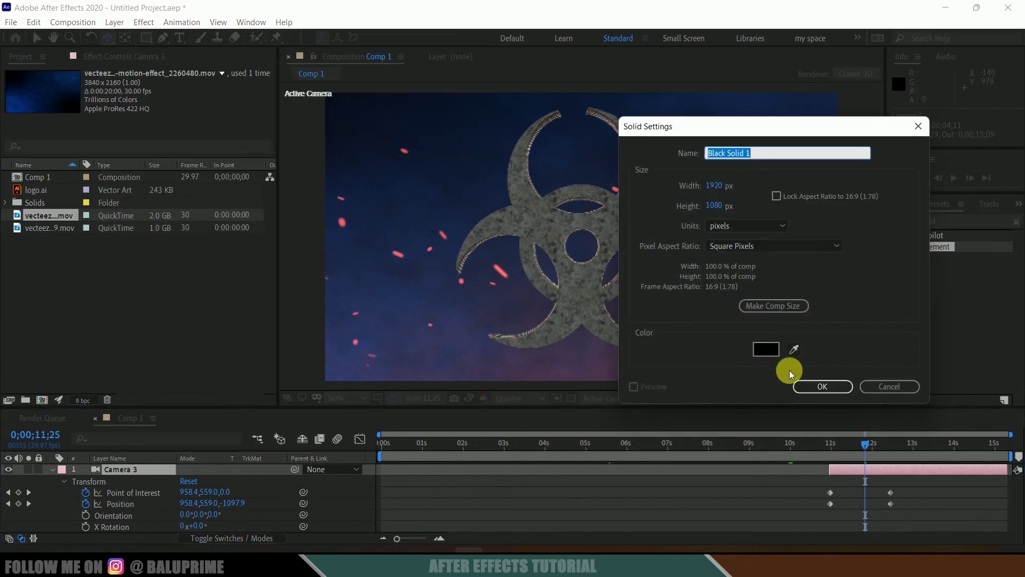
left_click(774, 305)
left_click(848, 385)
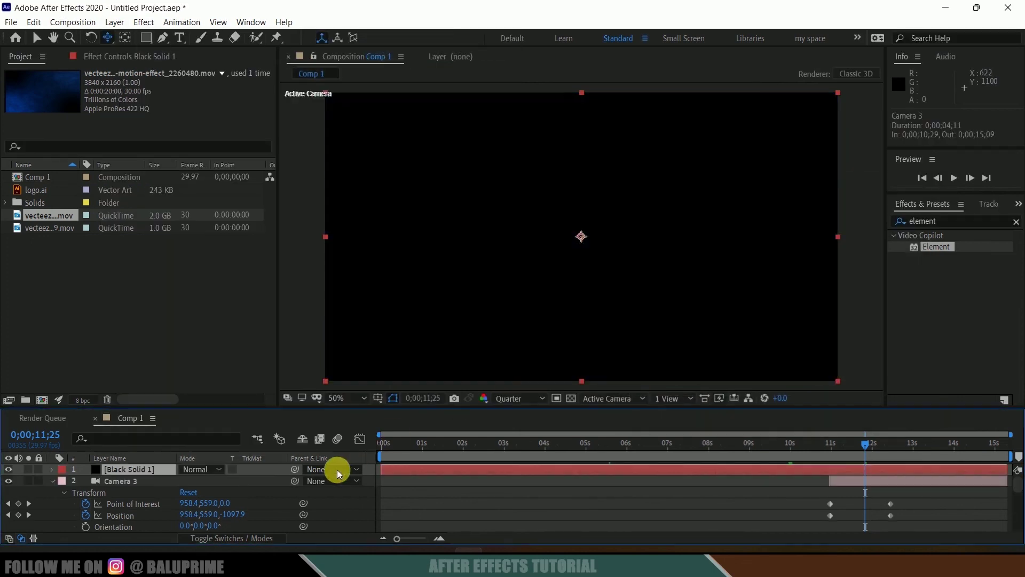
Step: Show the title/action-safe guides and cut letterbox bars from Black Solid 1 with an inverted full-width rectangular mask about 852 px high
left_click(378, 398)
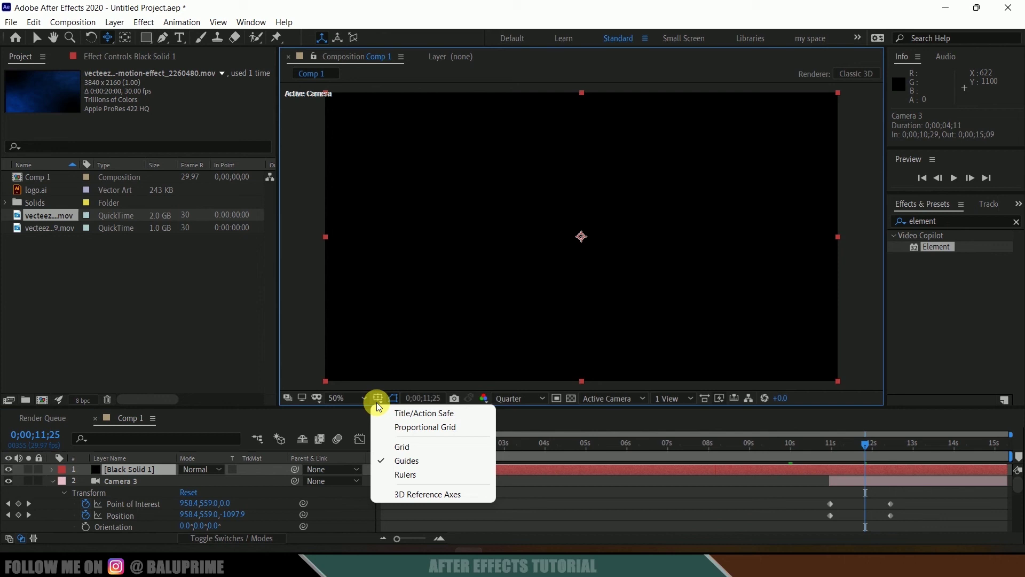
left_click(420, 414)
left_click(145, 38)
left_click_drag(307, 123, 856, 351)
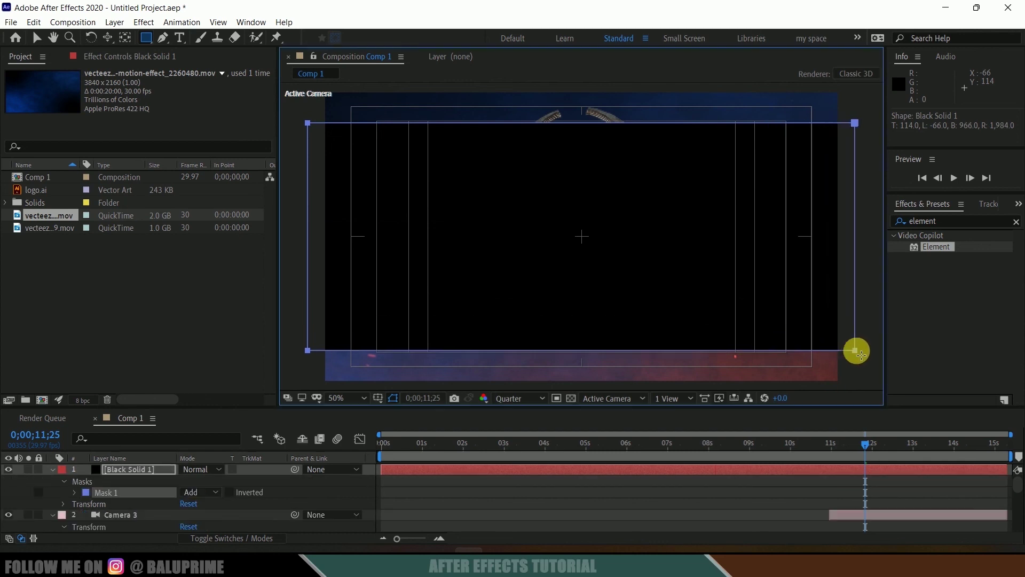
left_click(121, 493)
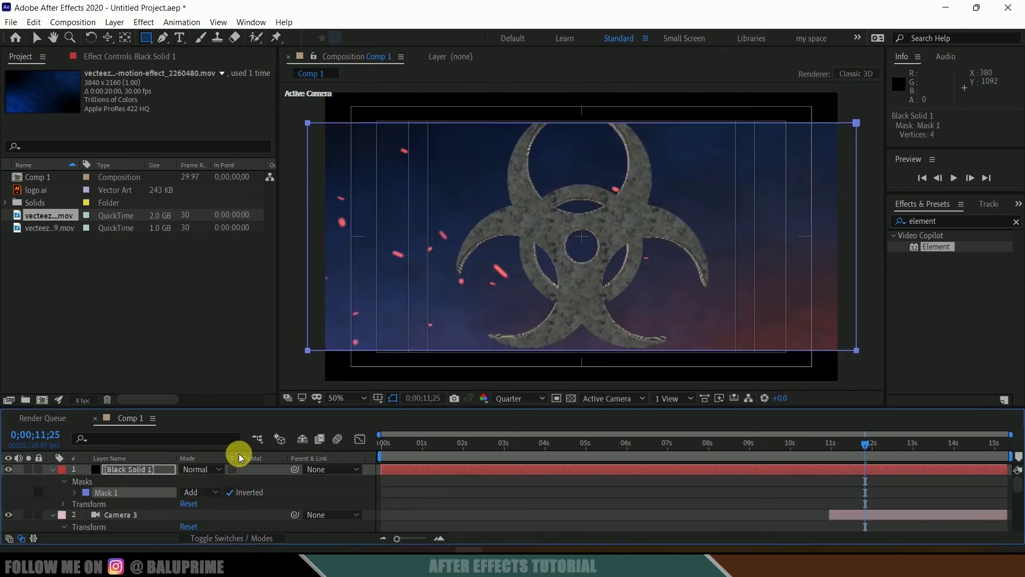
Step: Add a second comp-size black solid, Black Solid 2, above Black Solid 1
left_click(143, 471)
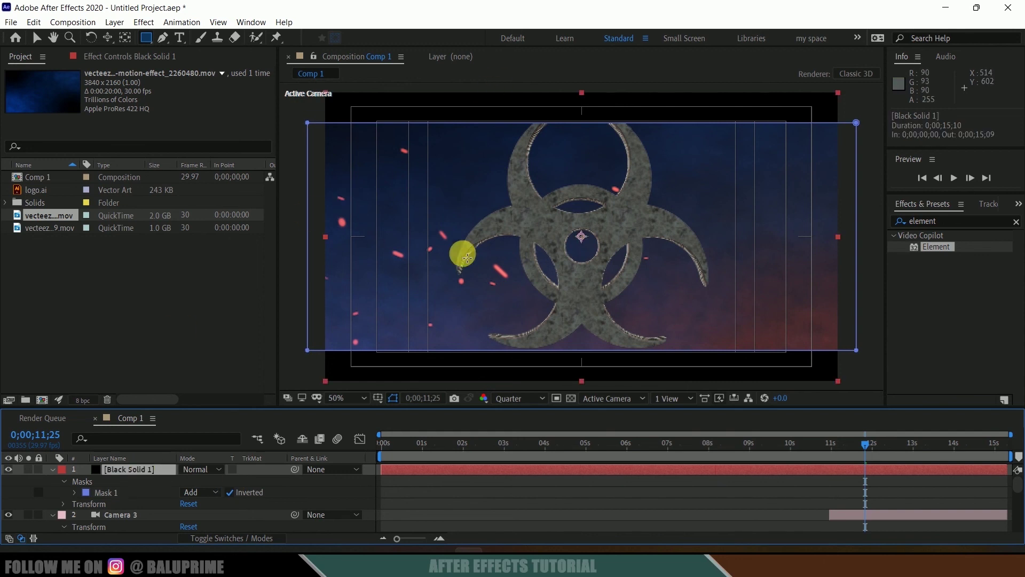
left_click(115, 22)
mouse_move(128, 38)
left_click(422, 52)
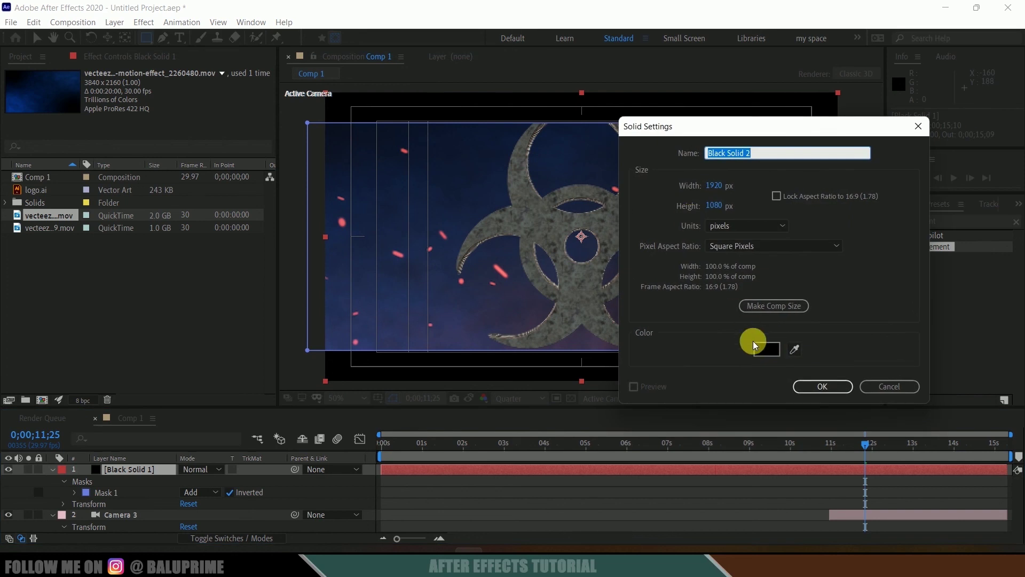
left_click(780, 310)
left_click(821, 386)
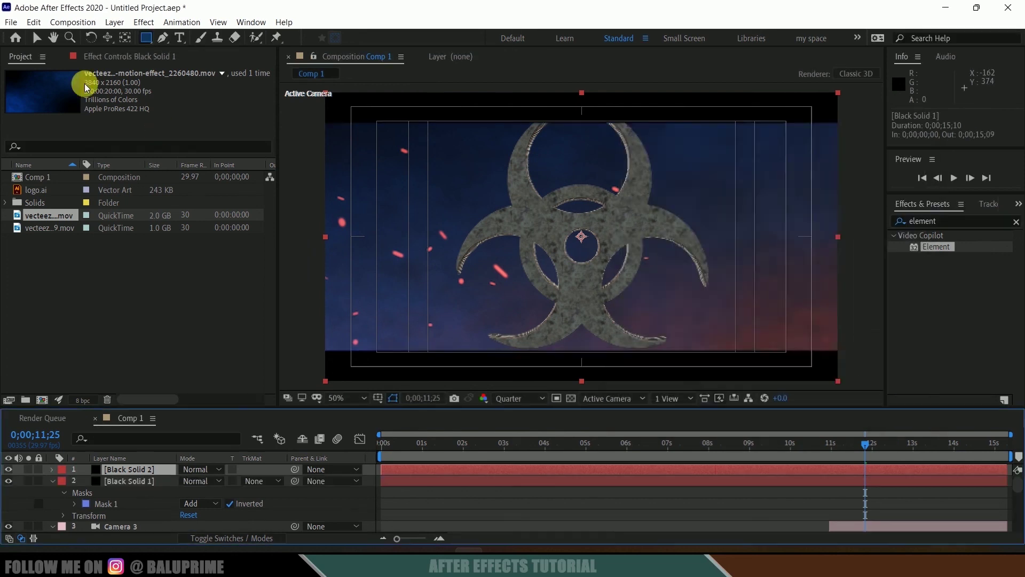
Step: Give Black Solid 2 an inverted full-frame elliptical mask with a feather of 431 pixels for a vignette
left_click_drag(143, 39, 183, 64)
double_click(146, 39)
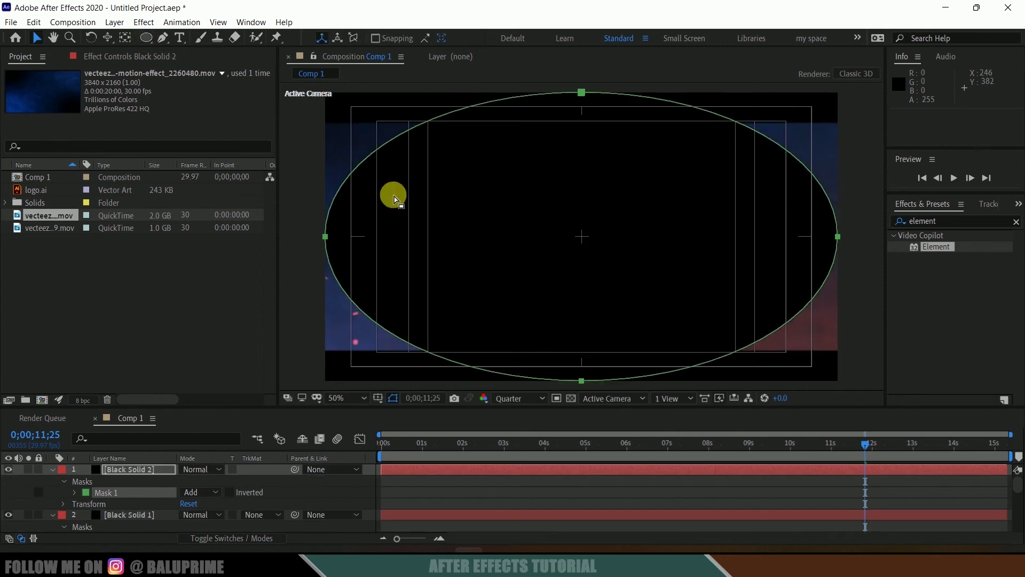
left_click(230, 492)
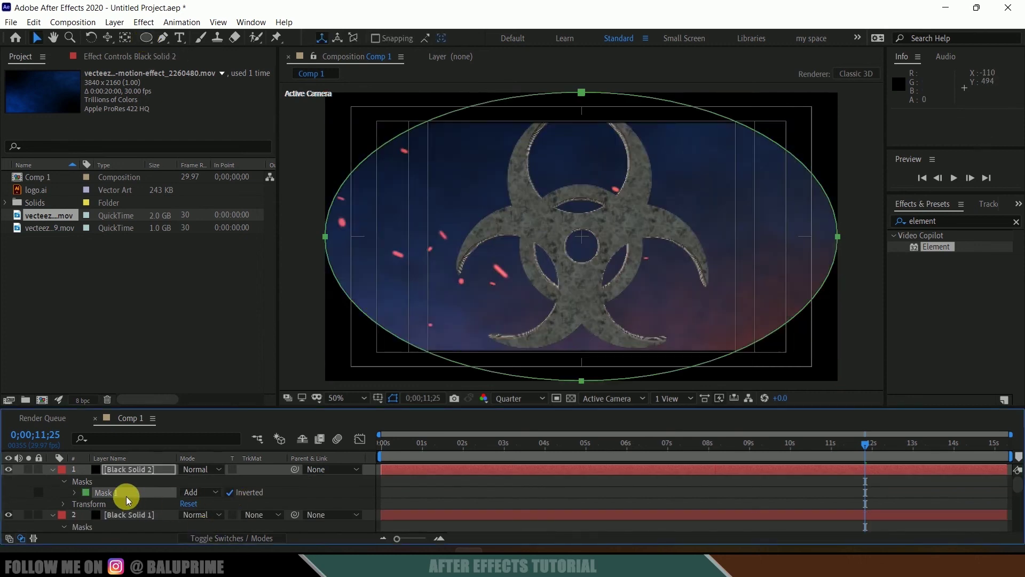
key("f")
left_click_drag(211, 492, 501, 496)
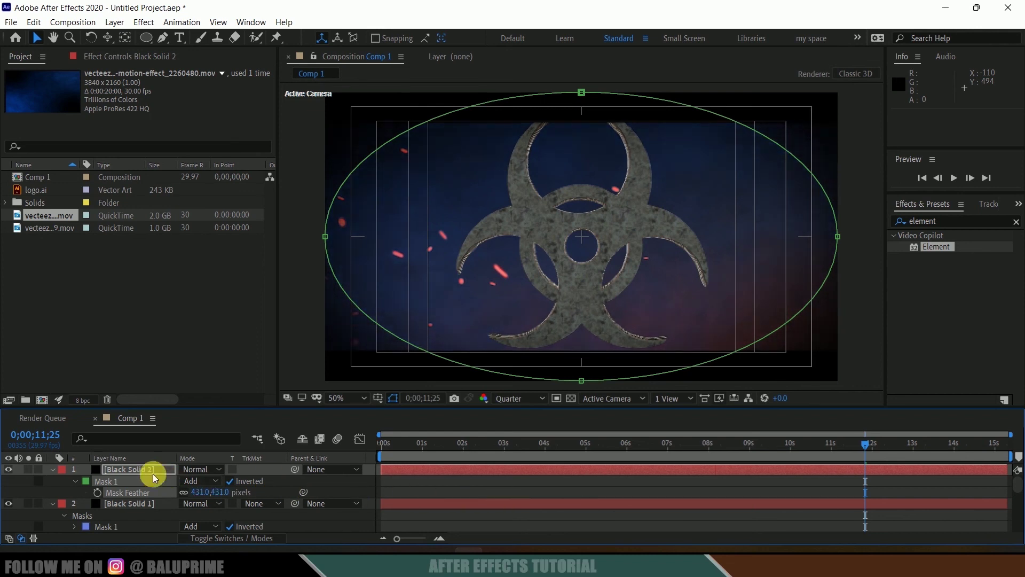
Step: Adjust the opacity of Black Solid 2 and preview the composition from the start
left_click(128, 470)
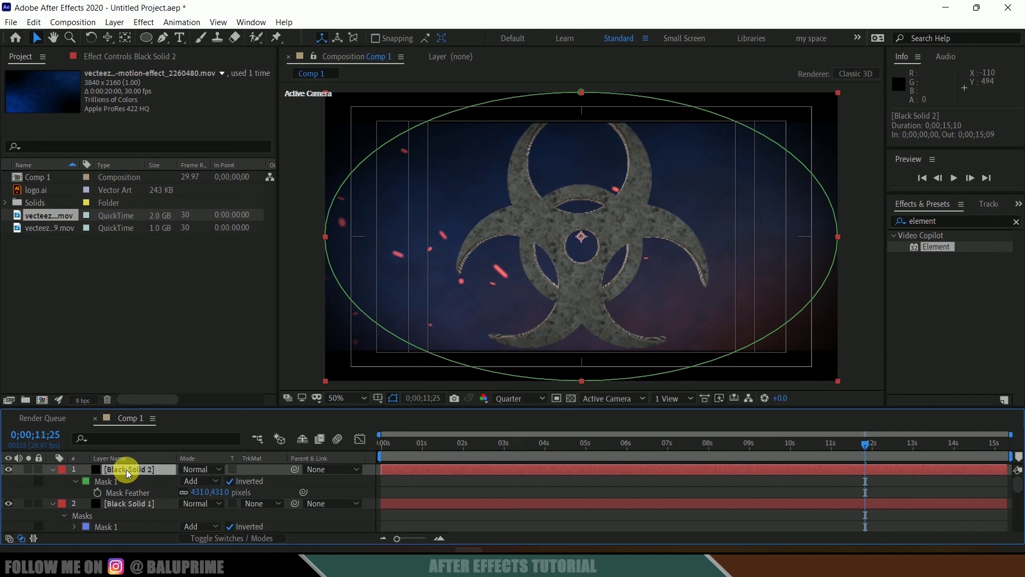
key("t")
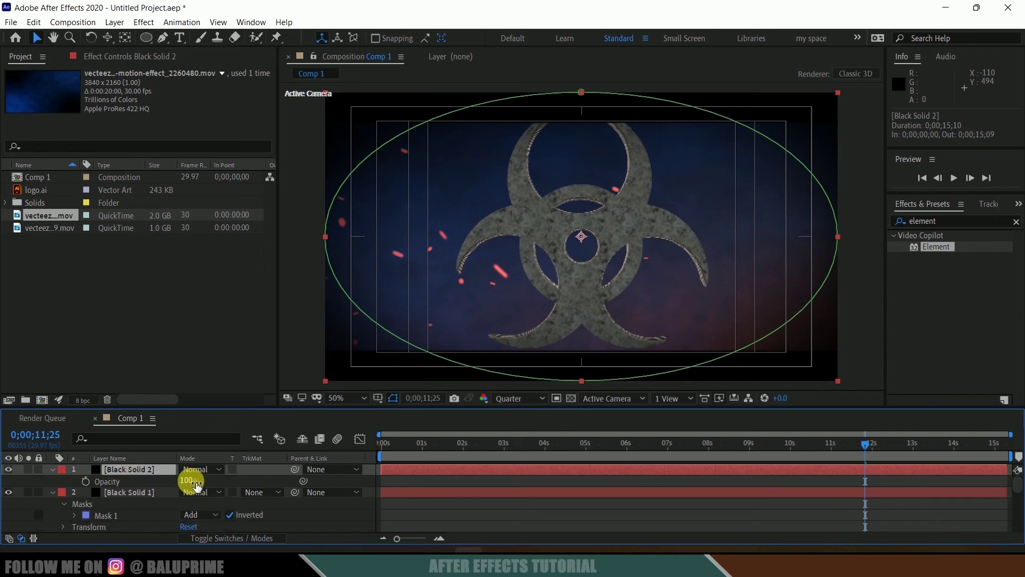
key("Return")
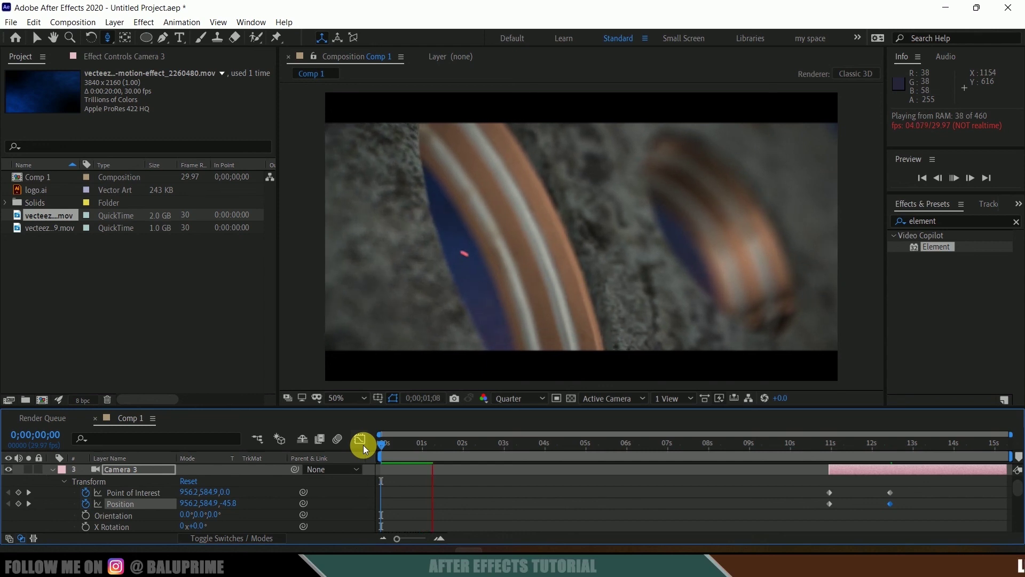
key("space")
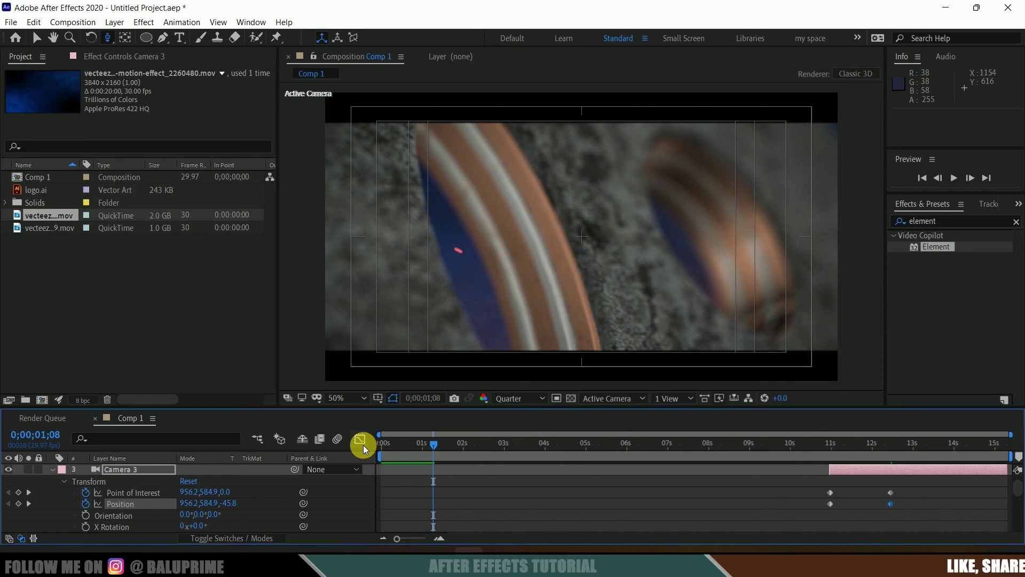